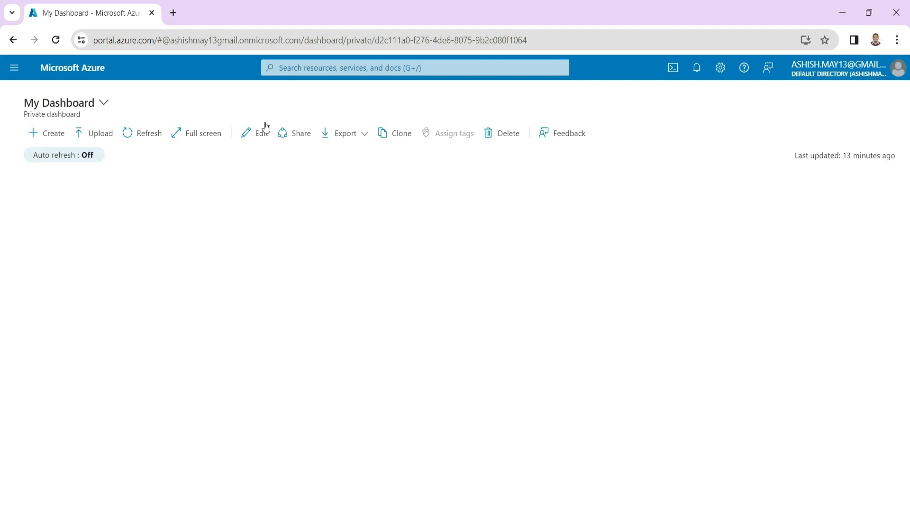
Open the Virtual machines service and start creating a new Azure virtual machine
{"action": "left_click", "coordinate": [304, 67]}
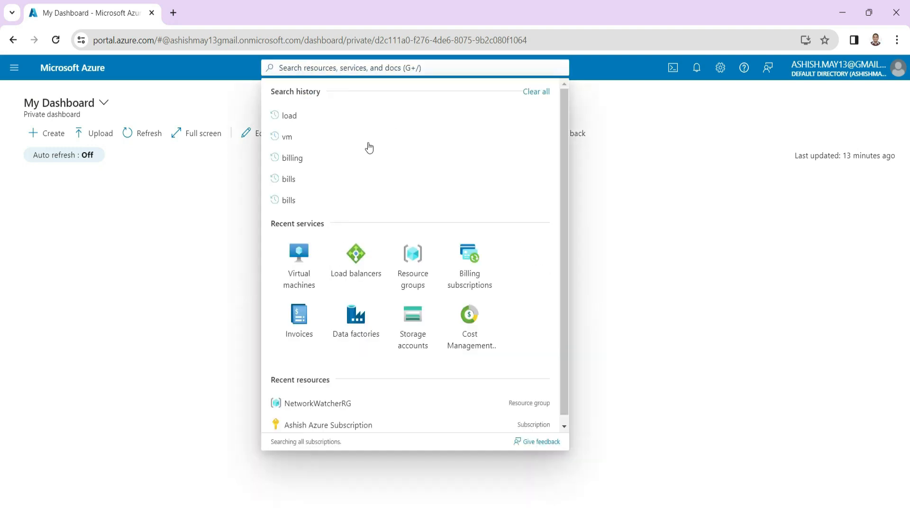
{"action": "left_click", "coordinate": [298, 285]}
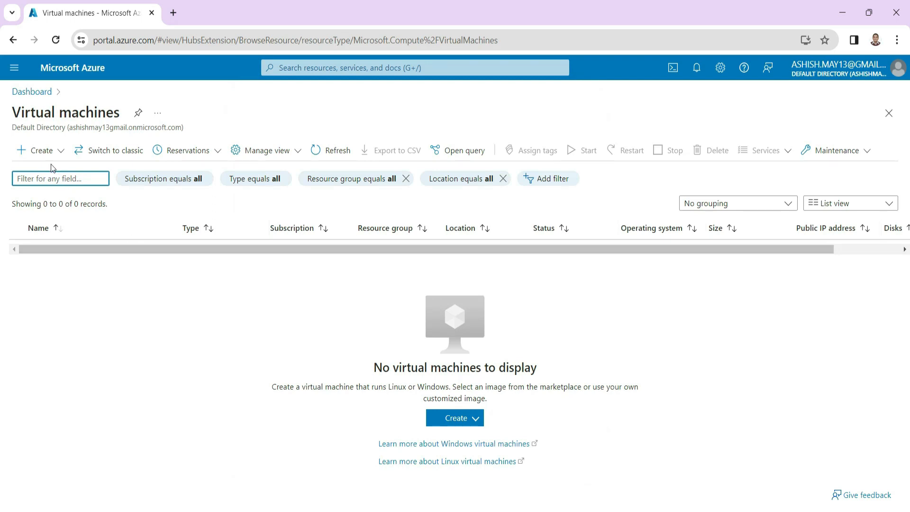
{"action": "left_click", "coordinate": [47, 151]}
{"action": "left_click", "coordinate": [62, 181]}
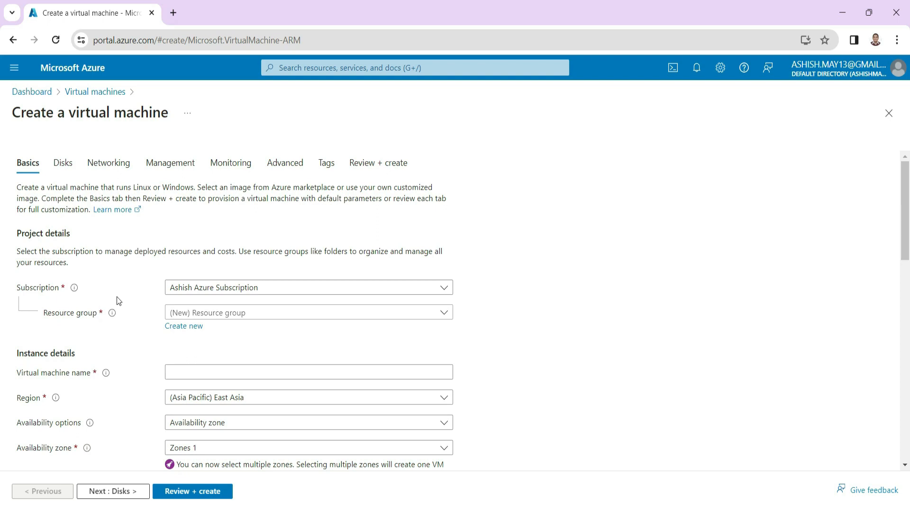
Create a new resource group named demo-loadbalancer-RG for the virtual machine
{"action": "left_click", "coordinate": [264, 313]}
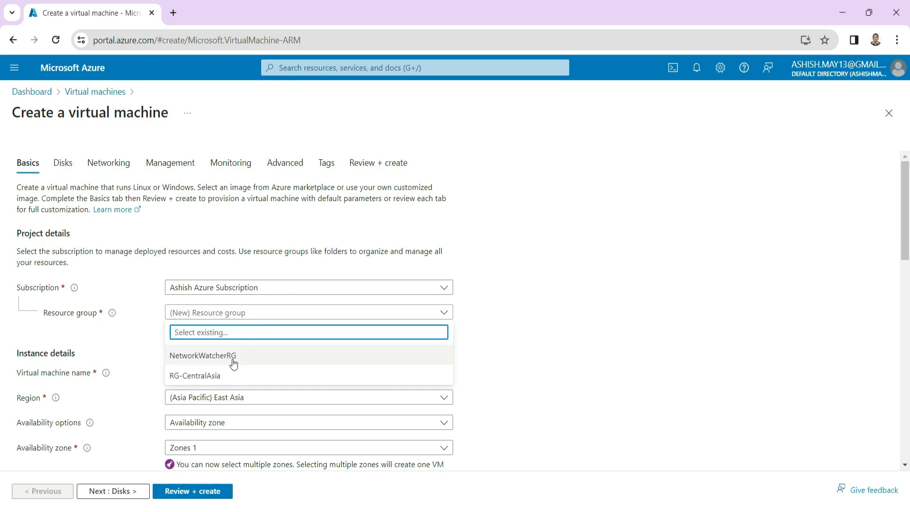
{"action": "left_click", "coordinate": [568, 330]}
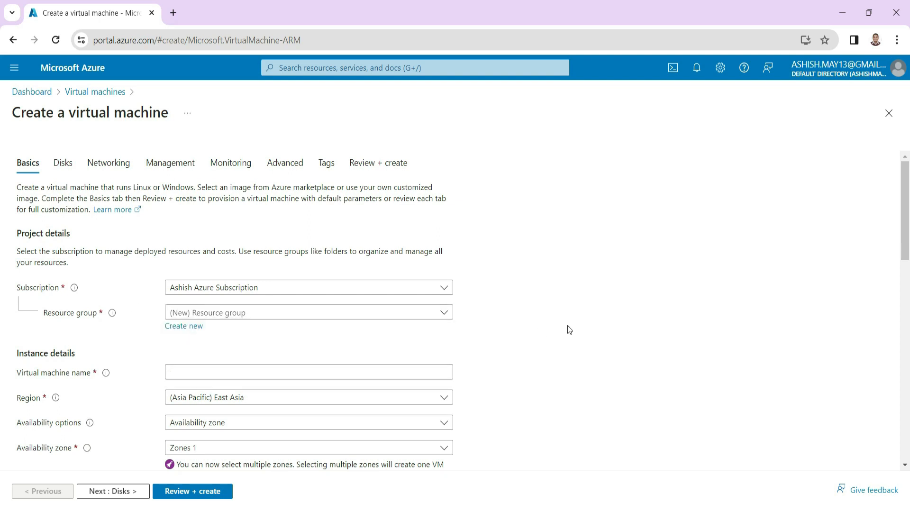
{"action": "left_click", "coordinate": [187, 329]}
{"action": "type", "text": "demo-load"}
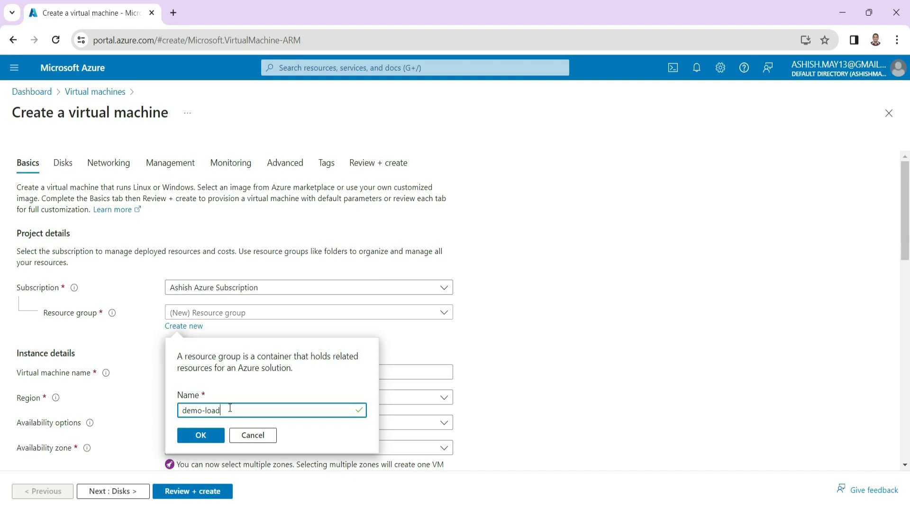
{"action": "type", "text": "balancer"}
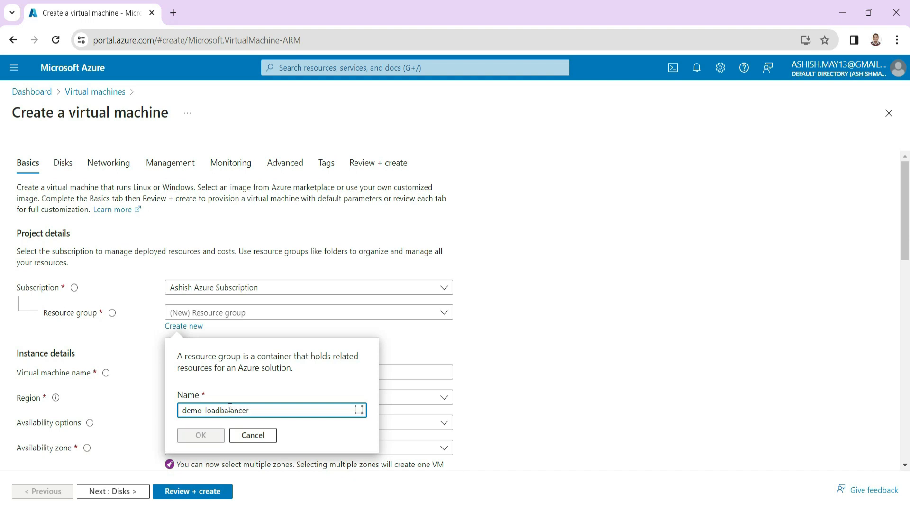
{"action": "type", "text": "-RG"}
{"action": "left_click", "coordinate": [211, 436]}
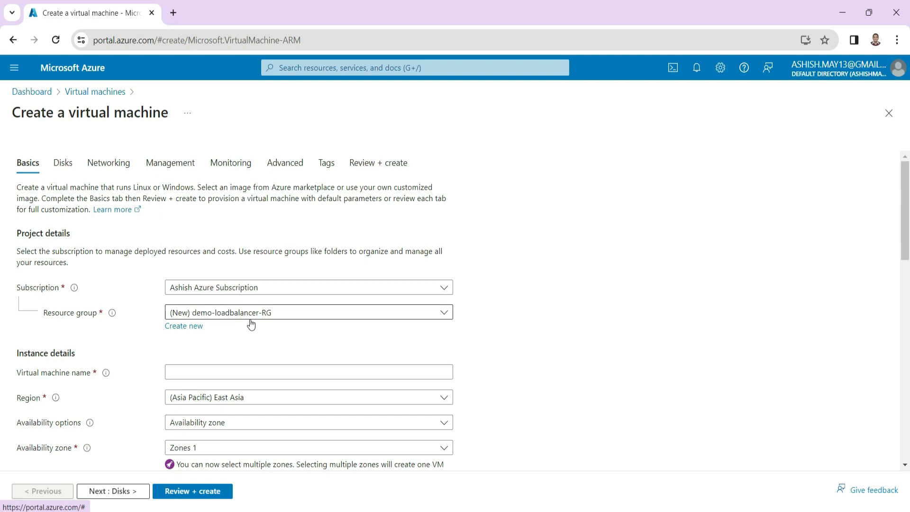
Name the virtual machine VM-1WndAS
{"action": "left_click", "coordinate": [216, 369]}
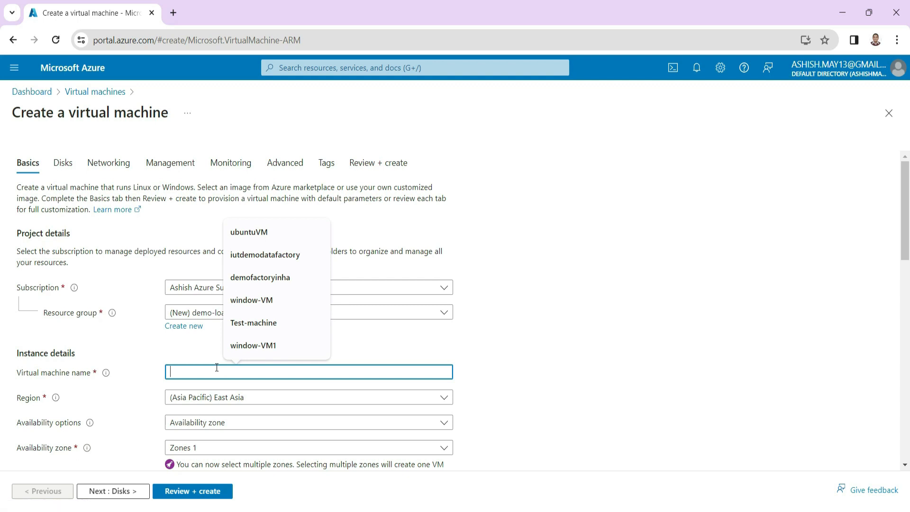
{"action": "type", "text": "VM-1"}
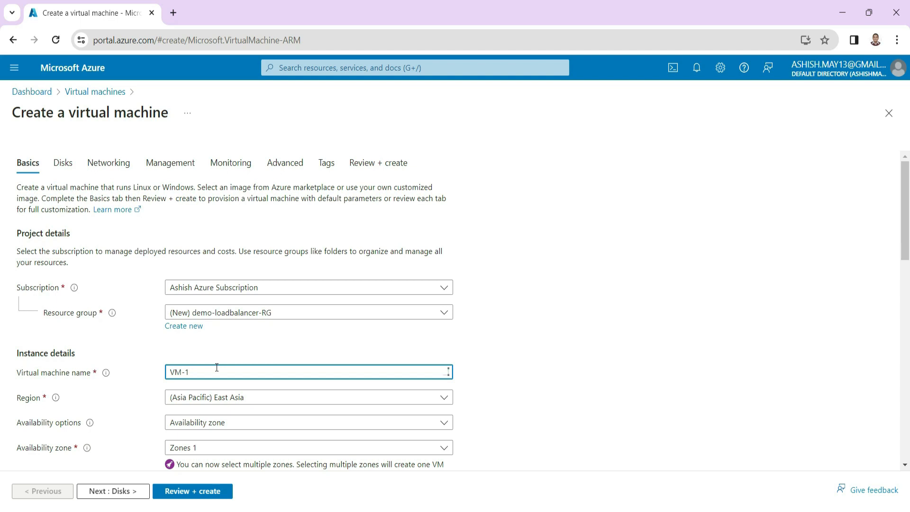
{"action": "key", "text": "BackSpace"}
{"action": "type", "text": "Win"}
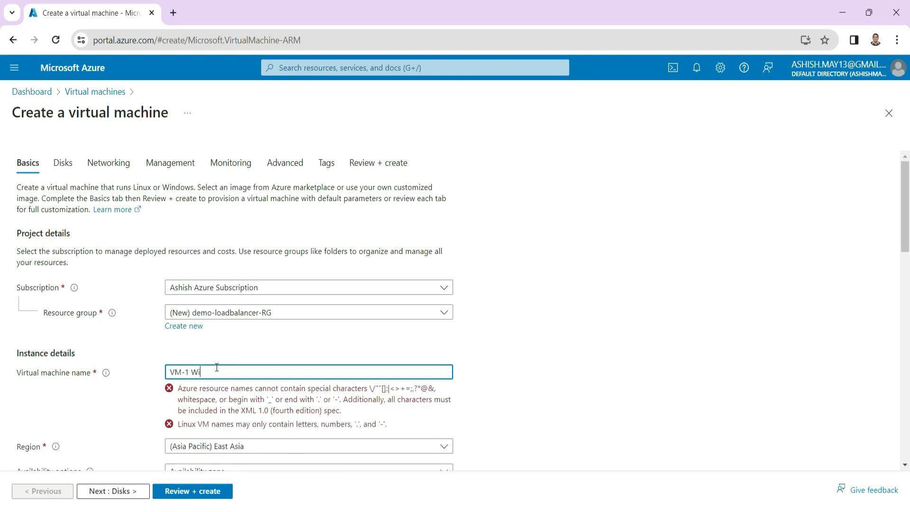
{"action": "type", "text": "ow"}
{"action": "key", "text": "BackSpace"}
{"action": "key", "text": "BackSpace"}
{"action": "key", "text": "BackSpace"}
{"action": "type", "text": "ndowAppServer"}
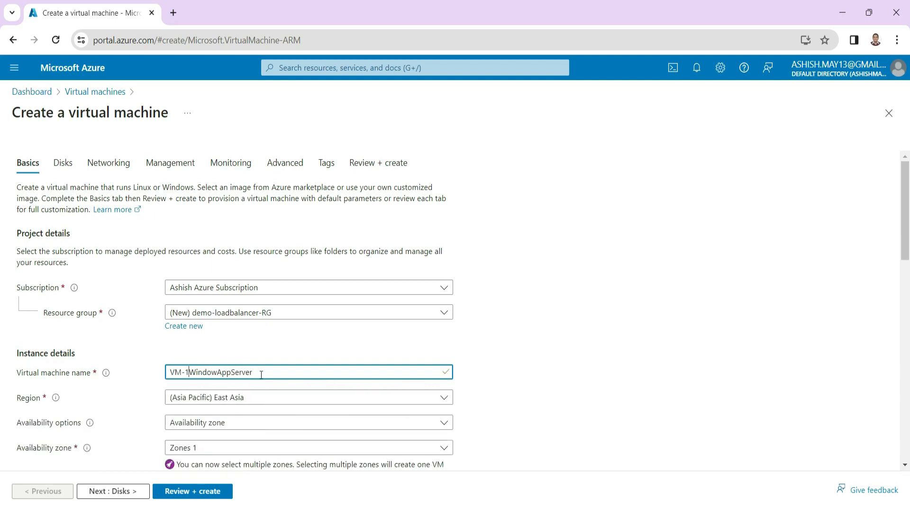
{"action": "left_click_drag", "start_coordinate": [261, 374], "coordinate": [195, 374]}
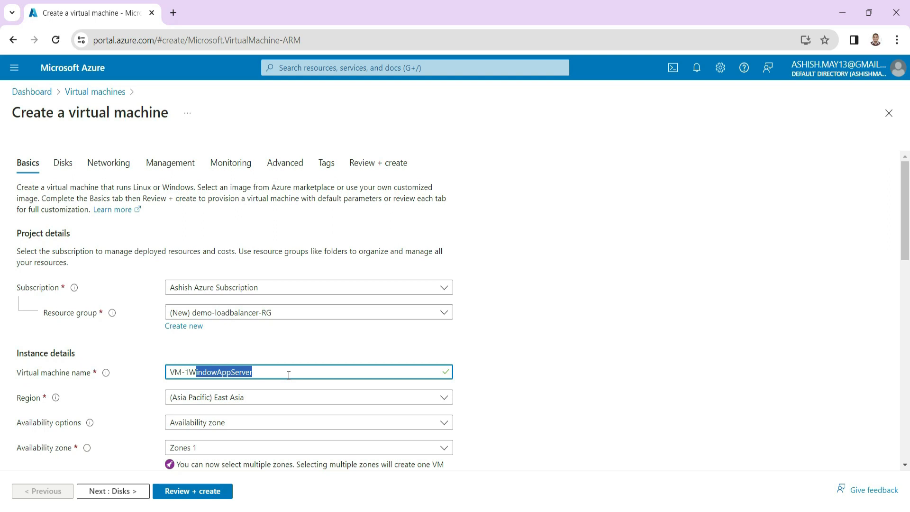
{"action": "type", "text": "ndAS"}
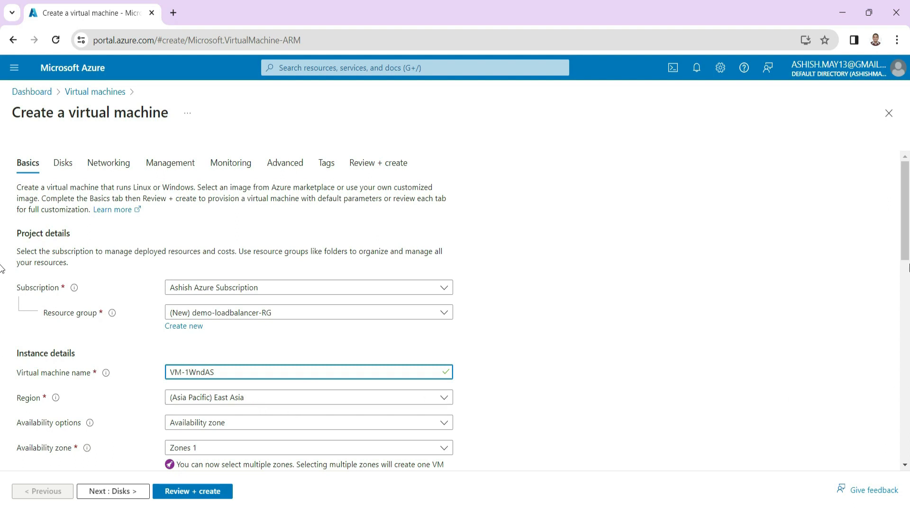
Set the virtual machine's availability options to Availability set
{"action": "scroll", "coordinate": [3, 256], "scroll_direction": "down", "scroll_amount": 3}
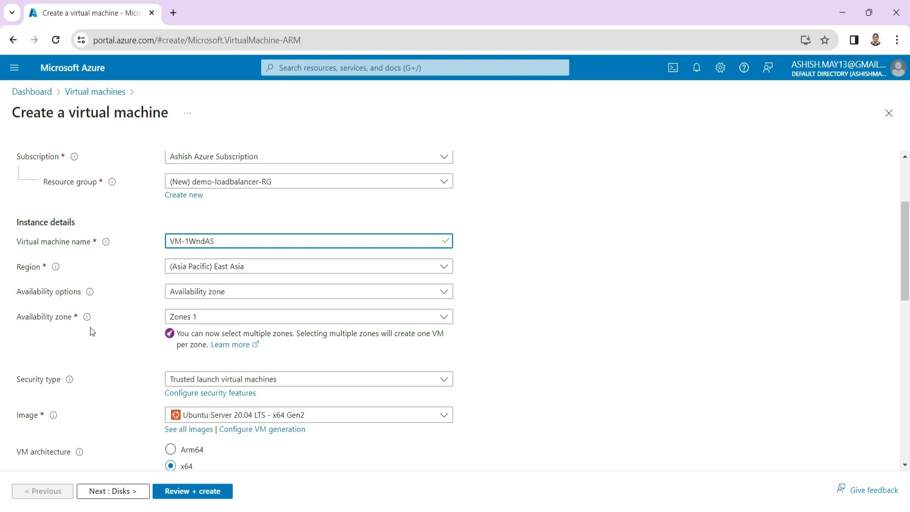
{"action": "left_click", "coordinate": [227, 292]}
{"action": "left_click", "coordinate": [200, 415]}
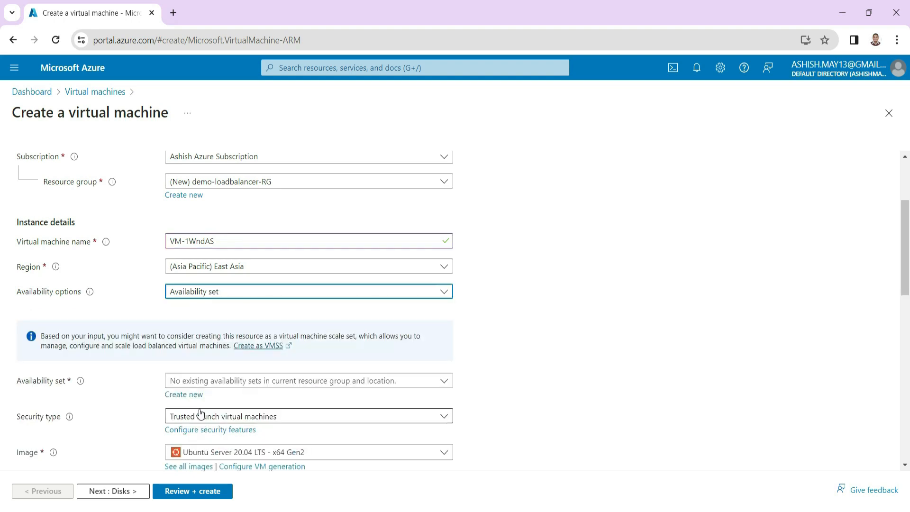
Create a new availability set named Set-1 for the virtual machine, keeping the default fault and update domains
{"action": "left_click", "coordinate": [259, 385]}
{"action": "left_click", "coordinate": [232, 385]}
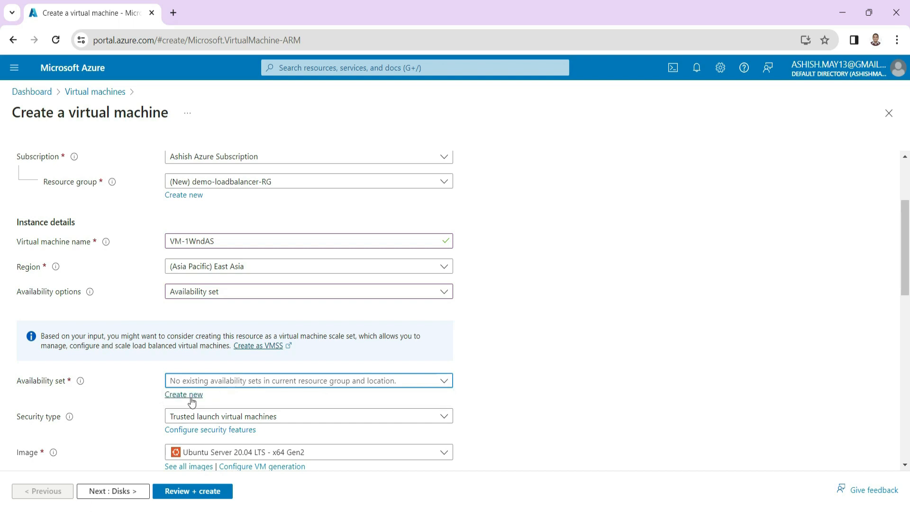
{"action": "left_click", "coordinate": [190, 397]}
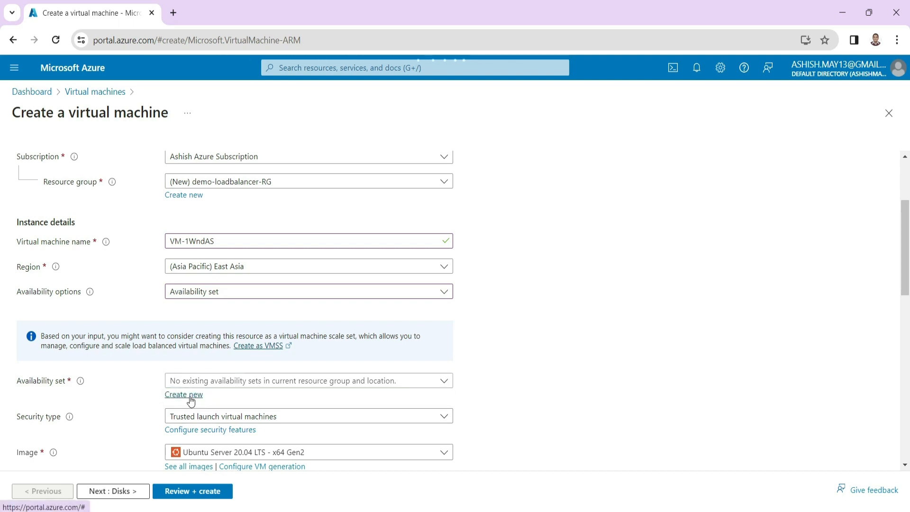
{"action": "left_click", "coordinate": [632, 173]}
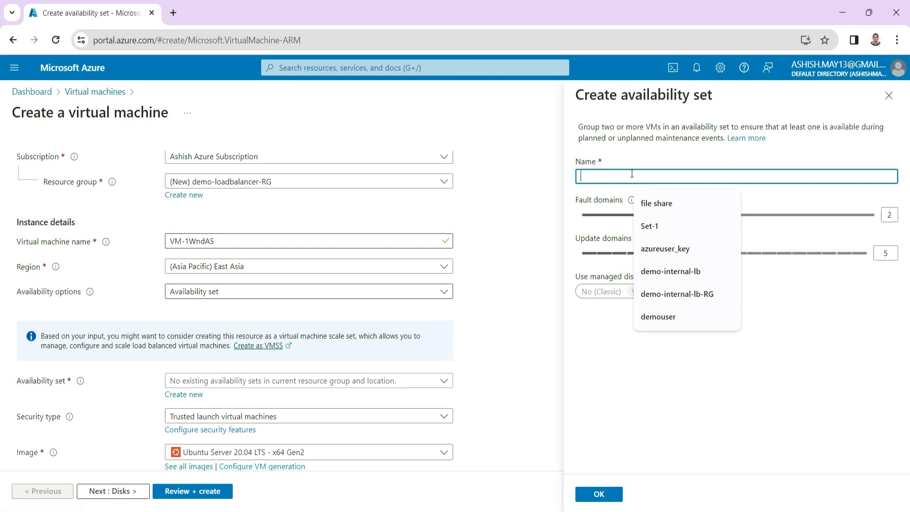
{"action": "left_click", "coordinate": [656, 230]}
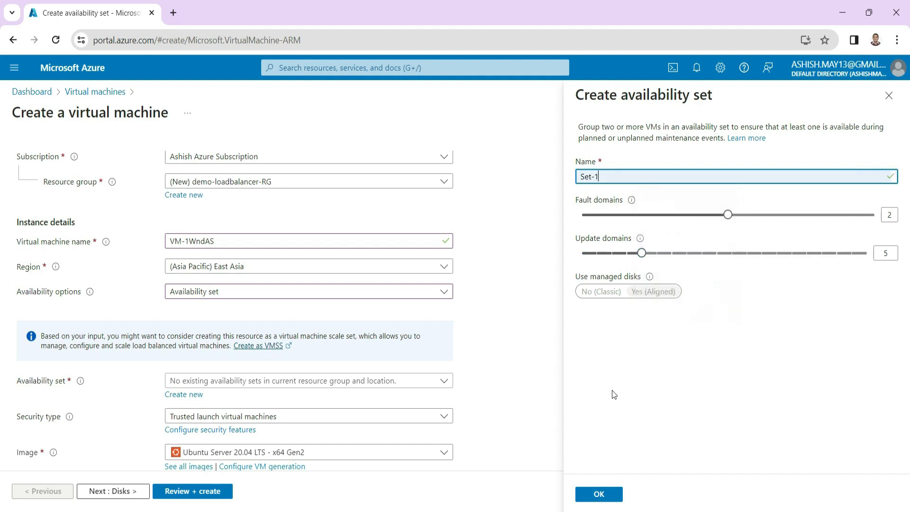
{"action": "left_click", "coordinate": [608, 494]}
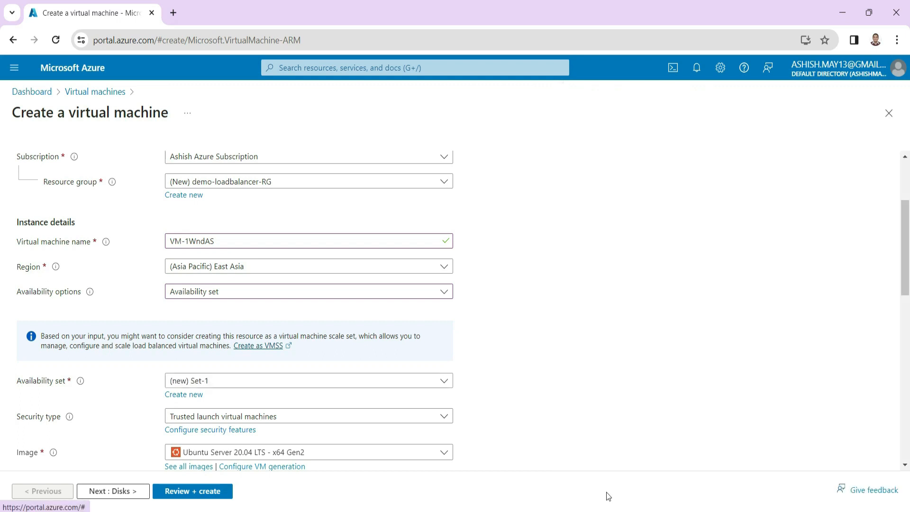
Choose Windows Server 2022 Datacenter: Azure Edition - x64 Gen2 as the virtual machine's image
{"action": "scroll", "coordinate": [2, 269], "scroll_direction": "down", "scroll_amount": 3}
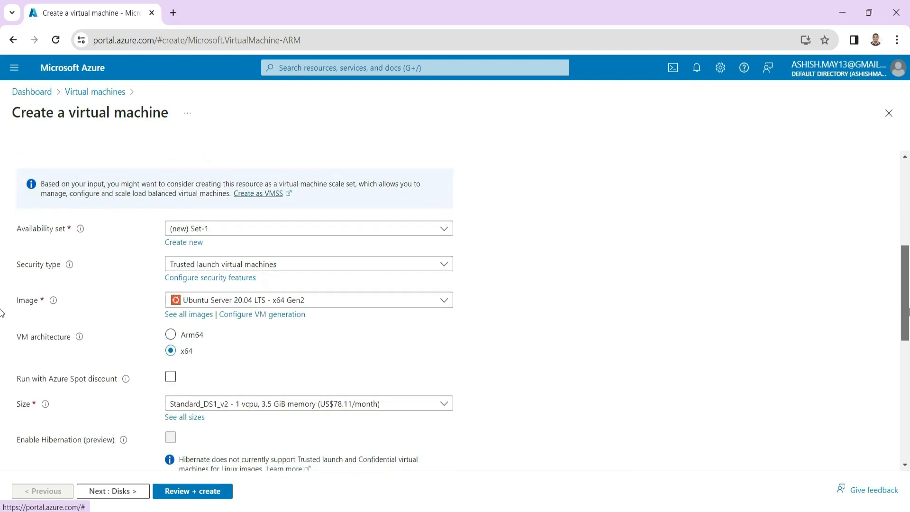
{"action": "left_click", "coordinate": [439, 305]}
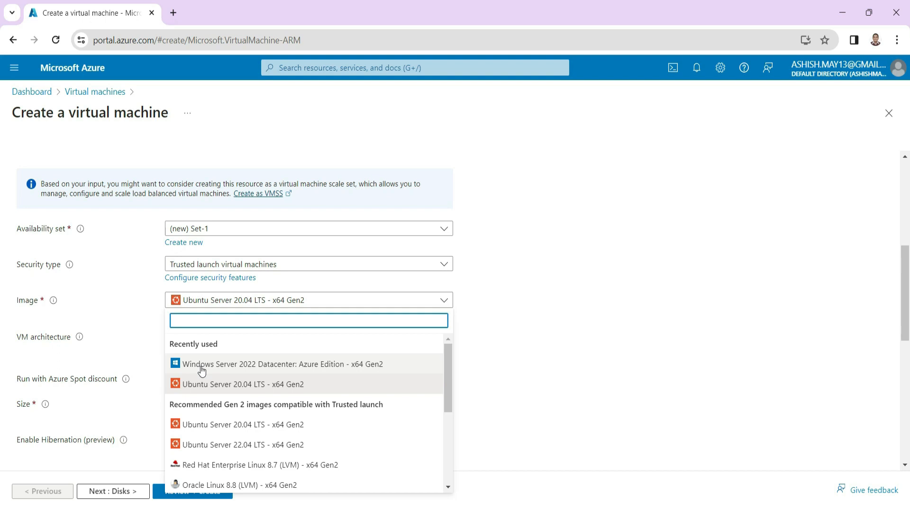
{"action": "left_click", "coordinate": [226, 366]}
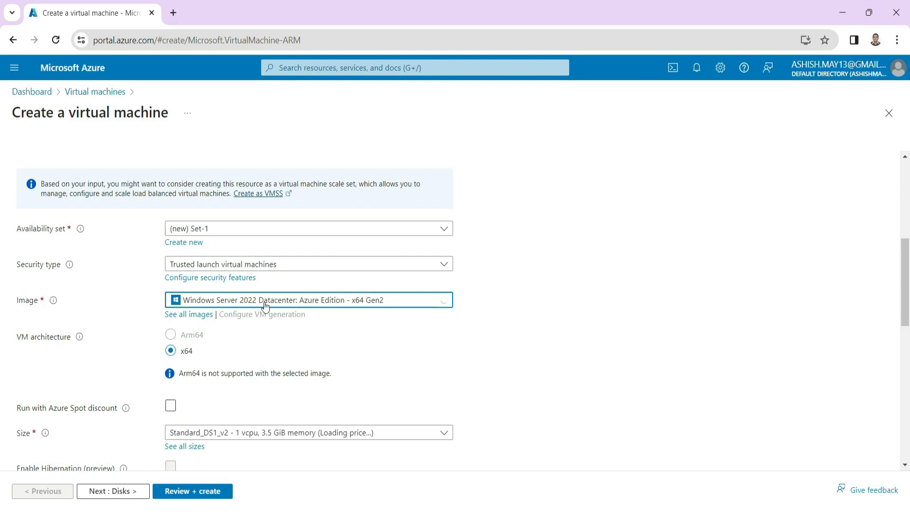
Fill in the administrator account with username demouser, then enter and confirm the account password
{"action": "scroll", "coordinate": [907, 327], "scroll_direction": "down", "scroll_amount": 3}
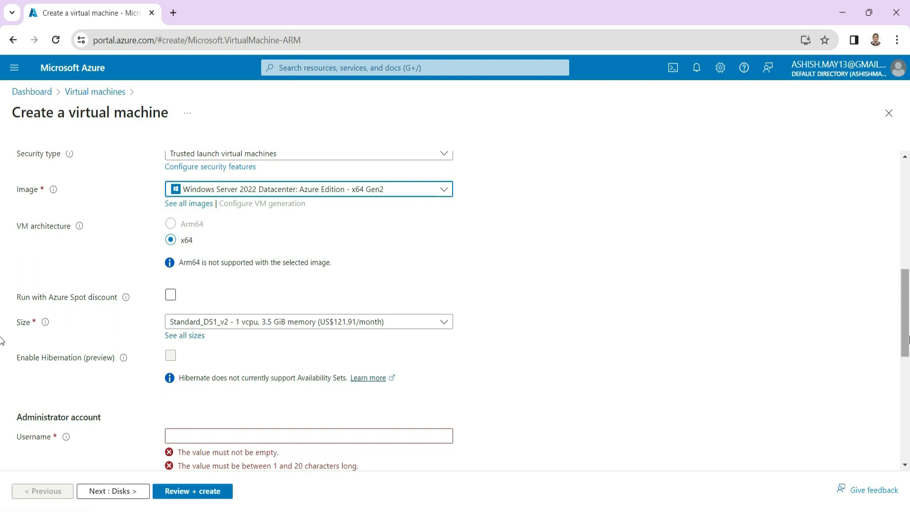
{"action": "scroll", "coordinate": [296, 320], "scroll_direction": "down", "scroll_amount": 4}
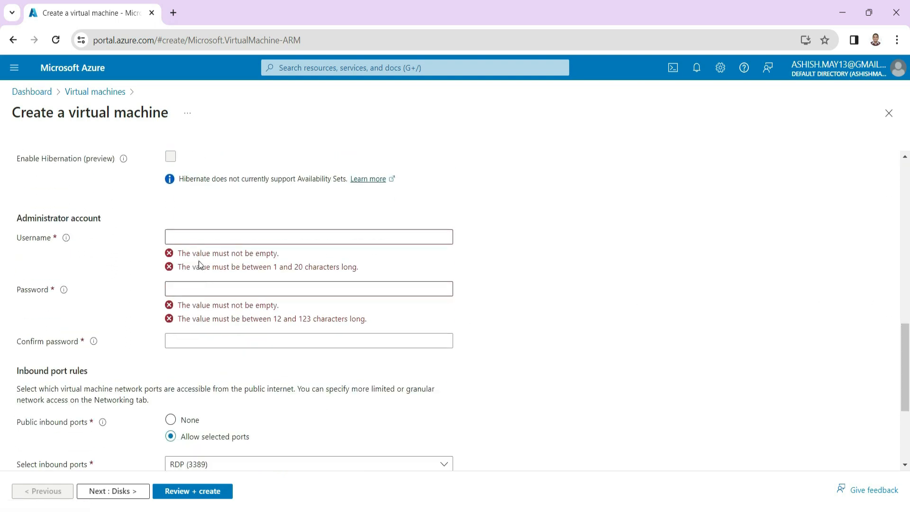
{"action": "left_click", "coordinate": [203, 239]}
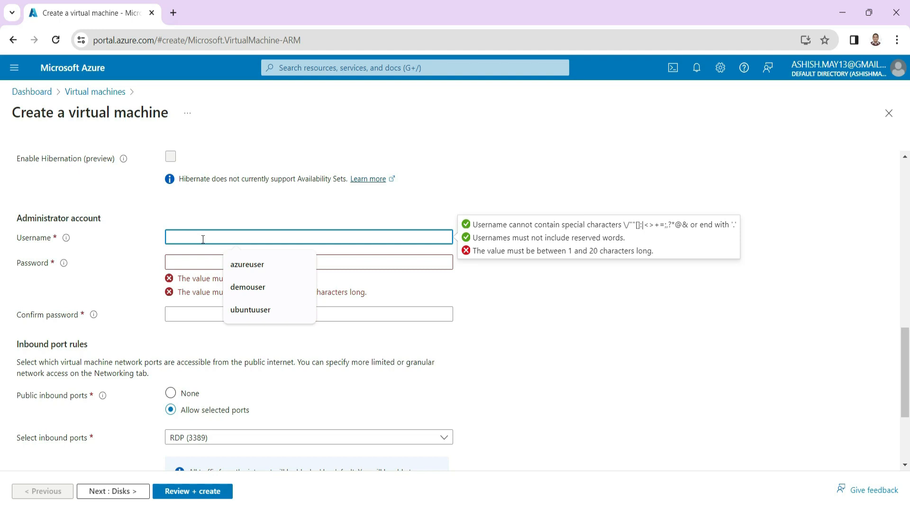
{"action": "left_click", "coordinate": [234, 287]}
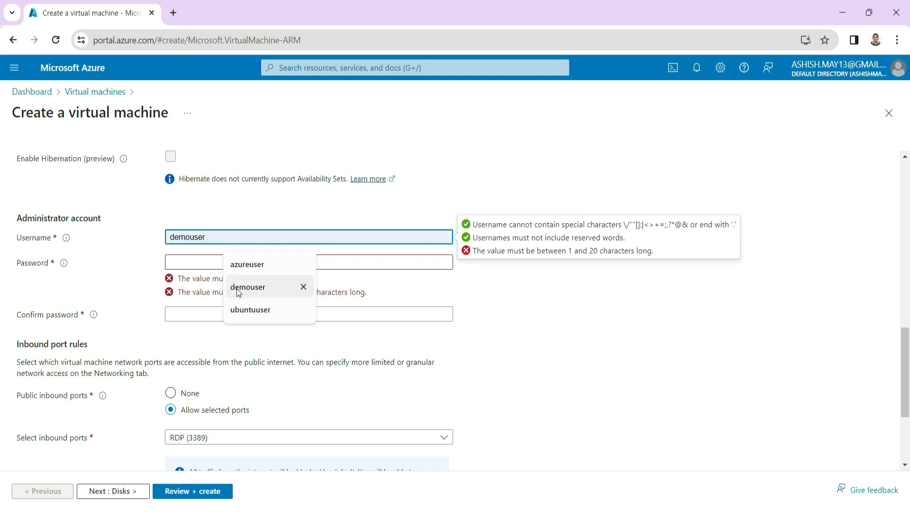
{"action": "type", "text": "********"}
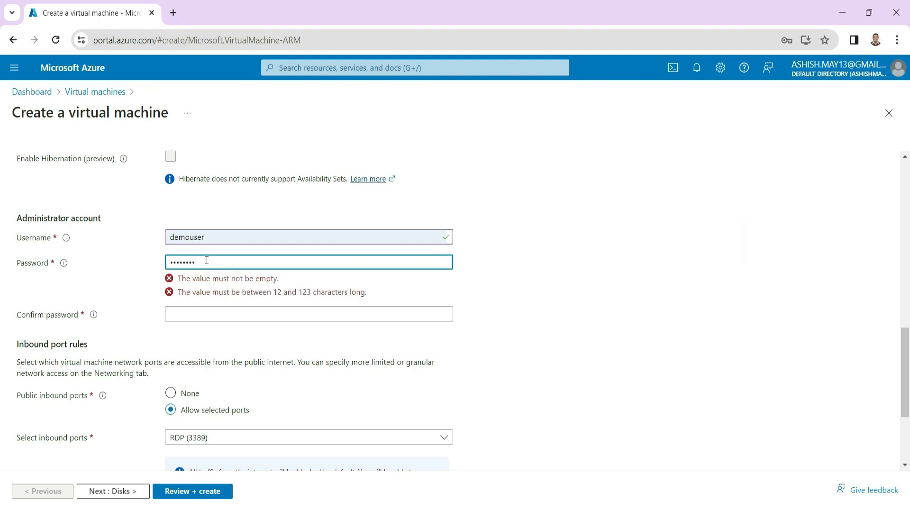
{"action": "type", "text": "*"}
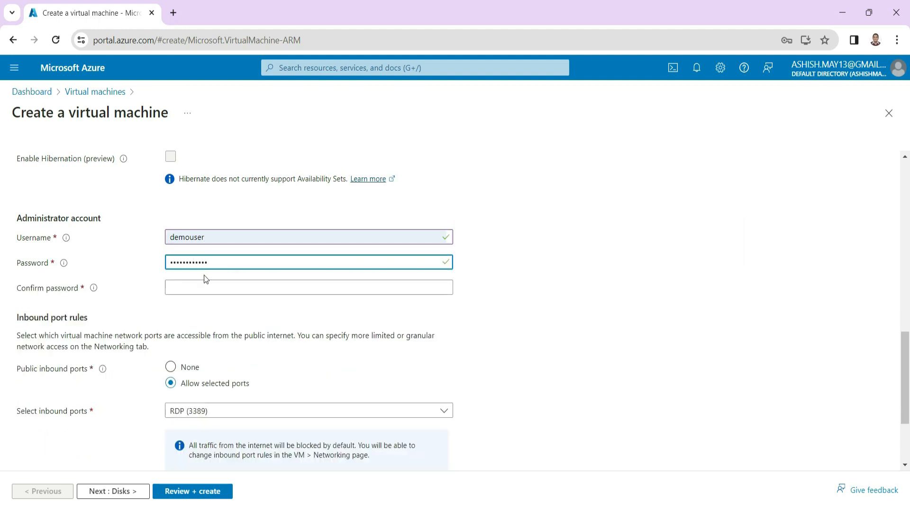
{"action": "left_click", "coordinate": [206, 285]}
{"action": "type", "text": "********"}
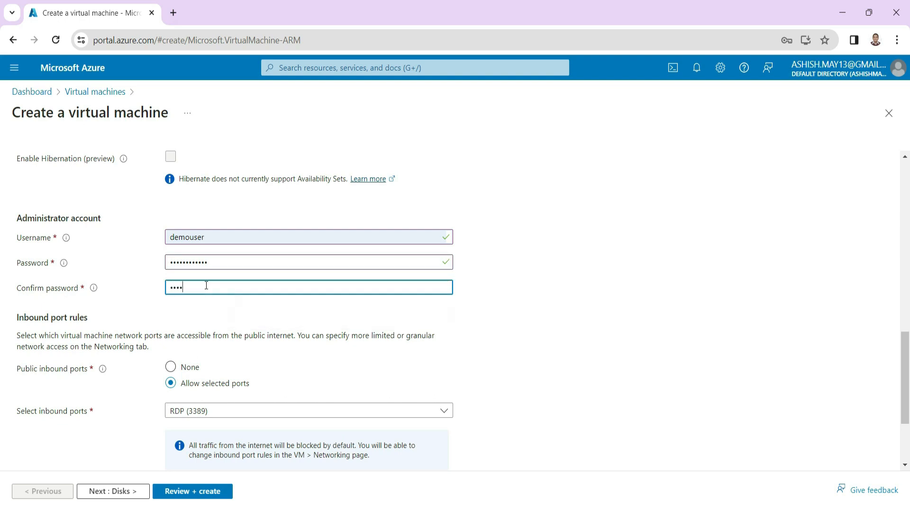
{"action": "type", "text": "****"}
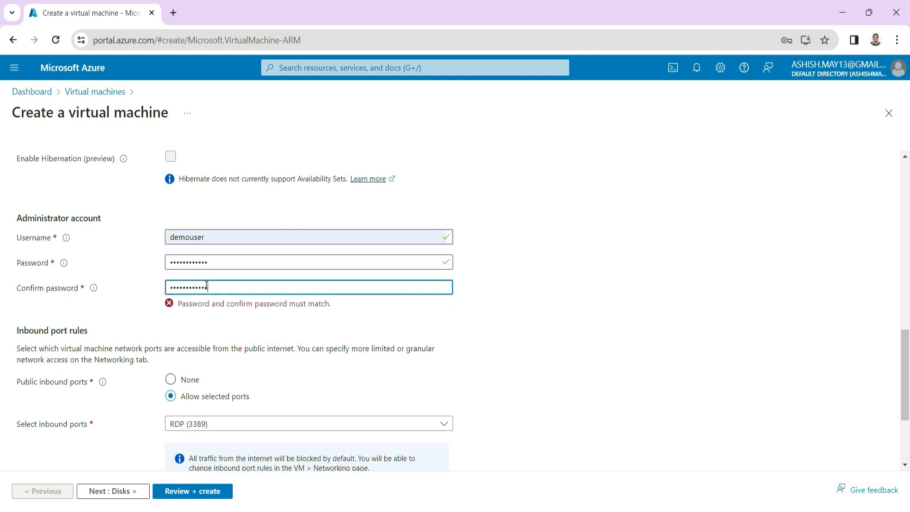
Add HTTP (80) to the allowed public inbound ports alongside RDP (3389)
{"action": "scroll", "coordinate": [462, 279], "scroll_direction": "down", "scroll_amount": 3}
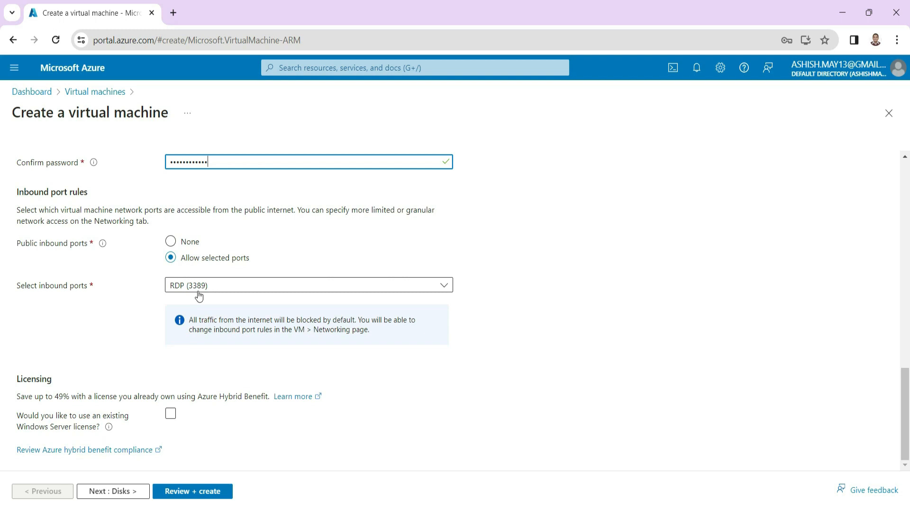
{"action": "left_click", "coordinate": [233, 287]}
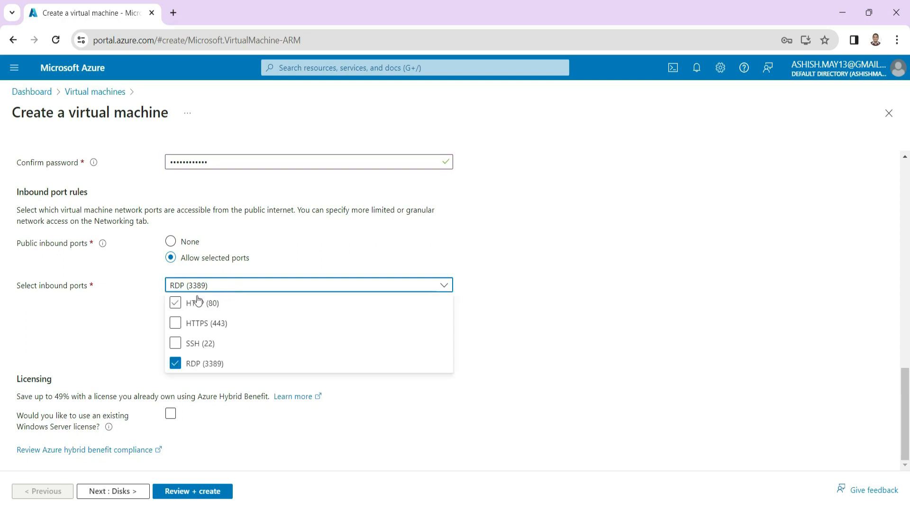
{"action": "left_click", "coordinate": [177, 303]}
{"action": "left_click", "coordinate": [553, 293]}
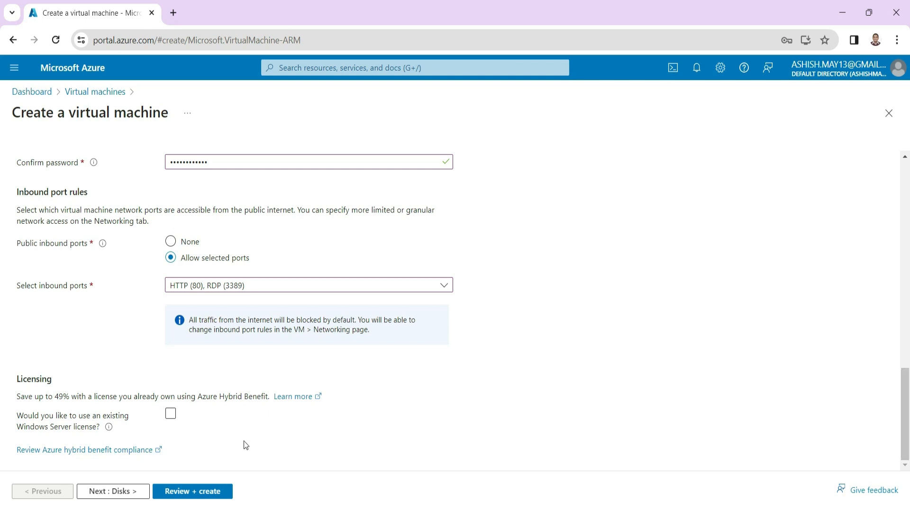
Keep the default disk settings and proceed to the virtual machine's networking settings
{"action": "left_click", "coordinate": [112, 491]}
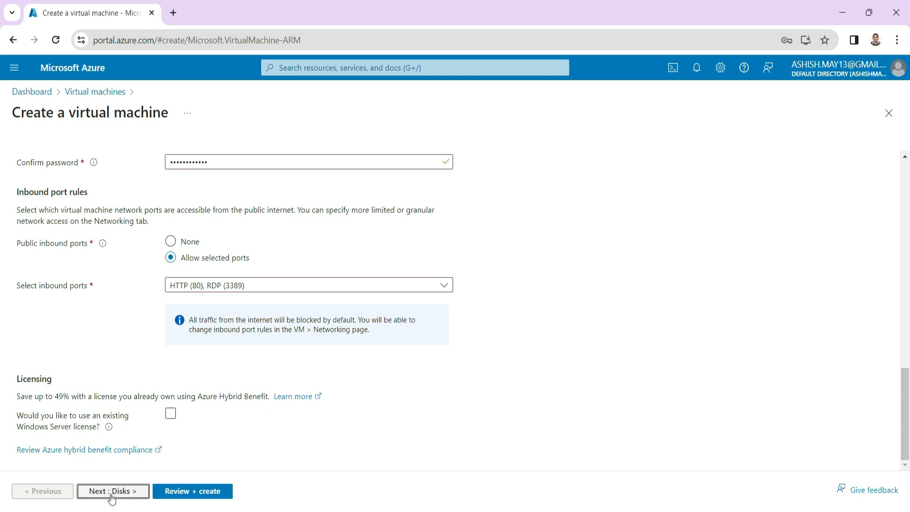
{"action": "left_click", "coordinate": [559, 213]}
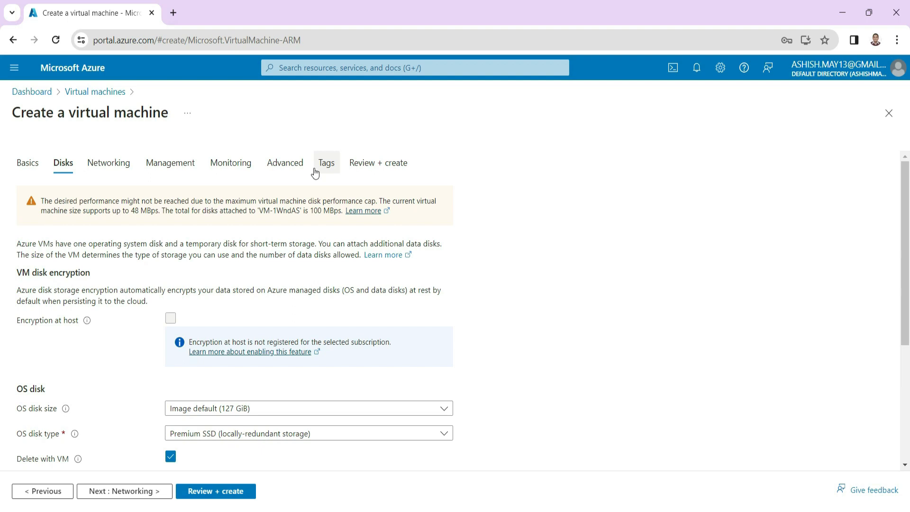
{"action": "left_click", "coordinate": [114, 171]}
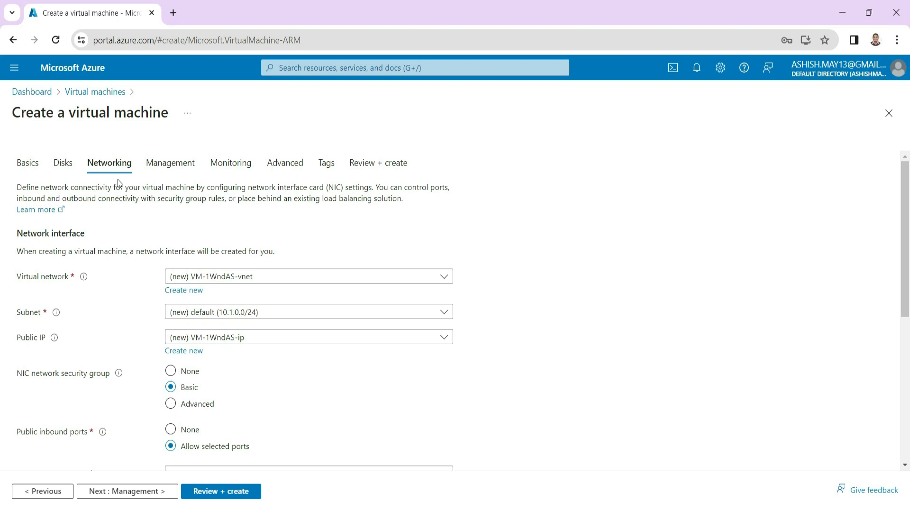
{"action": "left_click", "coordinate": [192, 296]}
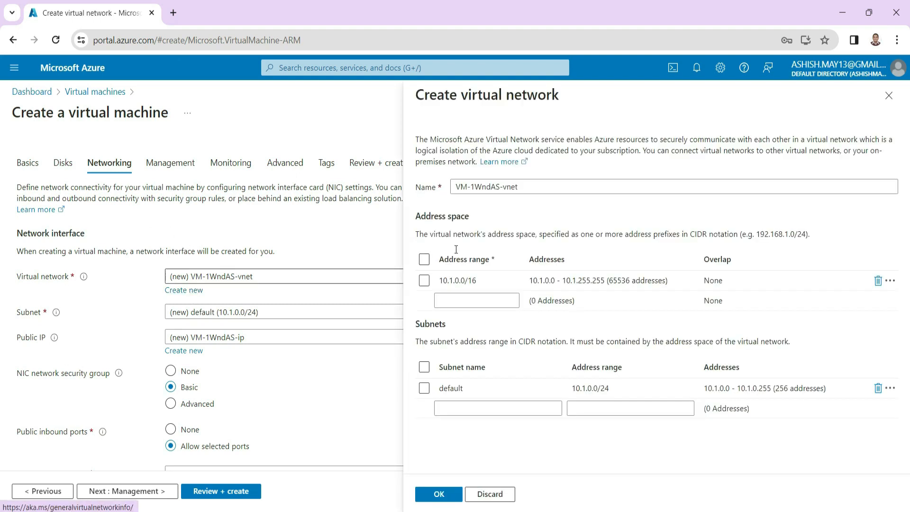
{"action": "left_click", "coordinate": [542, 190]}
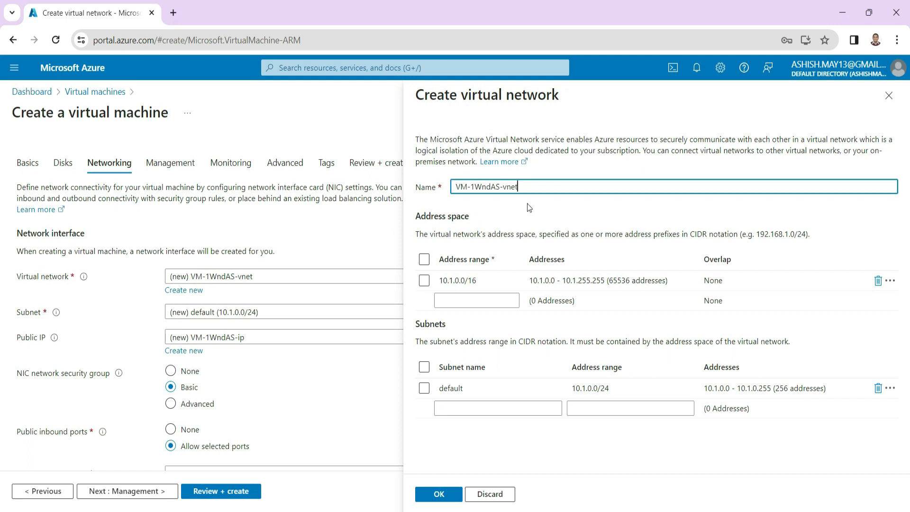
{"action": "left_click", "coordinate": [889, 95]}
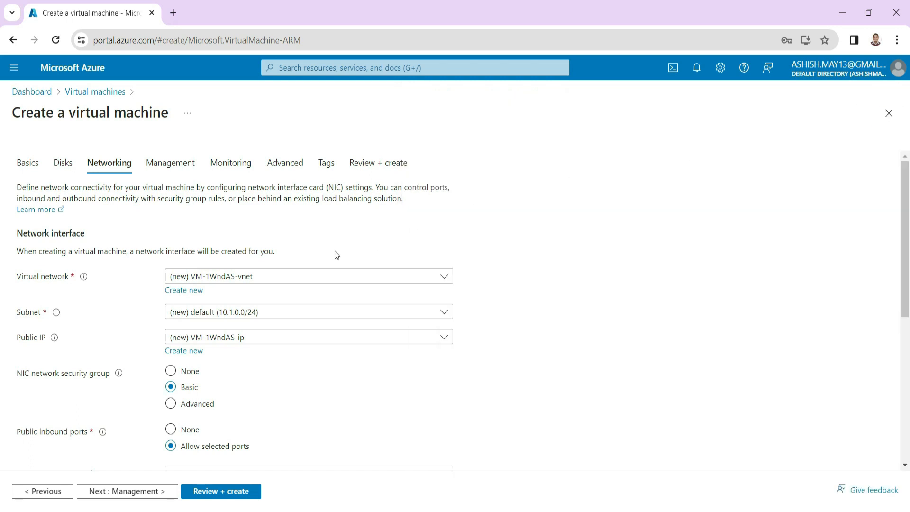
{"action": "left_click", "coordinate": [340, 278]}
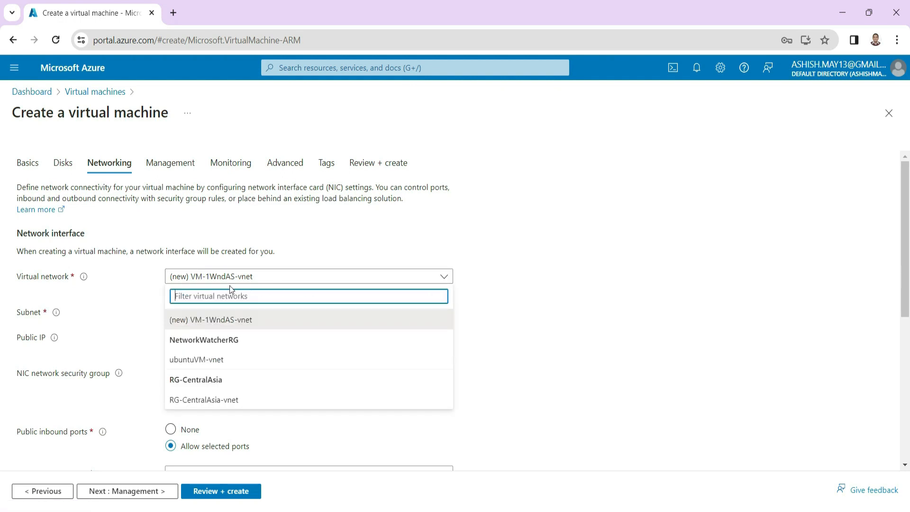
{"action": "left_click", "coordinate": [337, 250]}
Create a new virtual network named demo-network-lb, keeping the default address space and subnet
{"action": "left_click", "coordinate": [183, 295]}
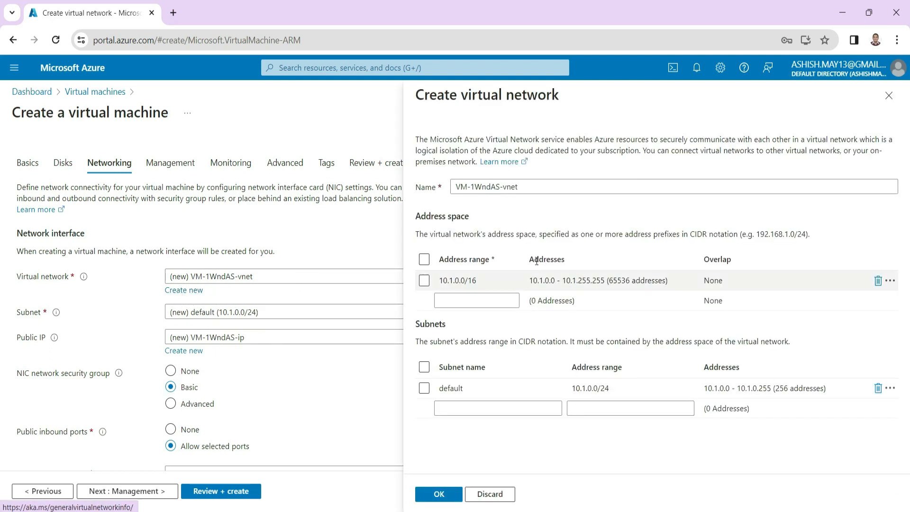
{"action": "left_click", "coordinate": [526, 186]}
{"action": "left_click_drag", "start_coordinate": [526, 186], "coordinate": [434, 199]}
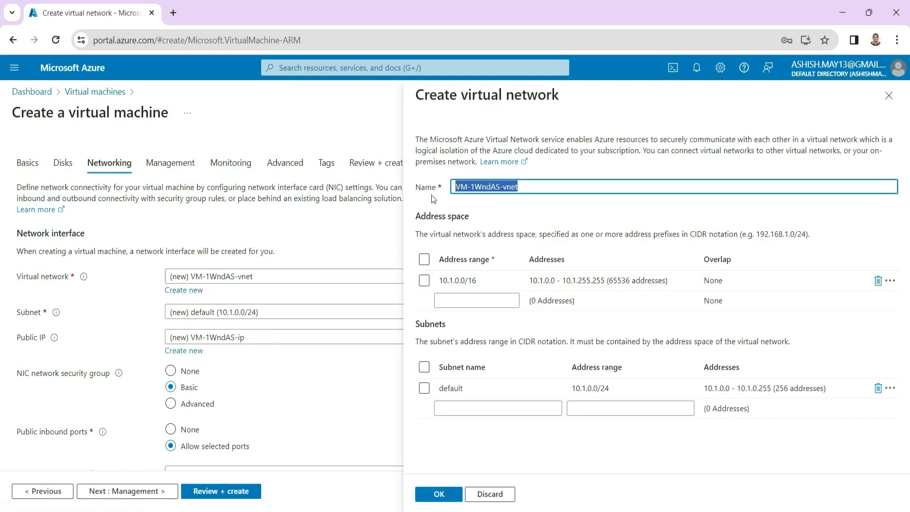
{"action": "type", "text": "demo-"}
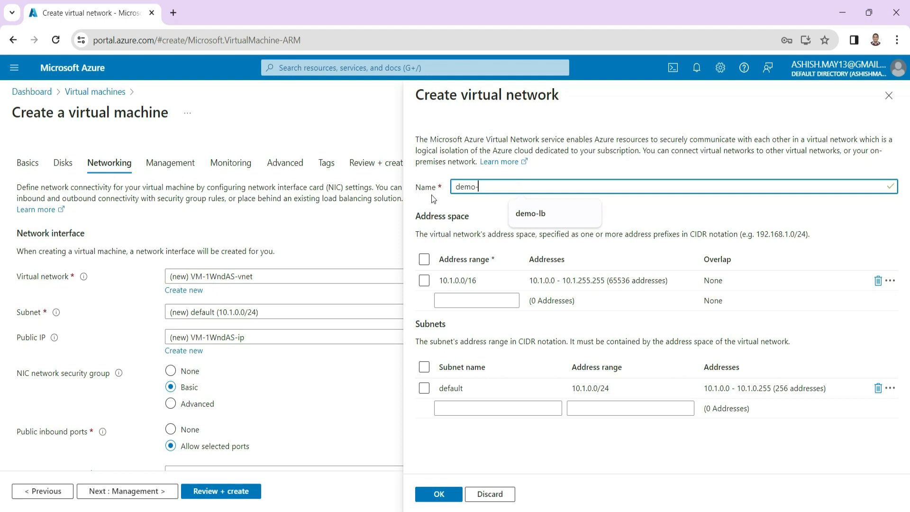
{"action": "type", "text": "network-"}
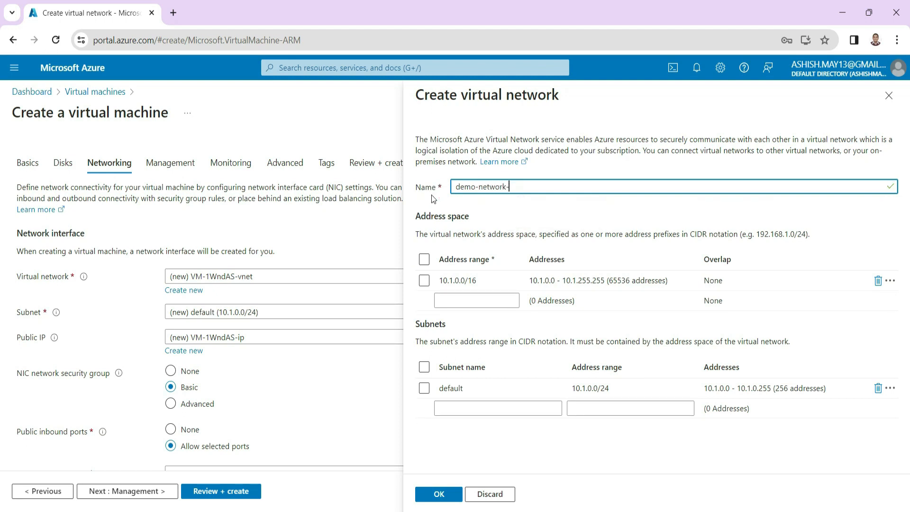
{"action": "type", "text": "lb"}
{"action": "left_click", "coordinate": [440, 495]}
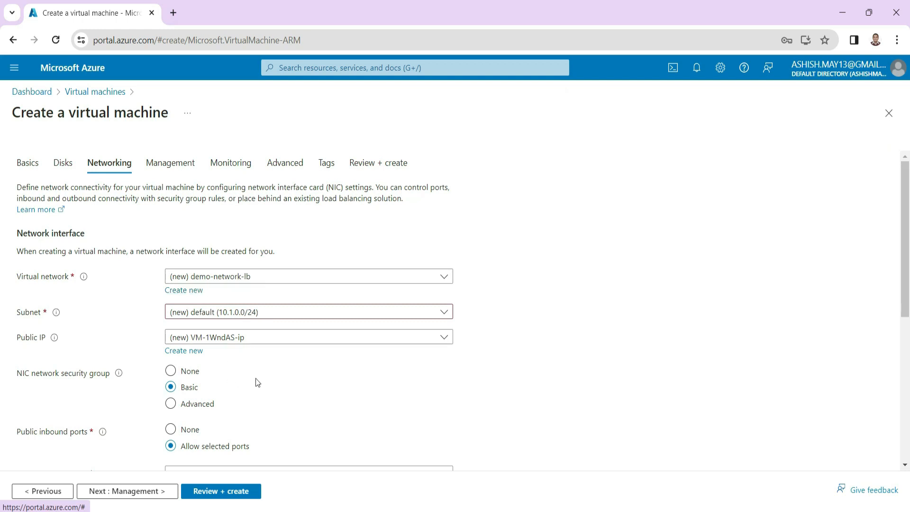
Leave the load balancing option at None, validate the configuration and deploy the virtual machine
{"action": "scroll", "coordinate": [2, 332], "scroll_direction": "down", "scroll_amount": 4}
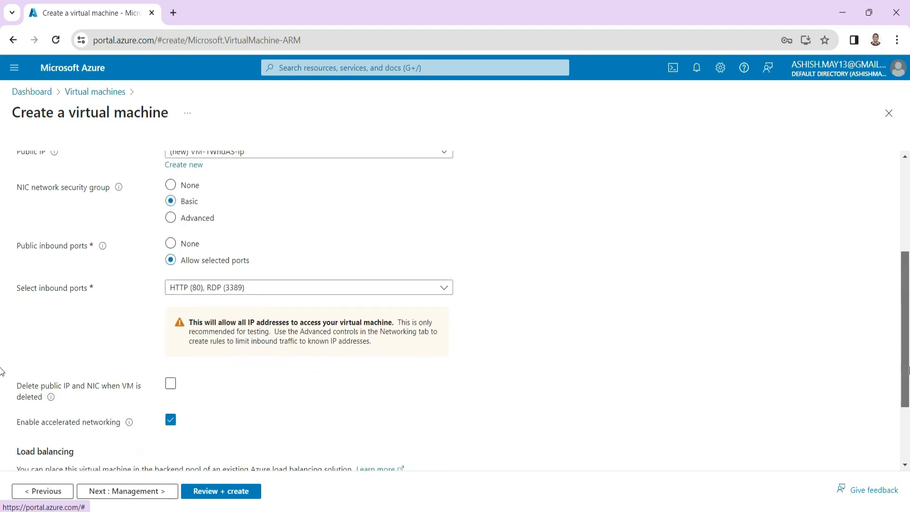
{"action": "scroll", "coordinate": [2, 375], "scroll_direction": "down", "scroll_amount": 1}
{"action": "scroll", "coordinate": [1, 386], "scroll_direction": "down", "scroll_amount": 2}
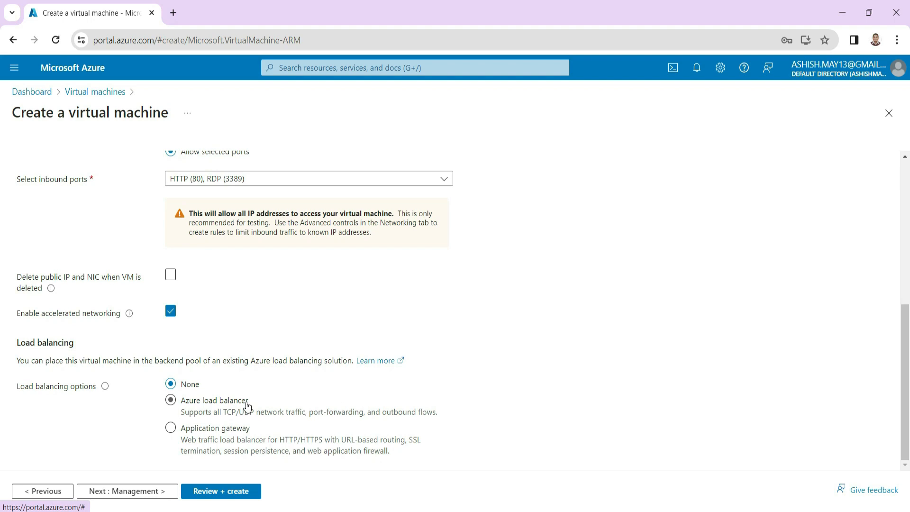
{"action": "left_click", "coordinate": [211, 493]}
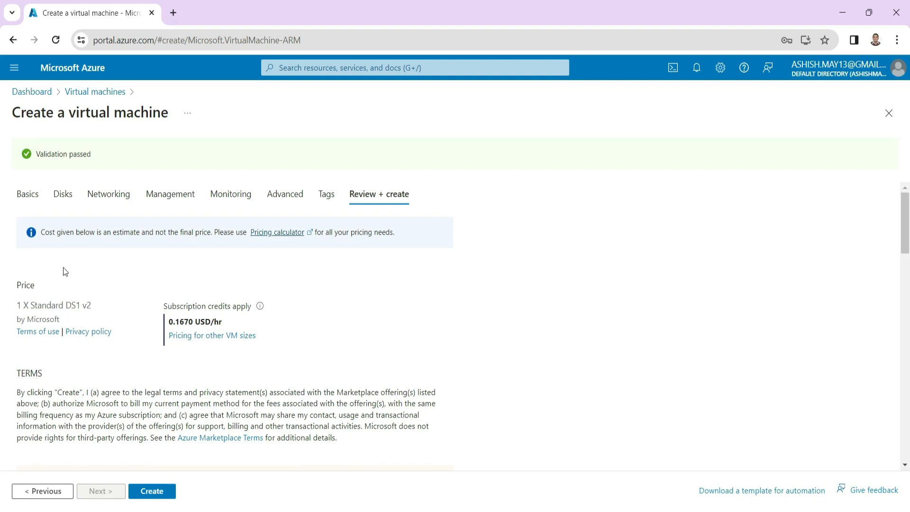
{"action": "left_click", "coordinate": [156, 494]}
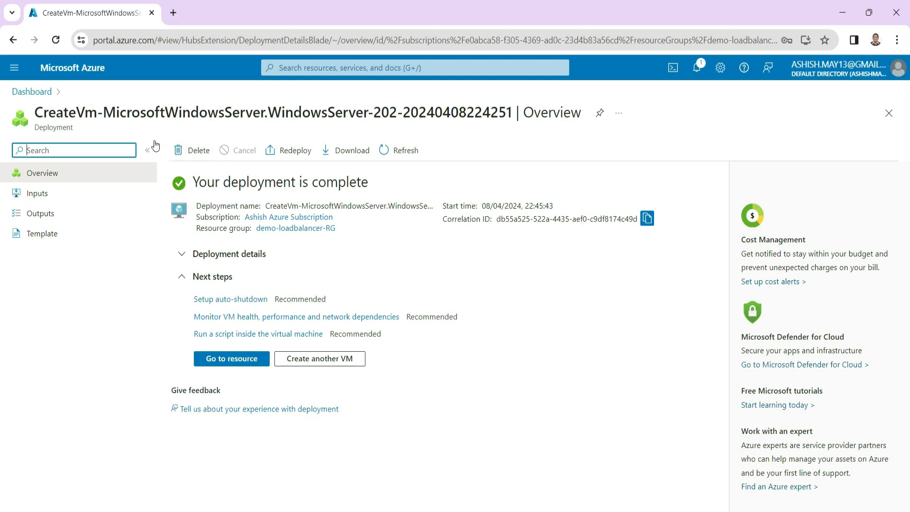
Start creating another virtual machine from the virtual machines list, assigning it to resource group demo-loadbalancer-RG
{"action": "left_click", "coordinate": [299, 68]}
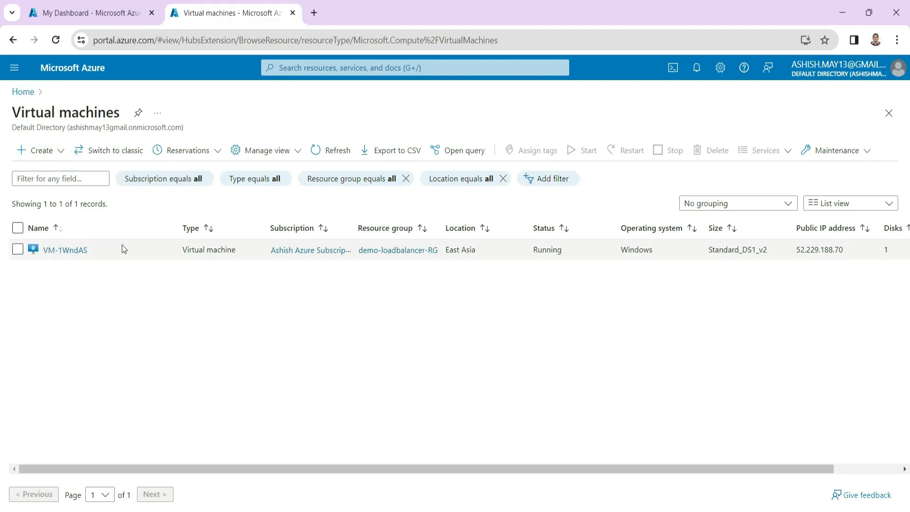
{"action": "left_click", "coordinate": [36, 151]}
{"action": "left_click", "coordinate": [52, 177]}
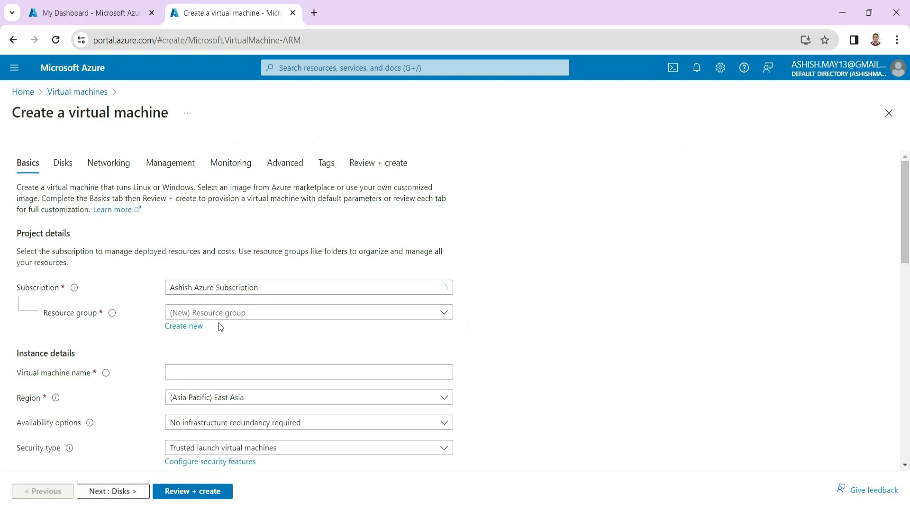
{"action": "left_click", "coordinate": [219, 317]}
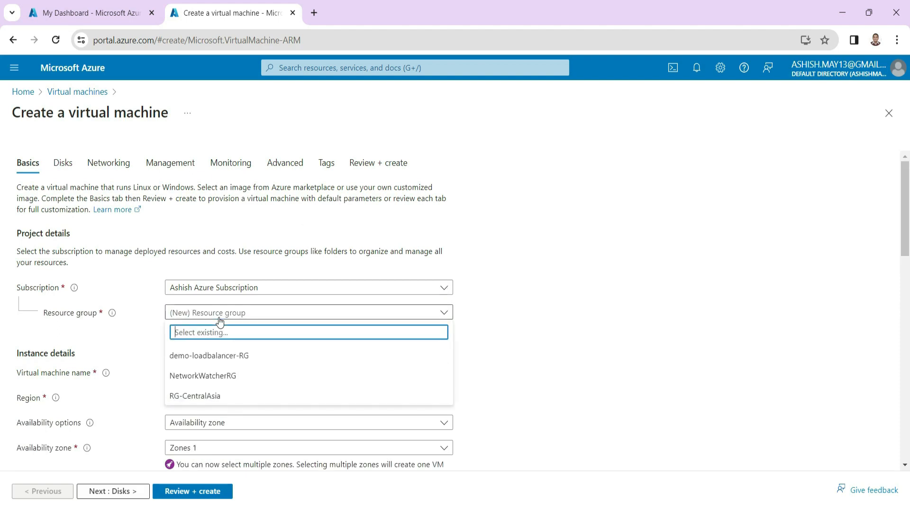
{"action": "left_click", "coordinate": [219, 357]}
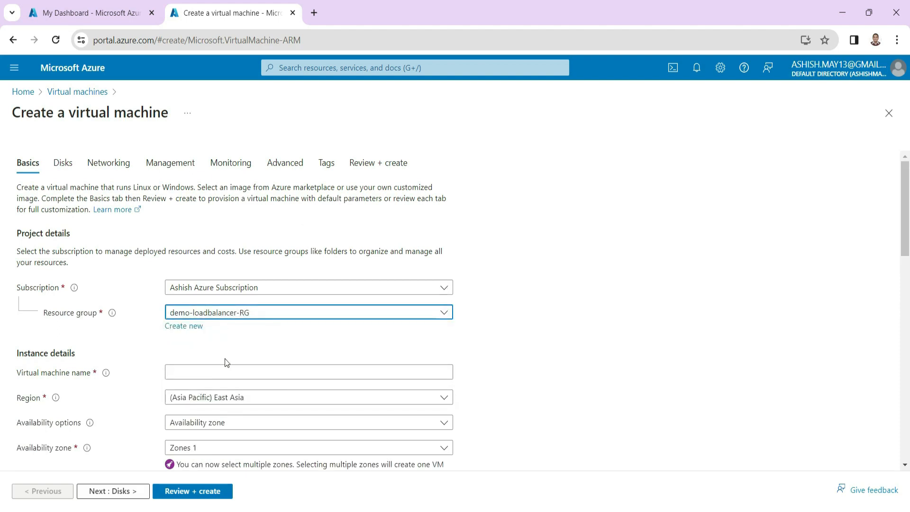
Name the second virtual machine VM2-WndTestServer
{"action": "left_click", "coordinate": [216, 371]}
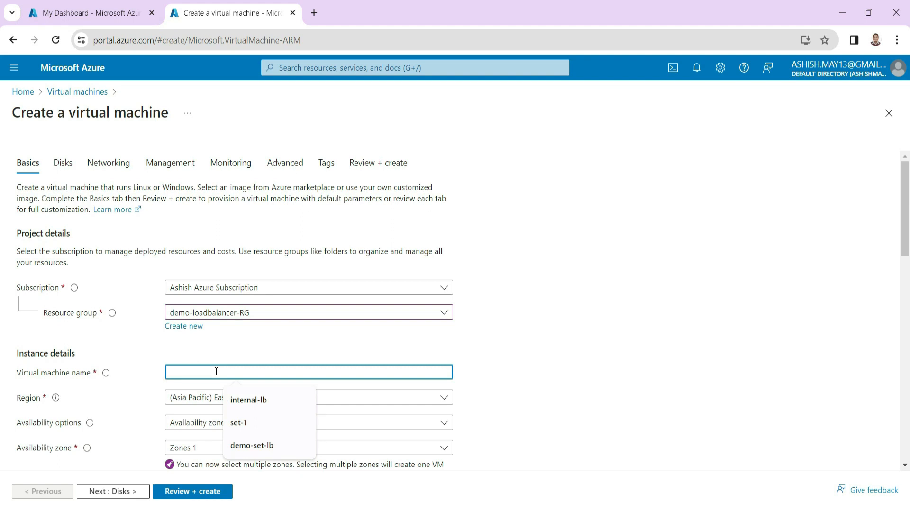
{"action": "type", "text": "Vm2"}
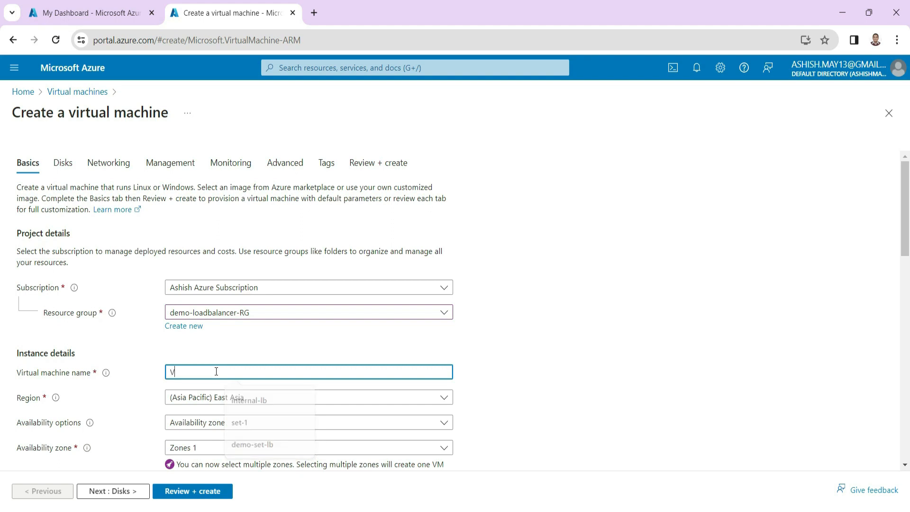
{"action": "key", "text": "BackSpace"}
{"action": "key", "text": "BackSpace"}
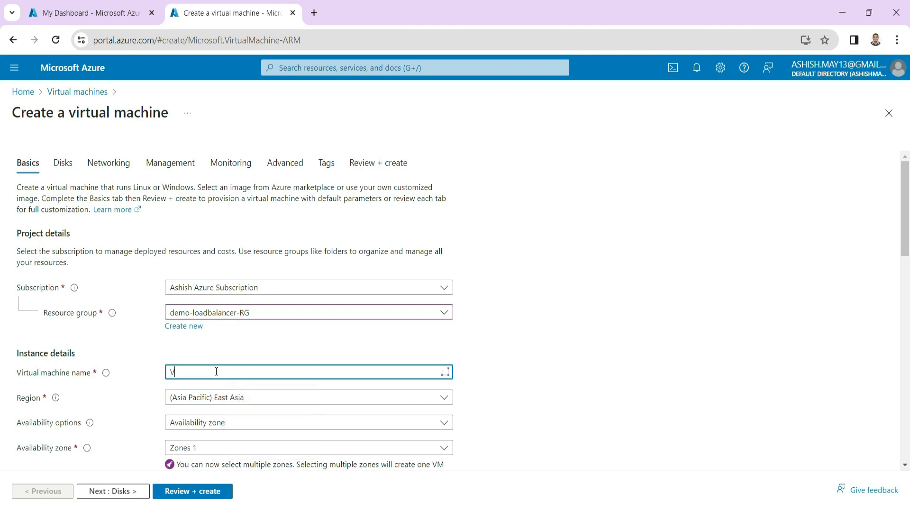
{"action": "type", "text": "M2-Wm"}
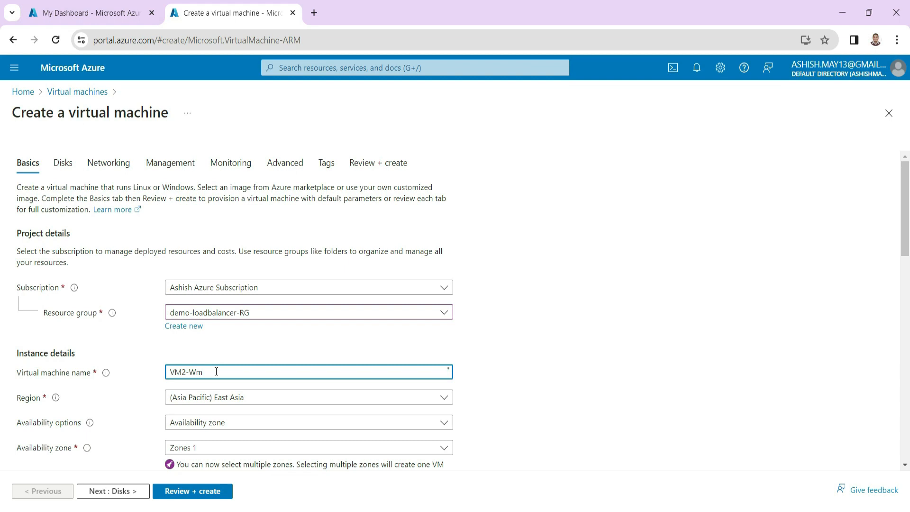
{"action": "key", "text": "BackSpace"}
{"action": "type", "text": "M"}
{"action": "key", "text": "BackSpace"}
{"action": "type", "text": "ndTestServer"}
Place the second virtual machine in availability set Set-1 and set its security type to Standard
{"action": "left_click_drag", "start_coordinate": [907, 252], "coordinate": [907, 297]}
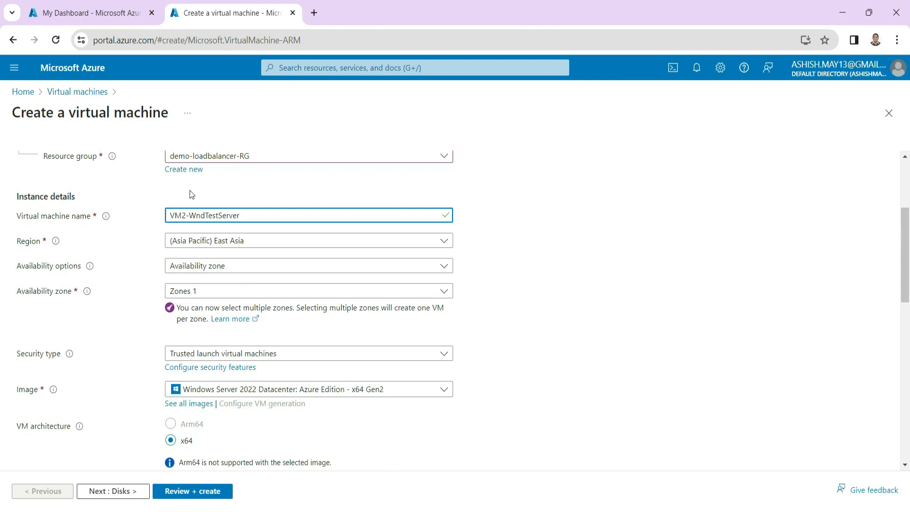
{"action": "left_click", "coordinate": [240, 267]}
{"action": "left_click", "coordinate": [225, 388]}
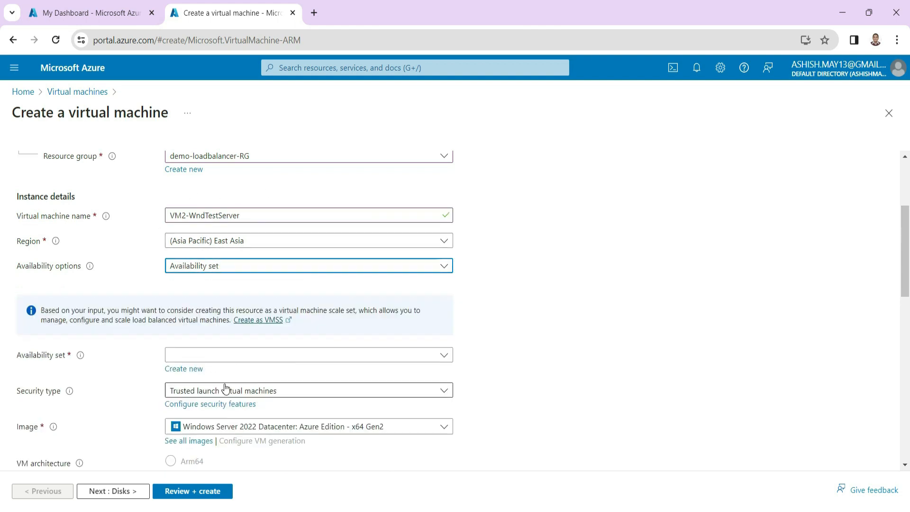
{"action": "left_click", "coordinate": [243, 371]}
{"action": "scroll", "coordinate": [908, 286], "scroll_direction": "down", "scroll_amount": 2}
{"action": "scroll", "coordinate": [908, 286], "scroll_direction": "down", "scroll_amount": 4}
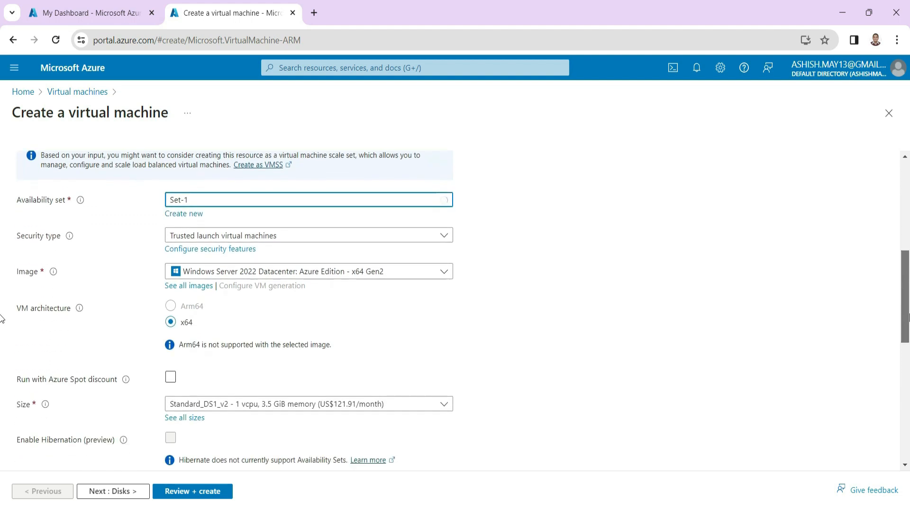
{"action": "left_click", "coordinate": [265, 205]}
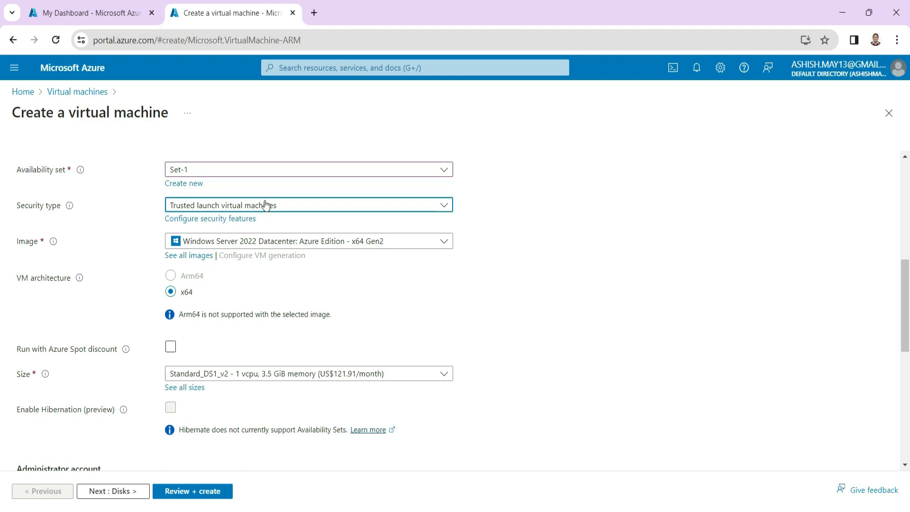
{"action": "left_click", "coordinate": [195, 221]}
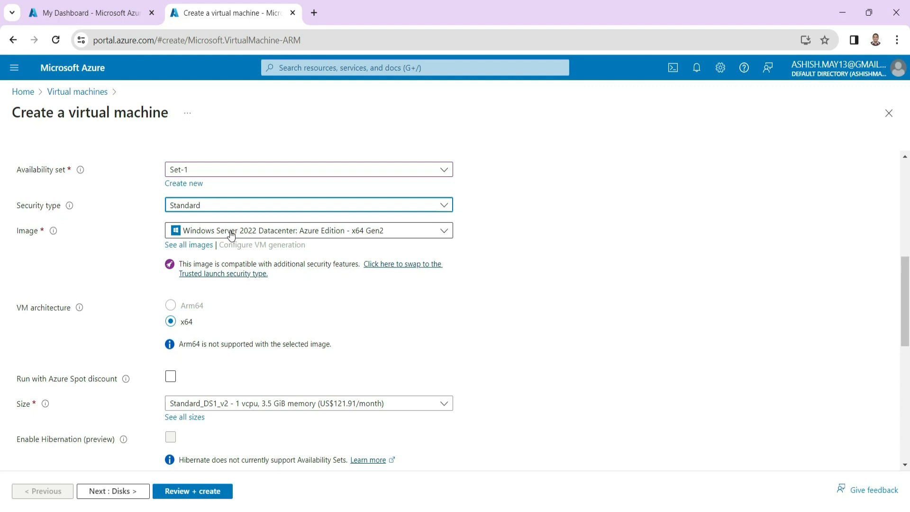
Set the second virtual machine's administrator username to demouser and enter the account password
{"action": "left_click_drag", "start_coordinate": [905, 329], "coordinate": [905, 381]}
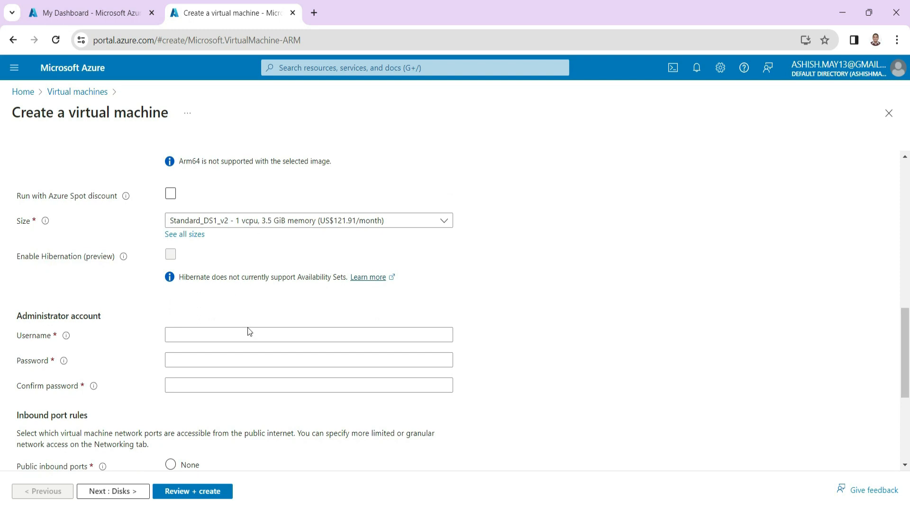
{"action": "left_click", "coordinate": [230, 335]}
{"action": "type", "text": "demou"}
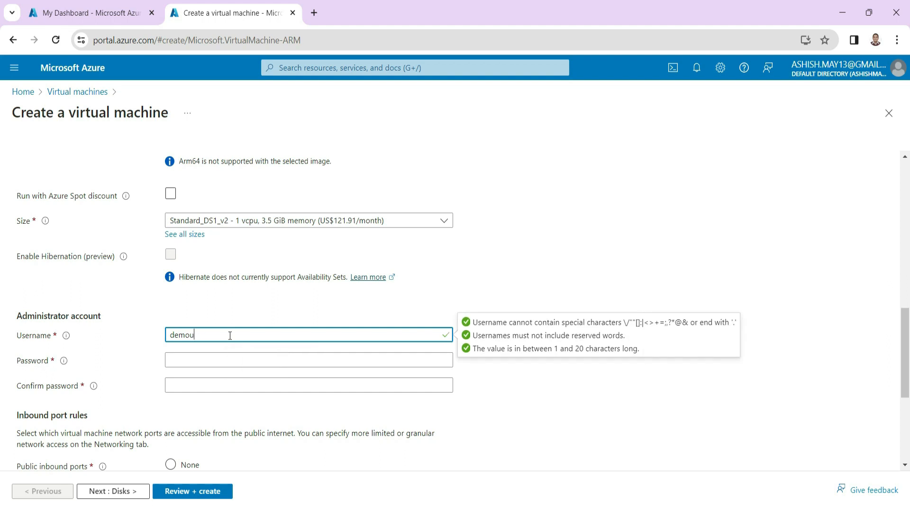
{"action": "type", "text": "esrser"}
{"action": "left_click", "coordinate": [201, 359]}
{"action": "type", "text": "Pa••"}
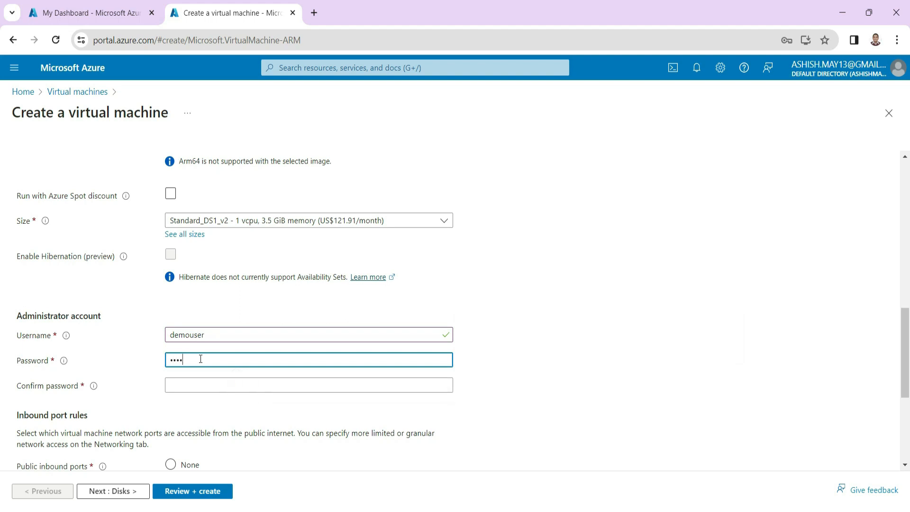
{"action": "type", "text": "•••••••"}
Re-enter the administrator password in the confirmation field, correcting the mistyped characters
{"action": "left_click", "coordinate": [209, 386]}
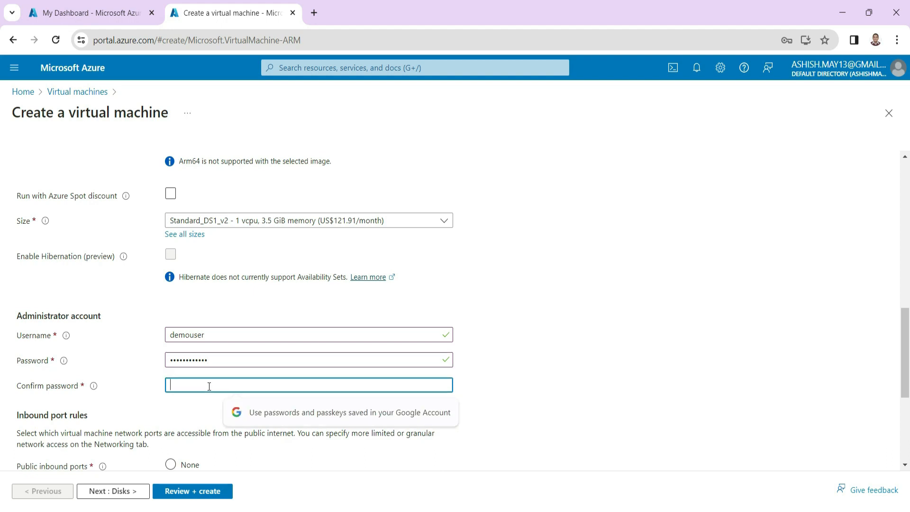
{"action": "type", "text": "••••"}
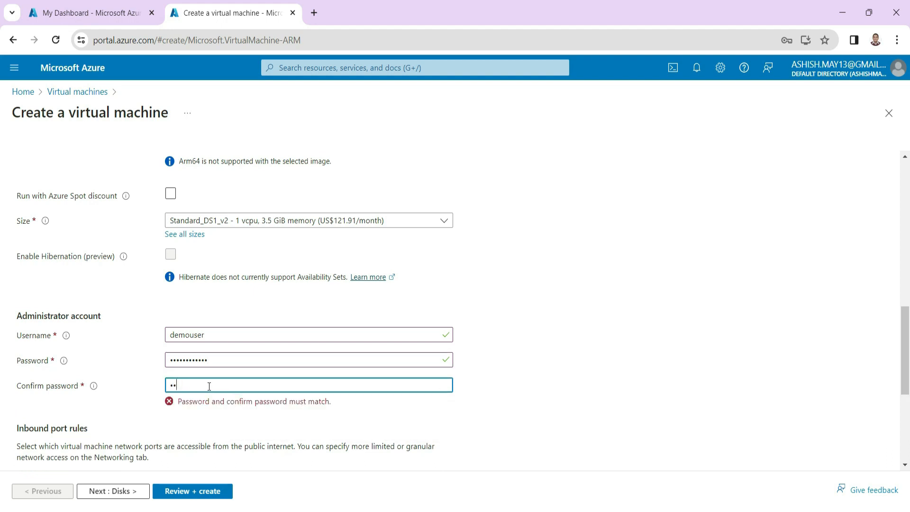
{"action": "key", "text": "BackSpace"}
{"action": "key", "text": "BackSpace"}
{"action": "type", "text": "•••"}
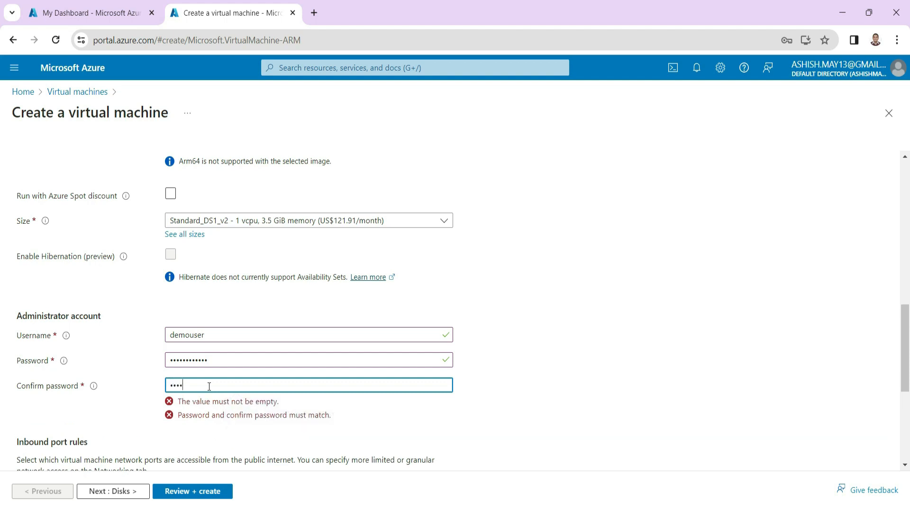
{"action": "type", "text": "••"}
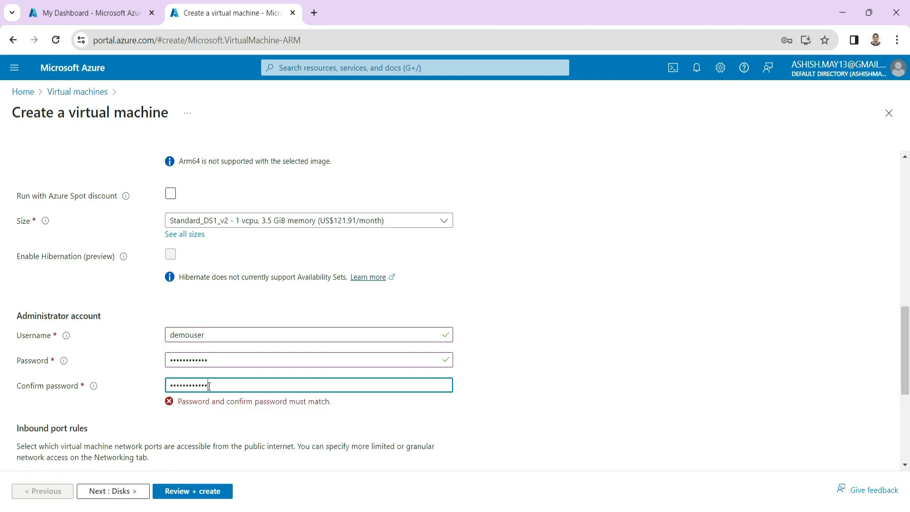
Allow inbound HTTP (80) in addition to RDP (3389) for the second virtual machine
{"action": "left_click_drag", "start_coordinate": [904, 375], "coordinate": [904, 433]}
{"action": "left_click", "coordinate": [233, 287]}
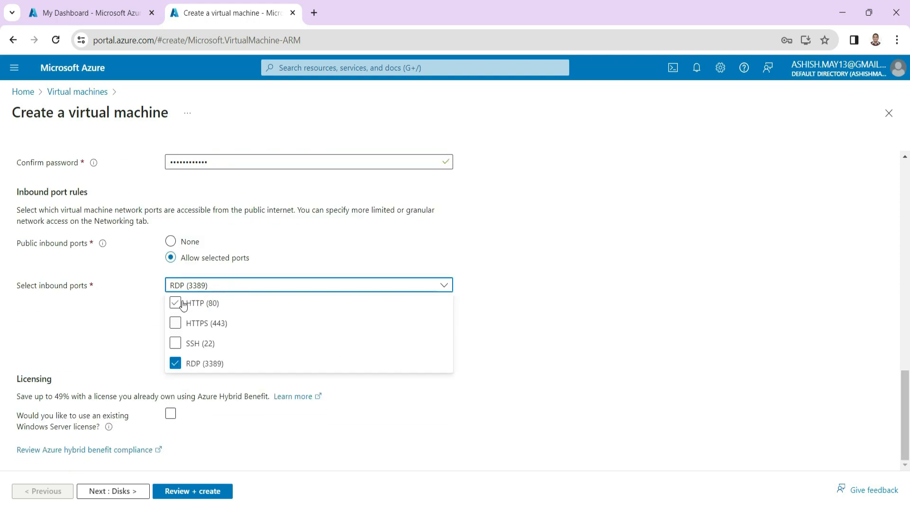
{"action": "left_click", "coordinate": [176, 303]}
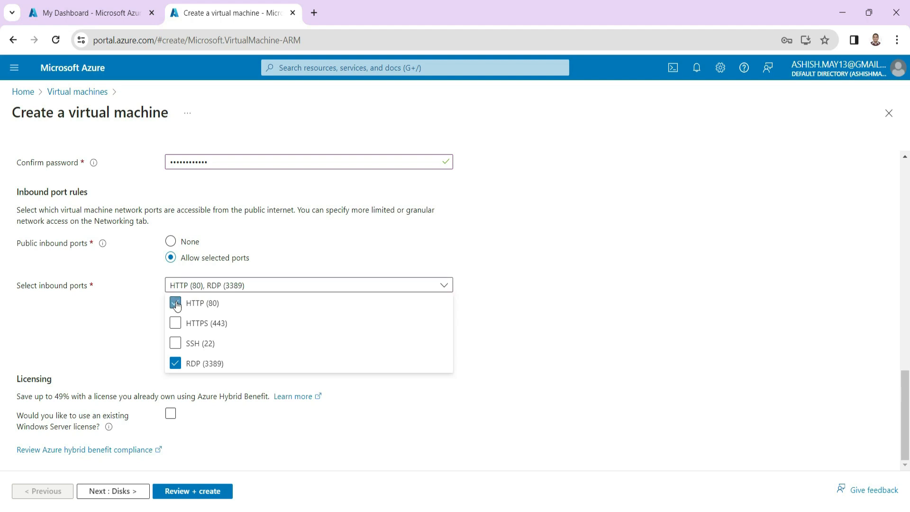
{"action": "left_click", "coordinate": [563, 287]}
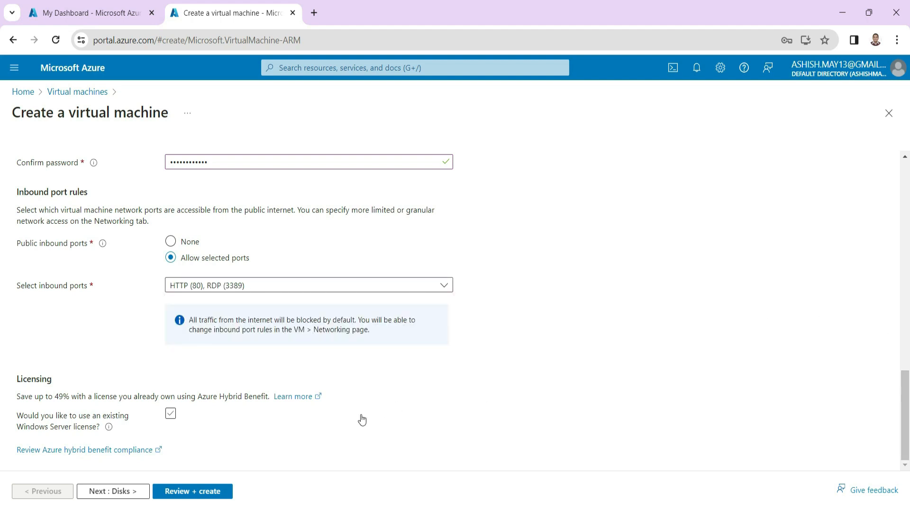
Keep the default disk and networking settings, validate the configuration and deploy the second virtual machine
{"action": "left_click", "coordinate": [118, 493]}
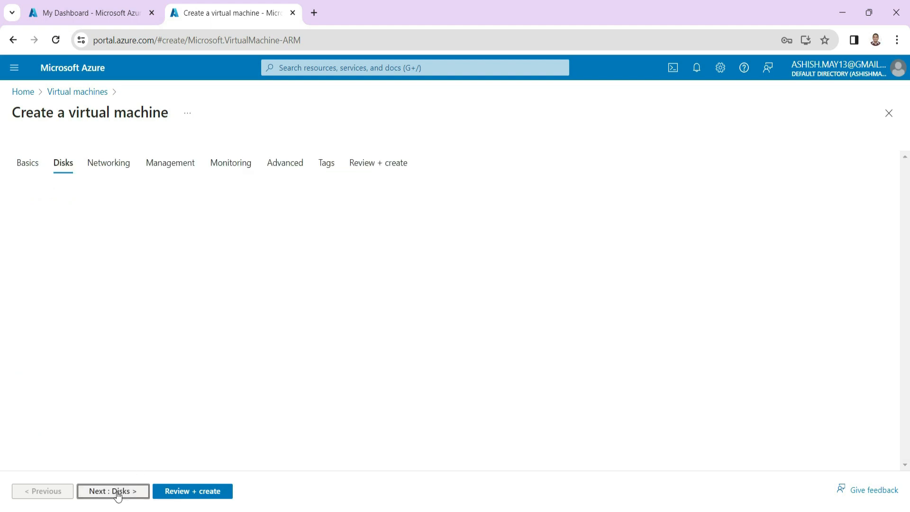
{"action": "left_click", "coordinate": [557, 219]}
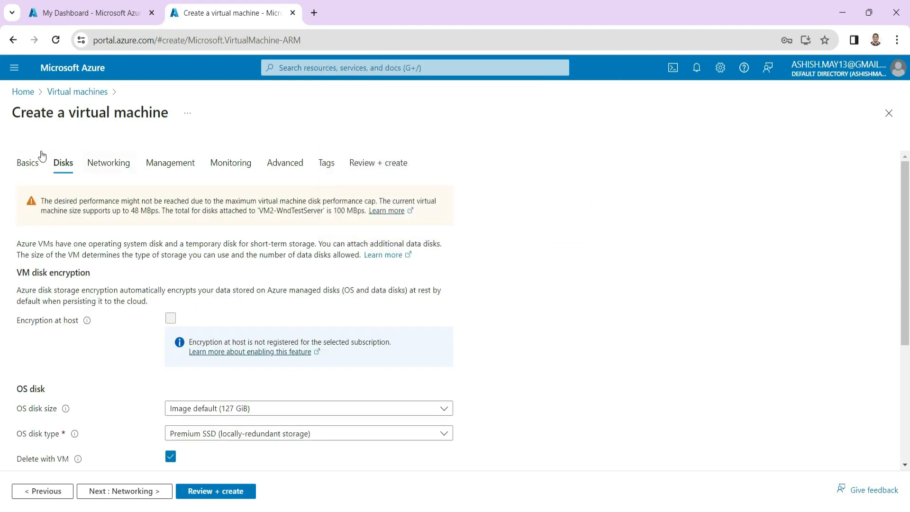
{"action": "left_click", "coordinate": [111, 166]}
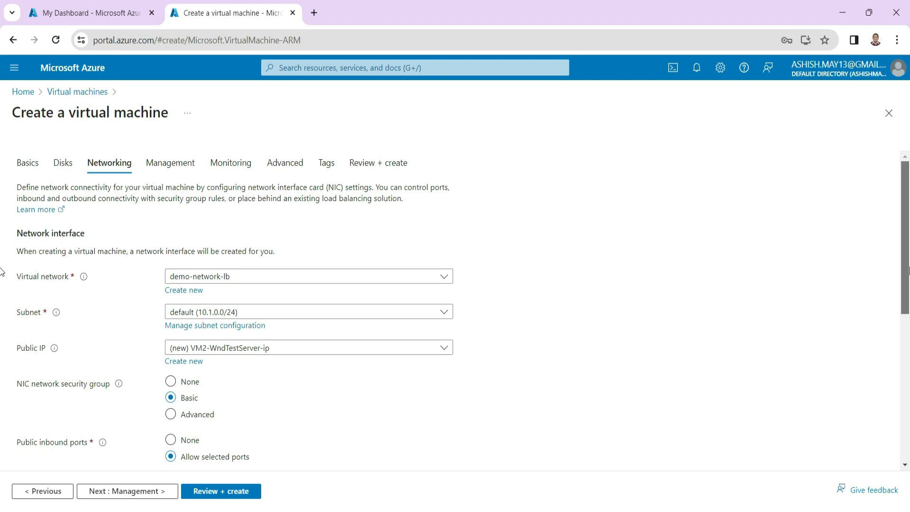
{"action": "scroll", "coordinate": [1, 325], "scroll_direction": "down", "scroll_amount": 6}
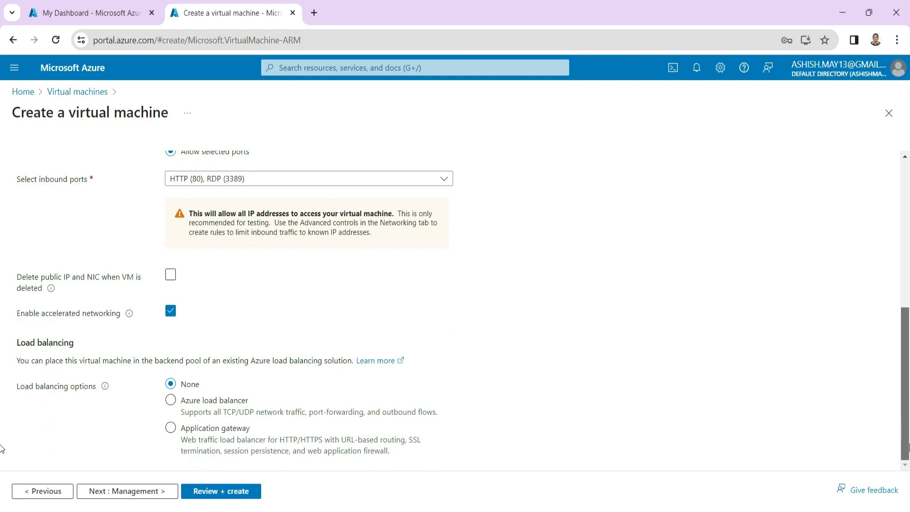
{"action": "left_click", "coordinate": [225, 495]}
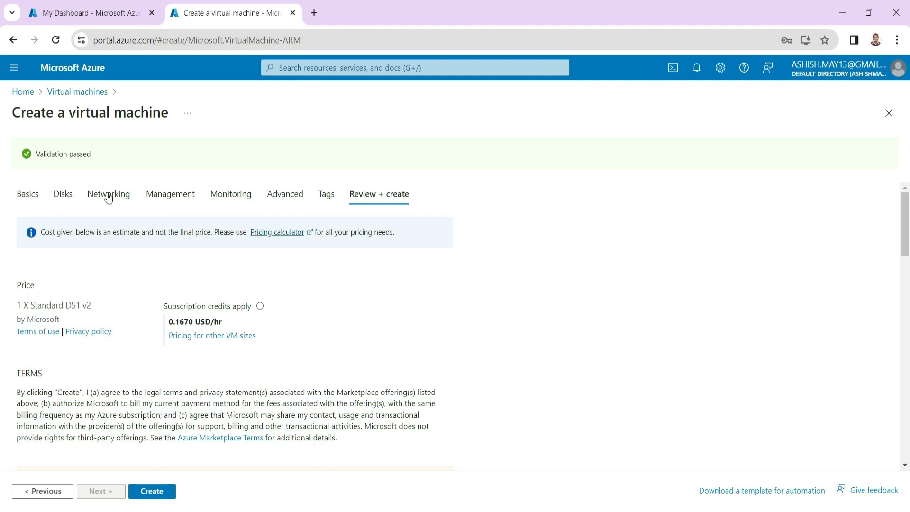
{"action": "left_click", "coordinate": [150, 492]}
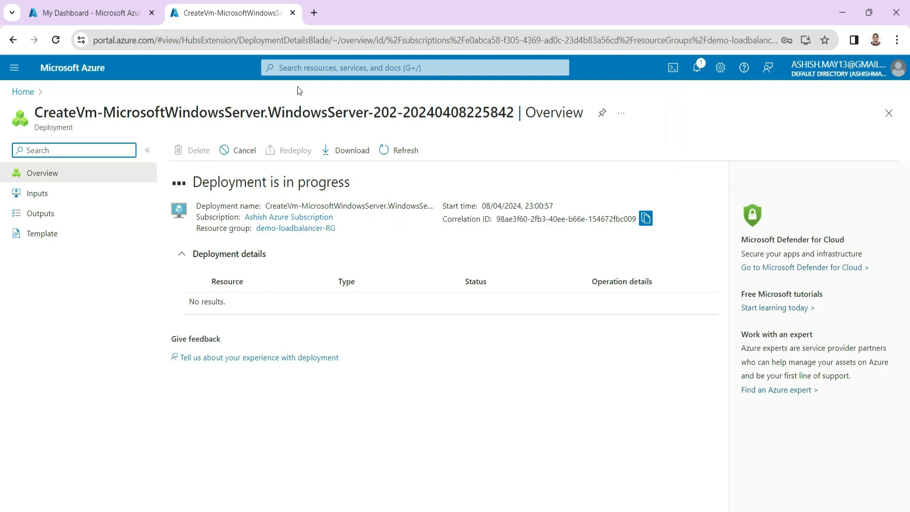
Start creating a third virtual machine from the virtual machines list and assign it to resource group demo-loadbalancer-RG
{"action": "left_click", "coordinate": [309, 68]}
{"action": "left_click", "coordinate": [297, 268]}
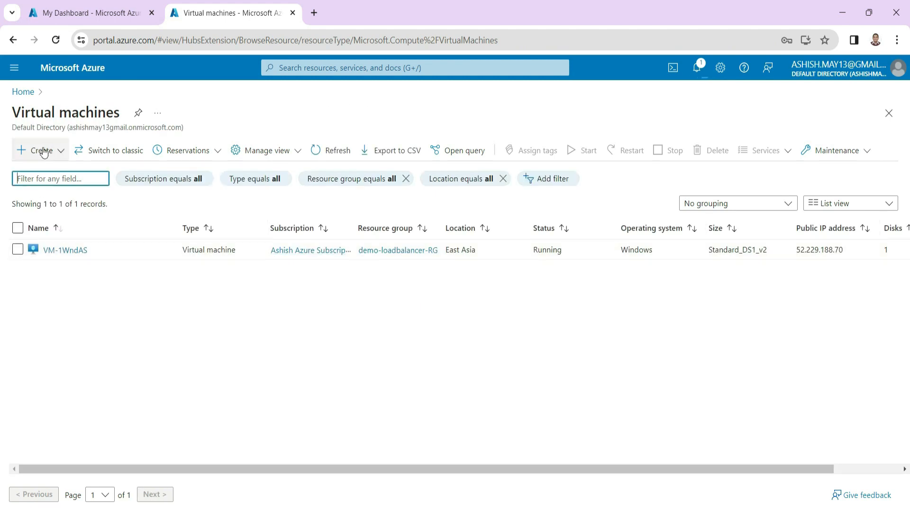
{"action": "left_click", "coordinate": [43, 151]}
{"action": "left_click", "coordinate": [66, 174]}
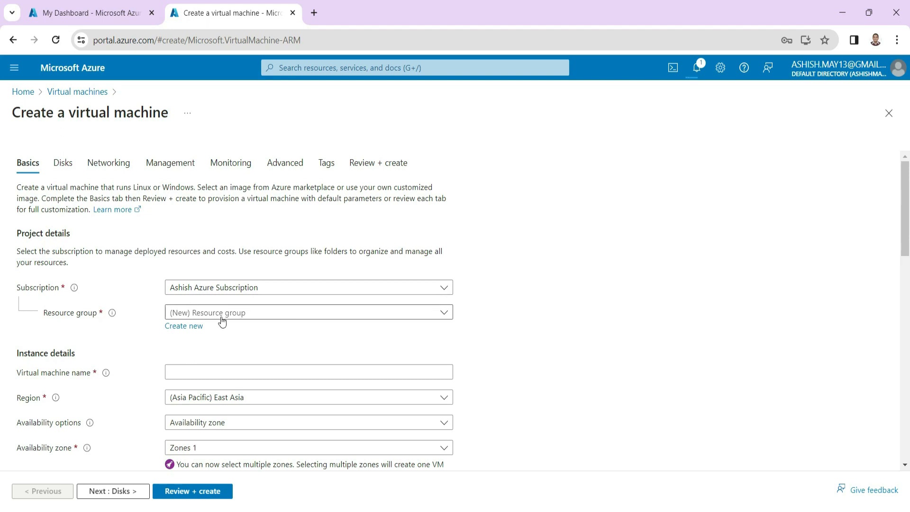
{"action": "left_click", "coordinate": [221, 316]}
{"action": "left_click", "coordinate": [223, 355]}
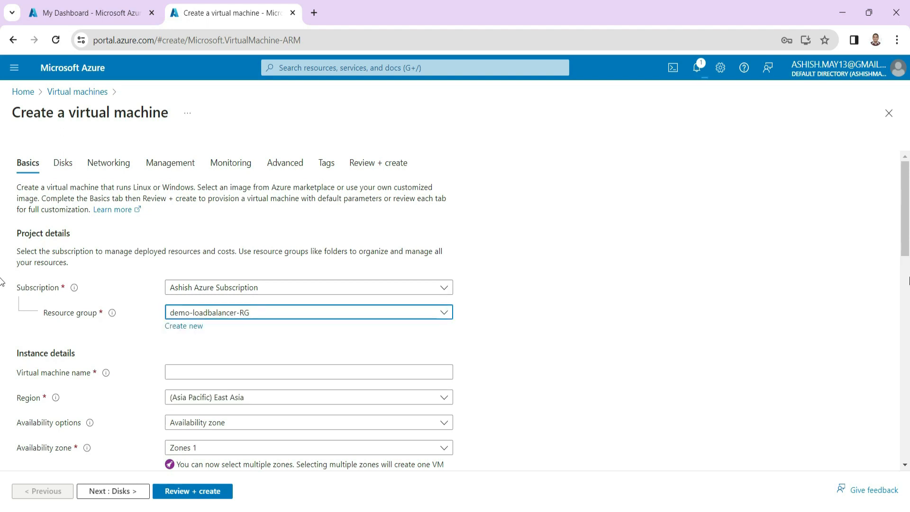
Name the third virtual machine VM3-Ubunt-ApServer
{"action": "scroll", "coordinate": [3, 237], "scroll_direction": "down", "scroll_amount": 3}
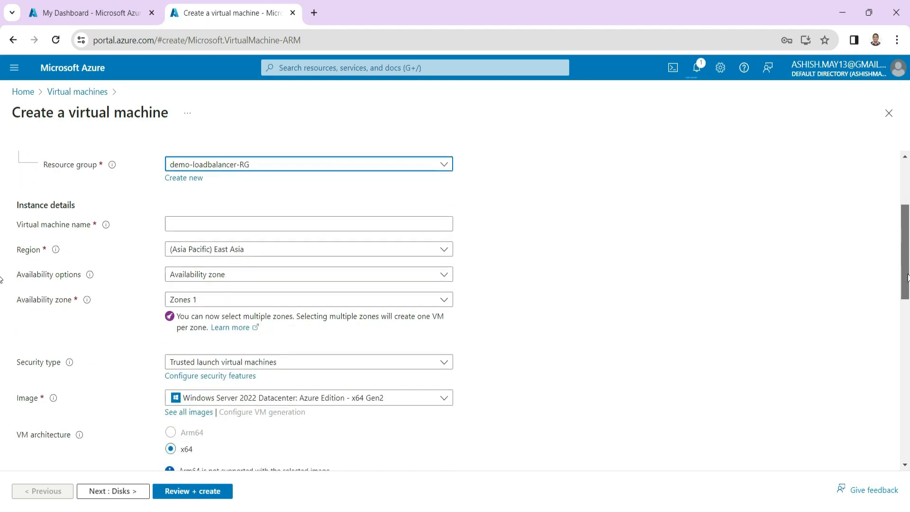
{"action": "left_click", "coordinate": [187, 225]}
{"action": "type", "text": "VM3"}
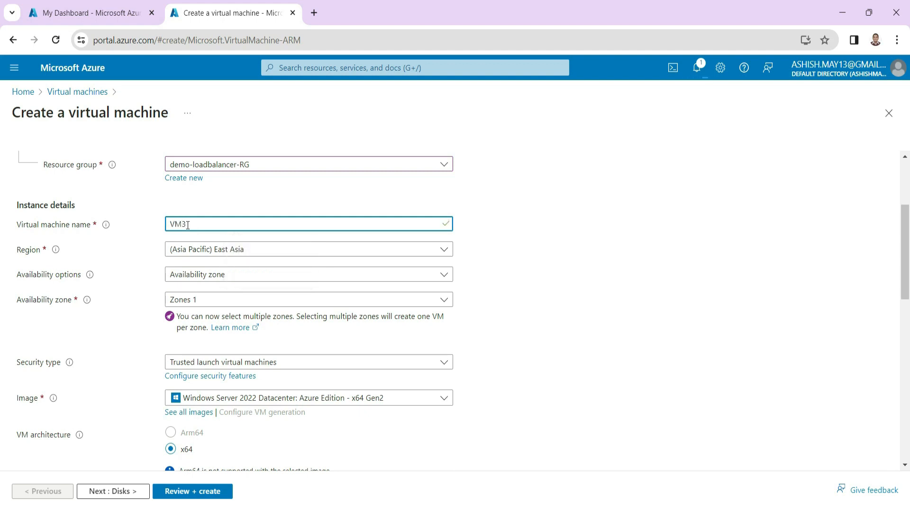
{"action": "type", "text": "-Ubunt-ApServer"}
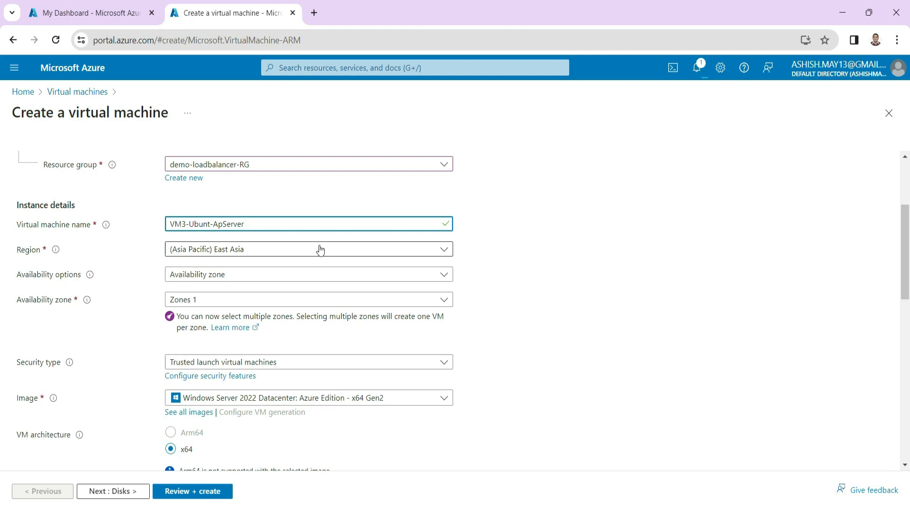
Set the third virtual machine's availability option to Availability set and choose Set-1
{"action": "left_click", "coordinate": [242, 275]}
{"action": "left_click", "coordinate": [203, 397]}
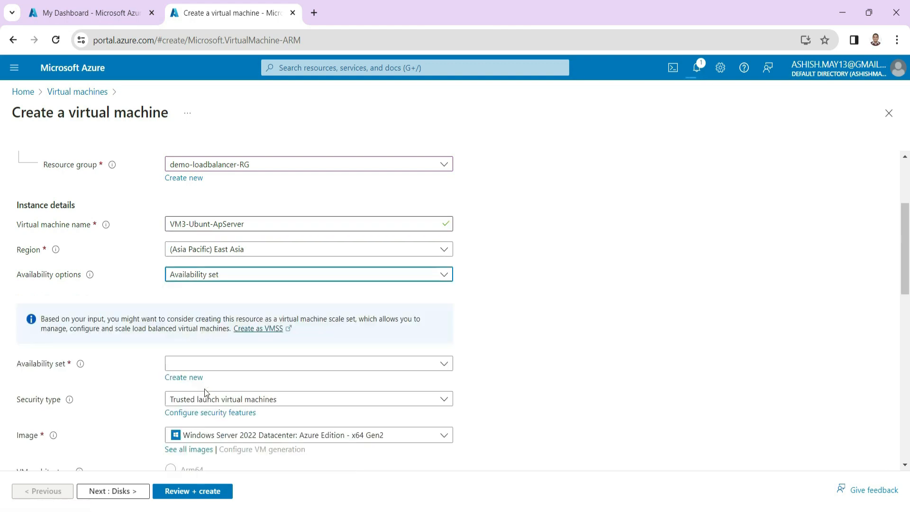
{"action": "left_click", "coordinate": [223, 366]}
{"action": "left_click", "coordinate": [226, 382]}
Set the security type to Standard and the image to Ubuntu Server 20.04 LTS - x64 Gen2
{"action": "left_click_drag", "start_coordinate": [906, 268], "coordinate": [905, 325]}
{"action": "left_click", "coordinate": [299, 203]}
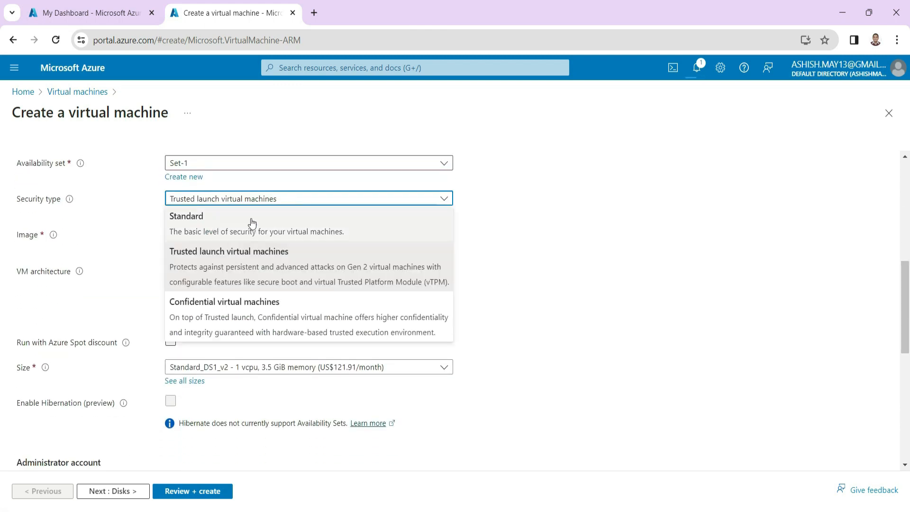
{"action": "left_click", "coordinate": [214, 223]}
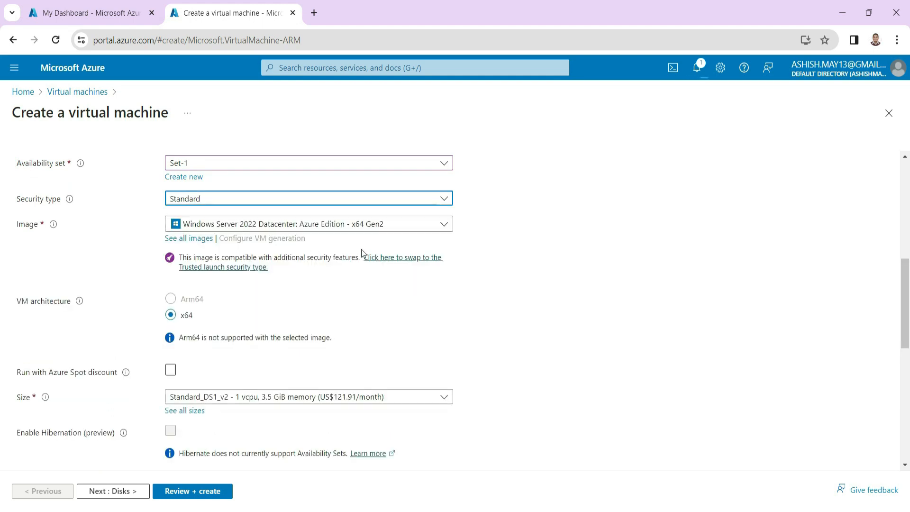
{"action": "left_click", "coordinate": [343, 231]}
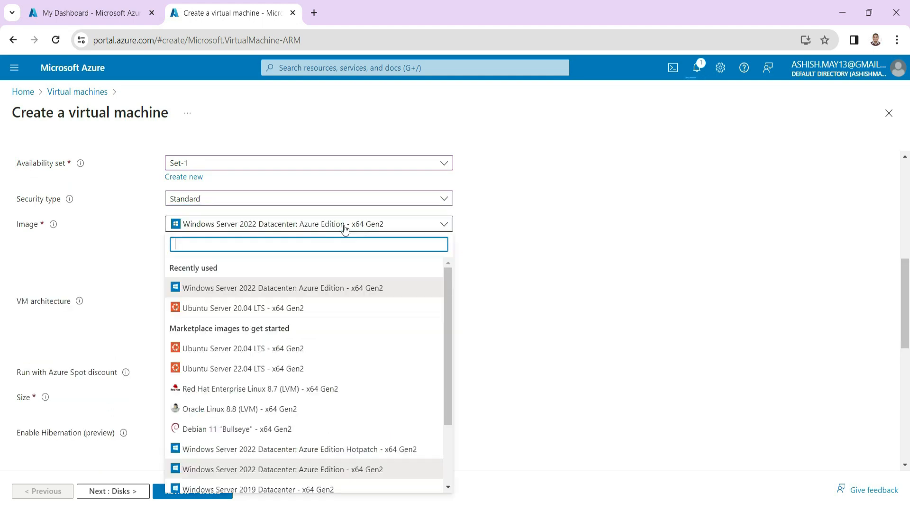
{"action": "left_click", "coordinate": [256, 309]}
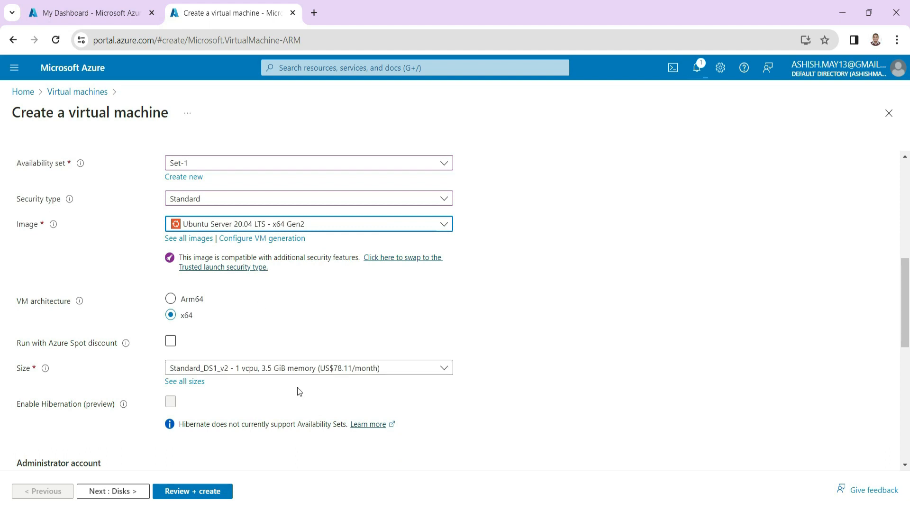
Switch the administrator authentication type to Password and set the username to azureuser
{"action": "scroll", "coordinate": [2, 371], "scroll_direction": "down", "scroll_amount": 3}
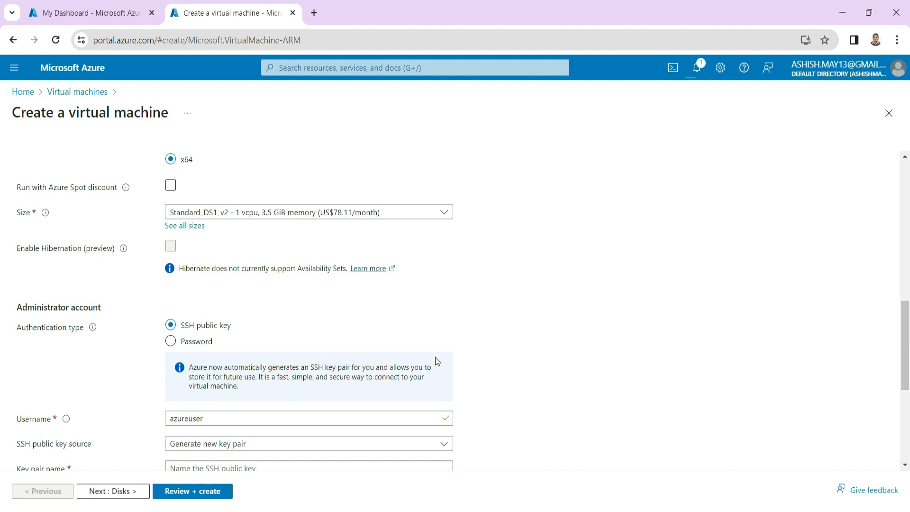
{"action": "scroll", "coordinate": [2, 344], "scroll_direction": "down", "scroll_amount": 3}
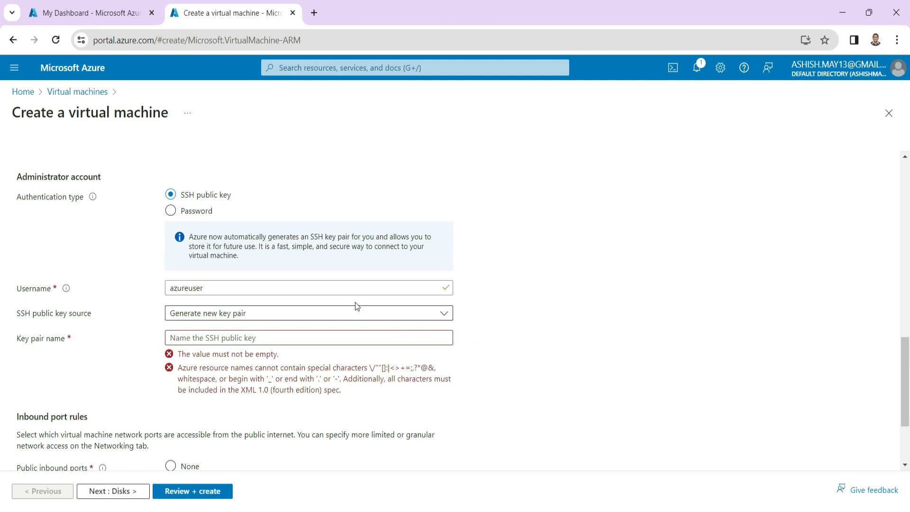
{"action": "left_click", "coordinate": [171, 211]}
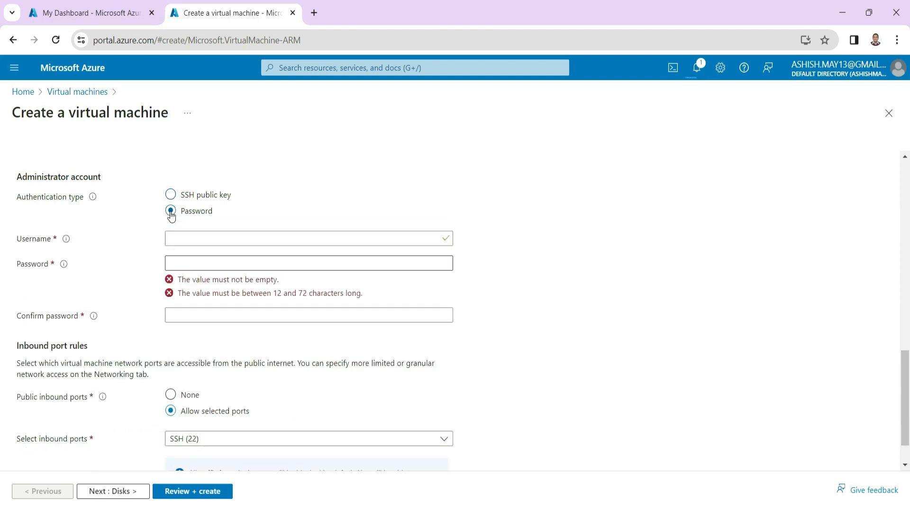
{"action": "left_click", "coordinate": [205, 236]}
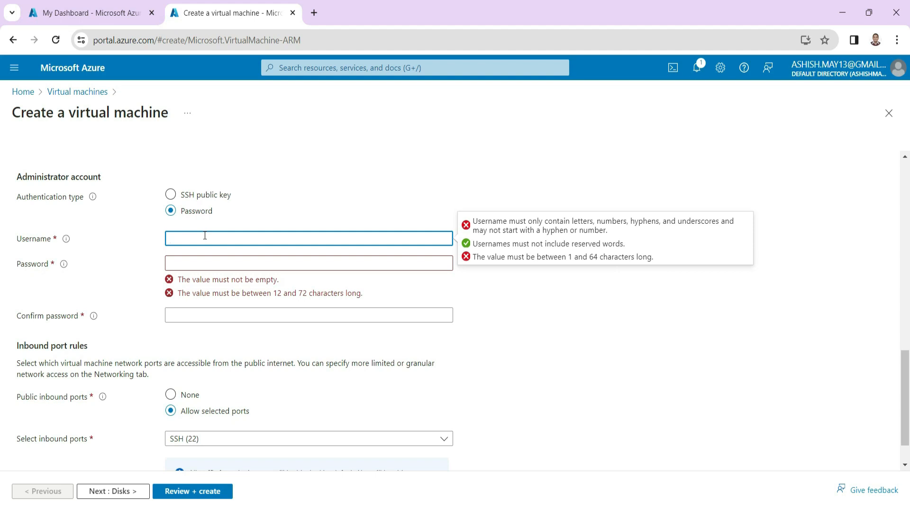
{"action": "type", "text": "azureuser"}
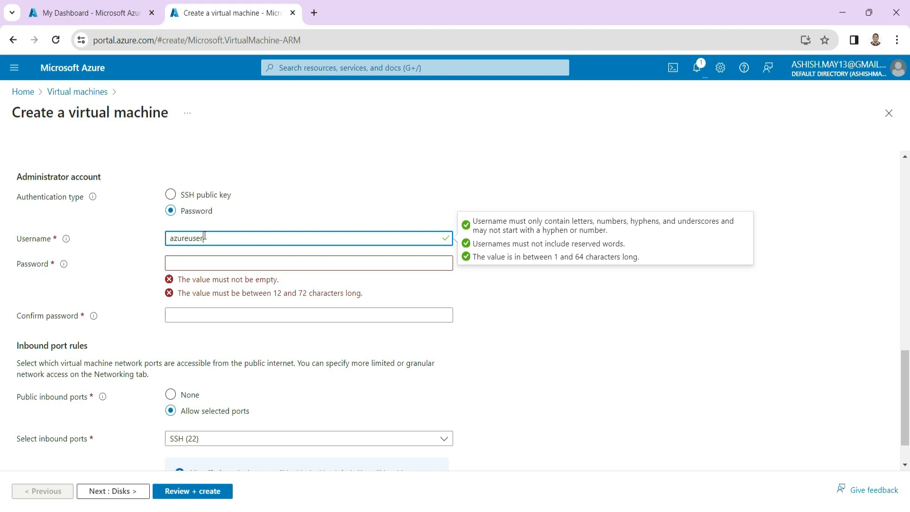
Enter and confirm the administrator password for the third virtual machine
{"action": "left_click", "coordinate": [225, 267]}
{"action": "type", "text": "***"}
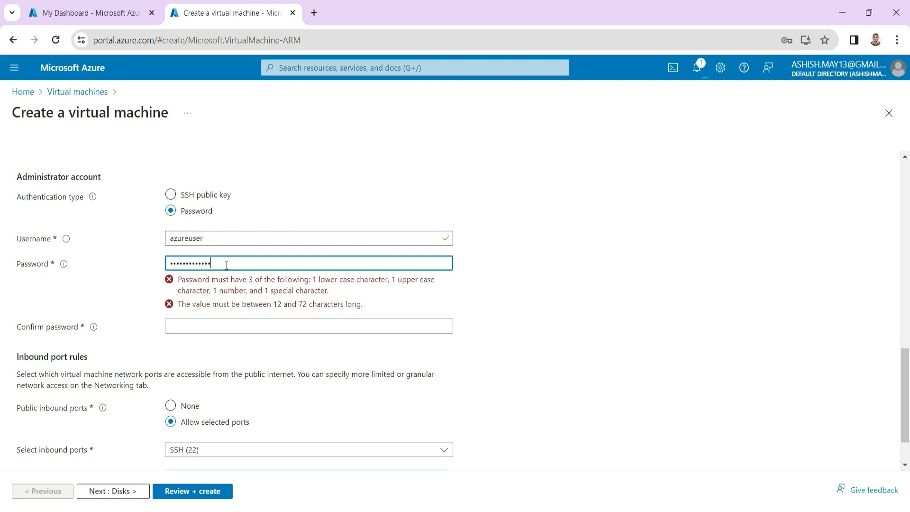
{"action": "left_click", "coordinate": [223, 288]}
{"action": "type", "text": "**"}
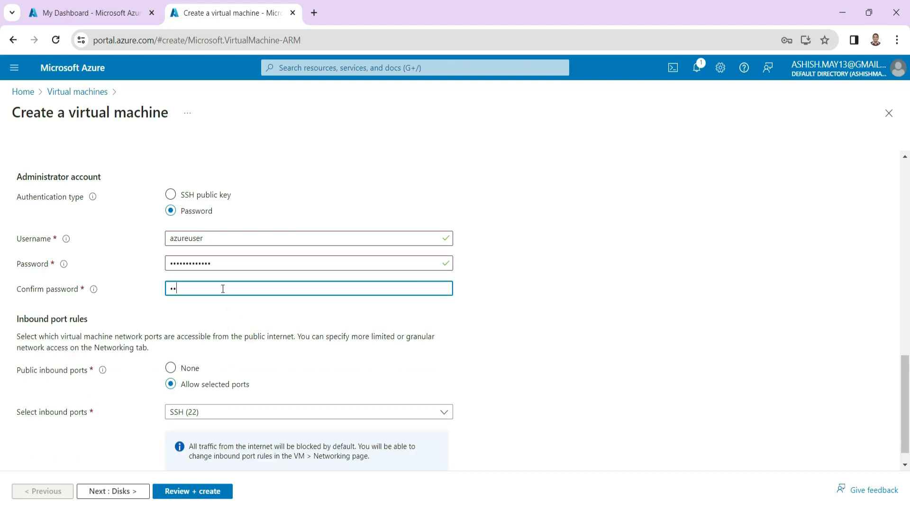
{"action": "type", "text": "*********"}
{"action": "scroll", "coordinate": [904, 427], "scroll_direction": "down", "scroll_amount": 1}
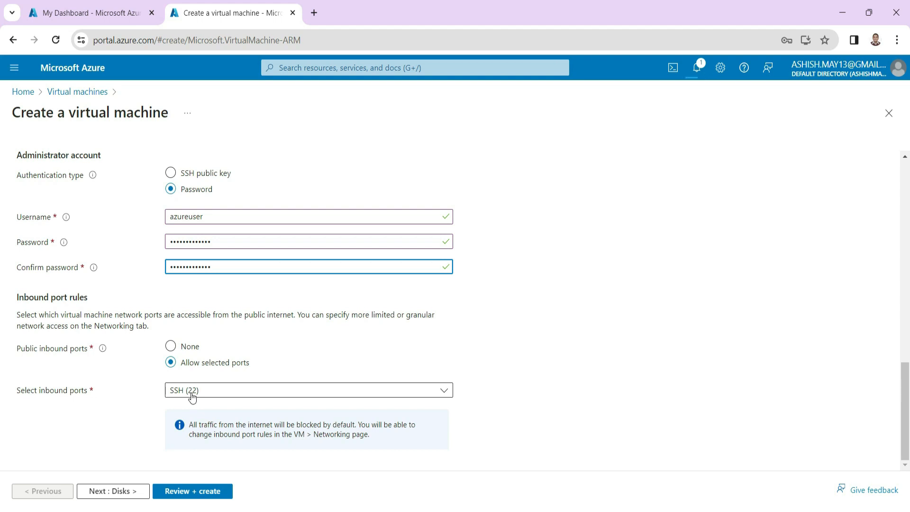
Allow HTTP (80) in addition to SSH (22) as public inbound ports for the third virtual machine
{"action": "left_click", "coordinate": [254, 393]}
{"action": "left_click", "coordinate": [175, 409]}
{"action": "left_click", "coordinate": [688, 407]}
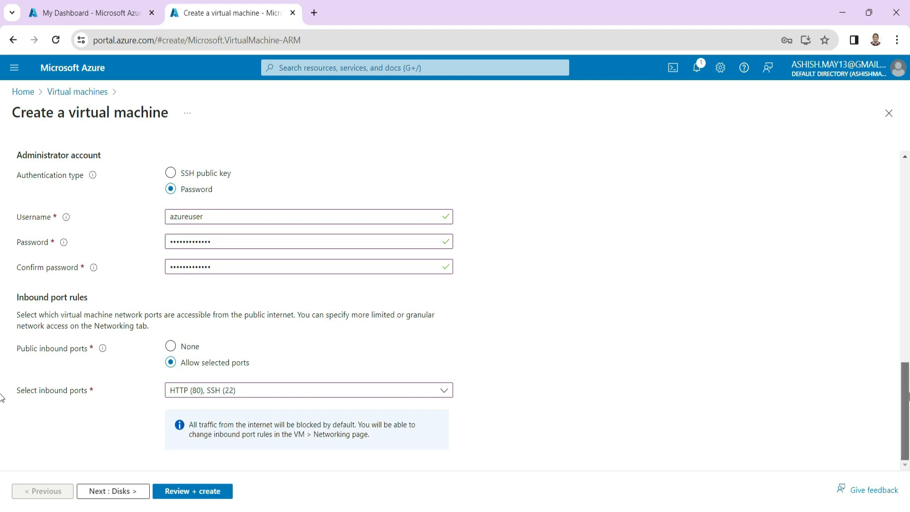
Review the third virtual machine's disk and networking settings, dismiss the password warning, and run the validation
{"action": "left_click", "coordinate": [141, 493]}
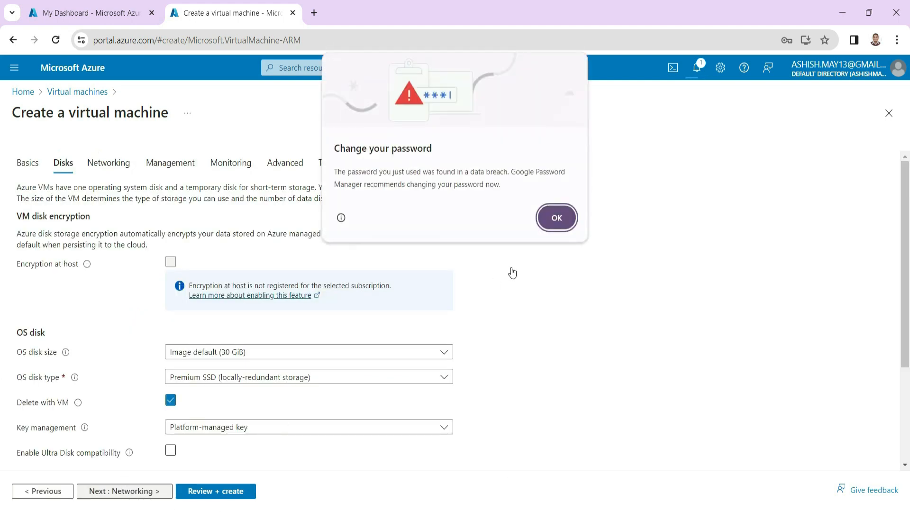
{"action": "left_click", "coordinate": [558, 217]}
{"action": "left_click", "coordinate": [128, 493]}
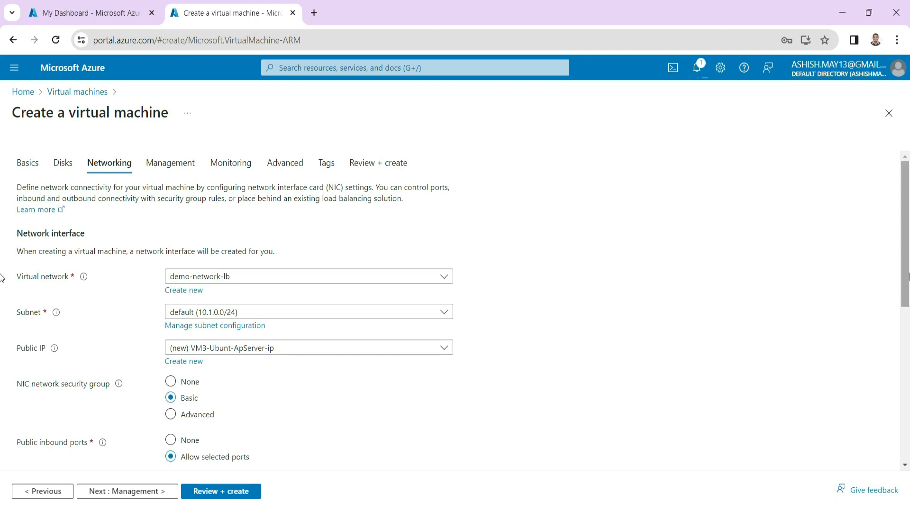
{"action": "scroll", "coordinate": [1, 327], "scroll_direction": "down", "scroll_amount": 3}
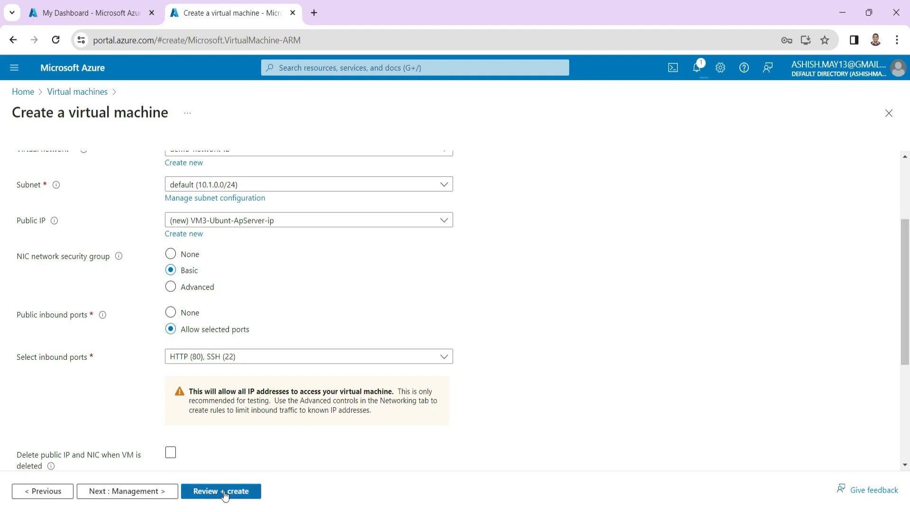
{"action": "scroll", "coordinate": [678, 363], "scroll_direction": "down", "scroll_amount": 3}
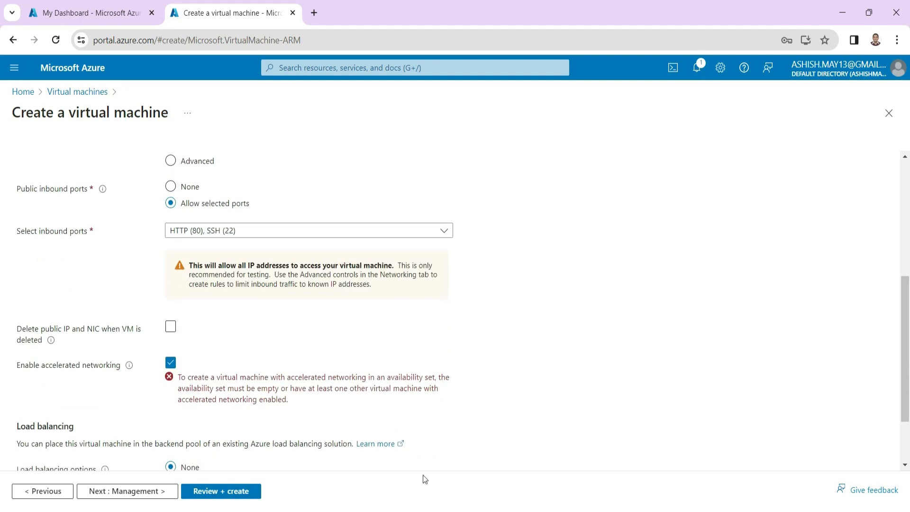
{"action": "scroll", "coordinate": [523, 387], "scroll_direction": "down", "scroll_amount": 2}
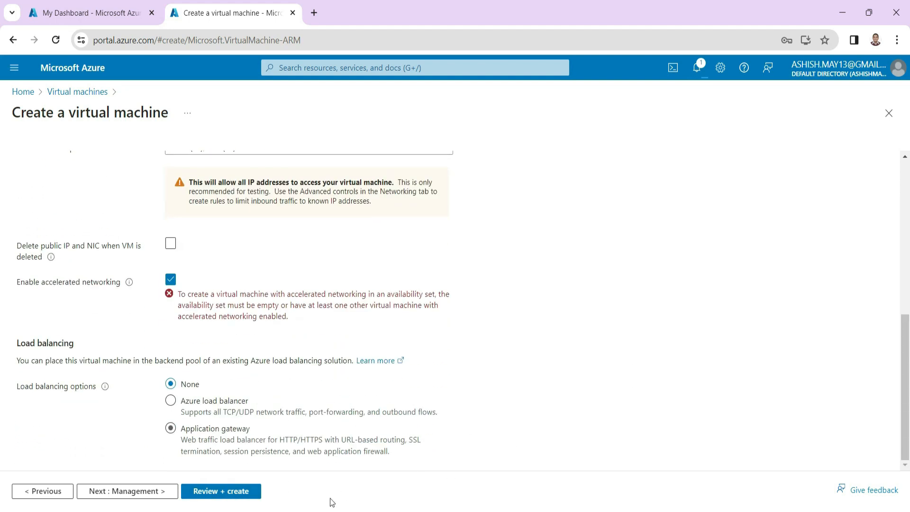
{"action": "left_click", "coordinate": [223, 491]}
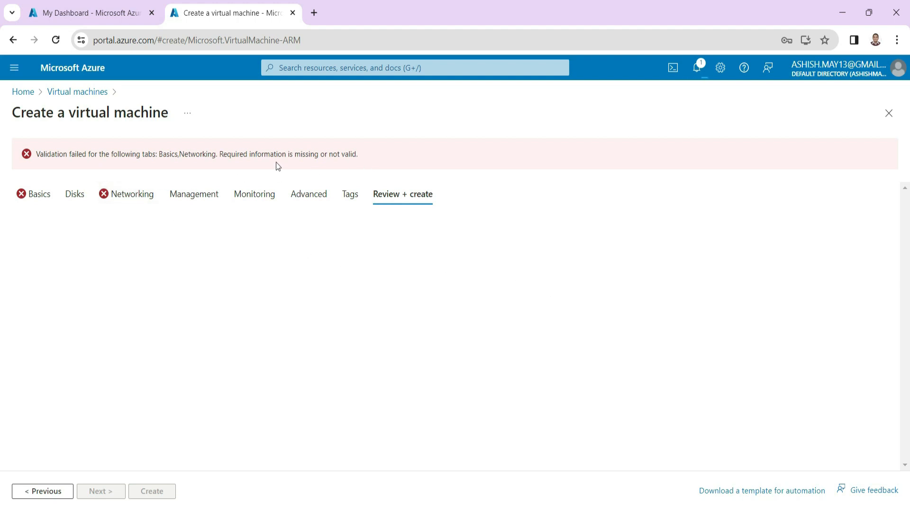
Check the third virtual machine's basic settings, from project details to inbound port rules, for the cause of the validation error
{"action": "left_click", "coordinate": [35, 196]}
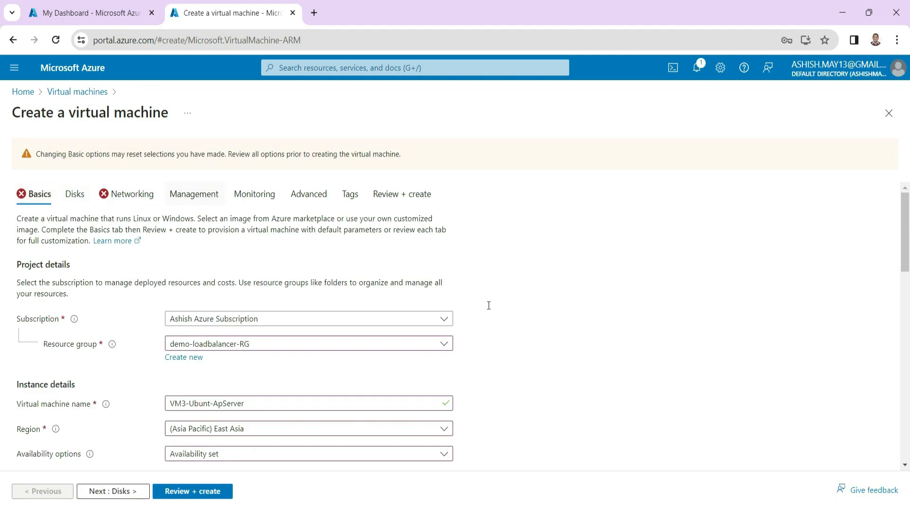
{"action": "scroll", "coordinate": [338, 286], "scroll_direction": "down", "scroll_amount": 2}
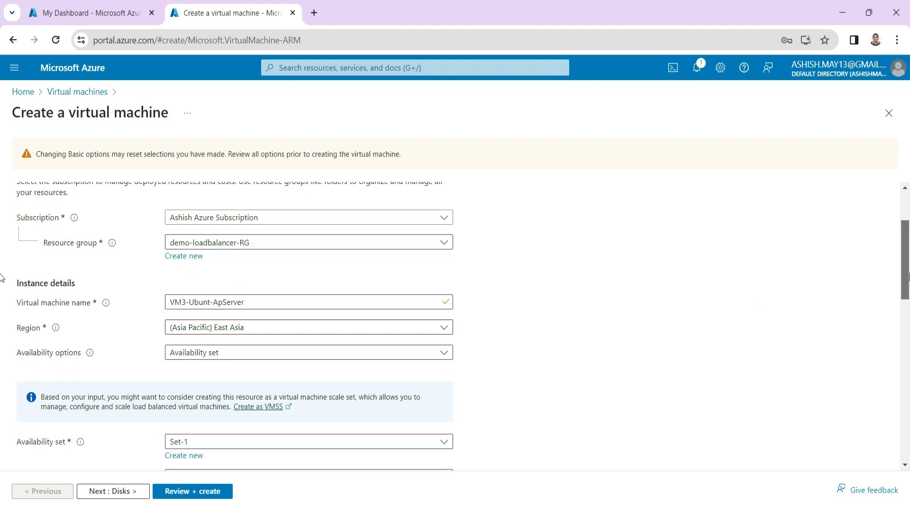
{"action": "scroll", "coordinate": [2, 280], "scroll_direction": "down", "scroll_amount": 2}
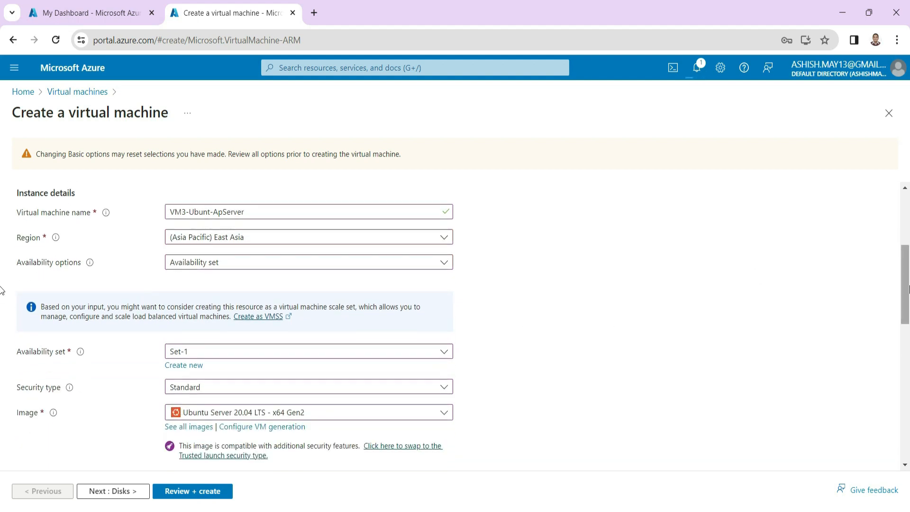
{"action": "scroll", "coordinate": [2, 290], "scroll_direction": "down", "scroll_amount": 4}
{"action": "left_click_drag", "start_coordinate": [907, 335], "coordinate": [907, 376]}
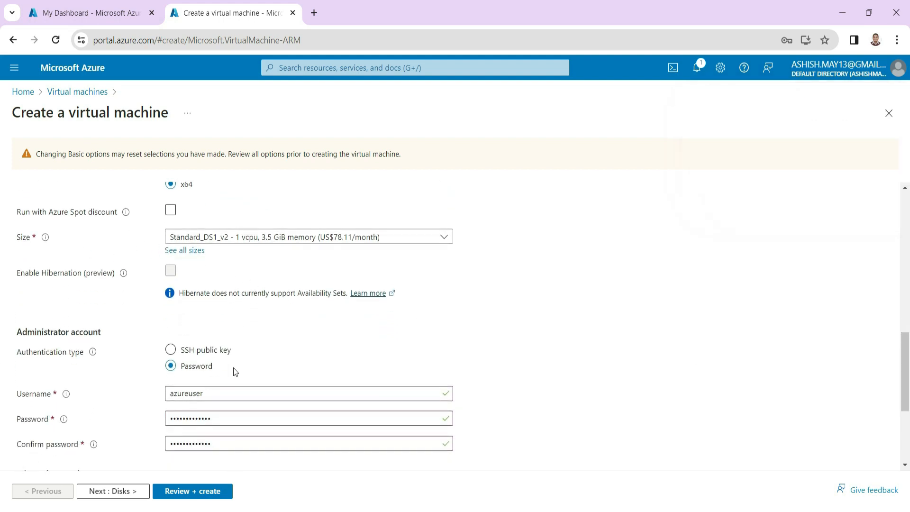
{"action": "left_click_drag", "start_coordinate": [906, 369], "coordinate": [907, 419]}
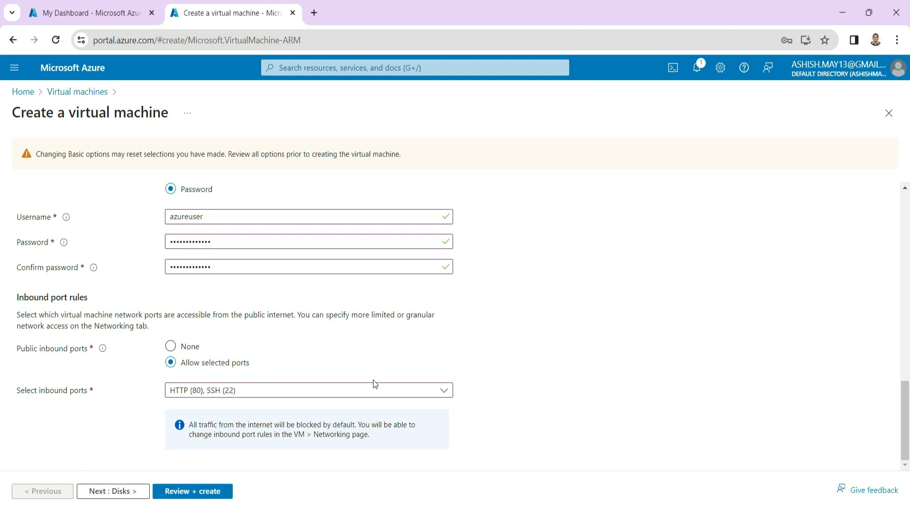
{"action": "left_click", "coordinate": [124, 496]}
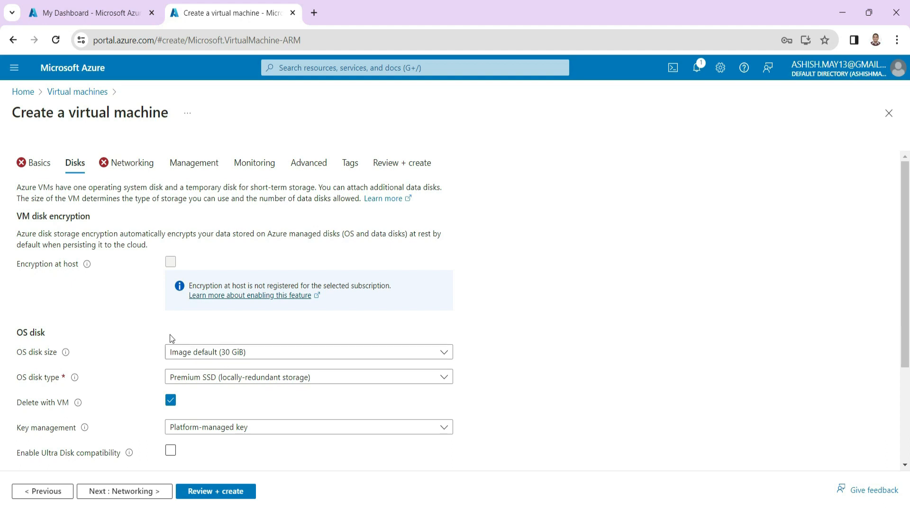
Disable accelerated networking for the third virtual machine, then validate the configuration and create the machine
{"action": "left_click", "coordinate": [131, 163]}
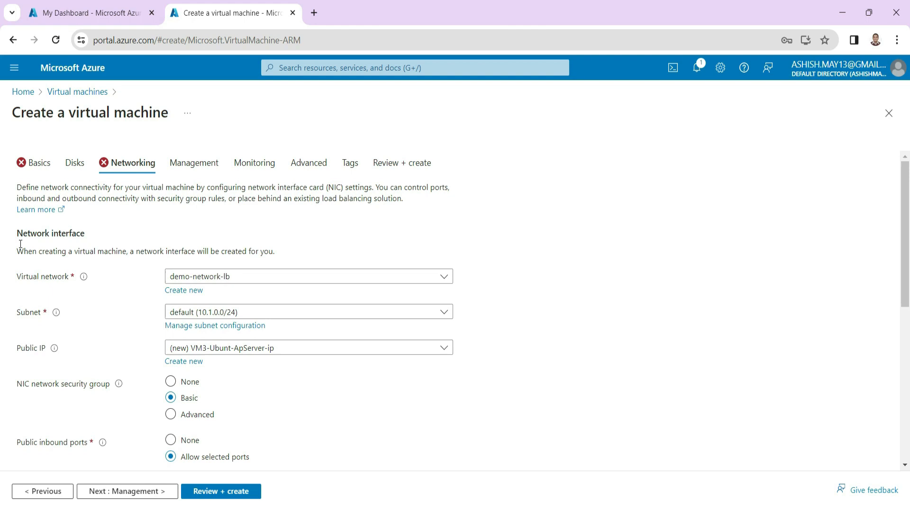
{"action": "left_click_drag", "start_coordinate": [908, 241], "coordinate": [909, 380]}
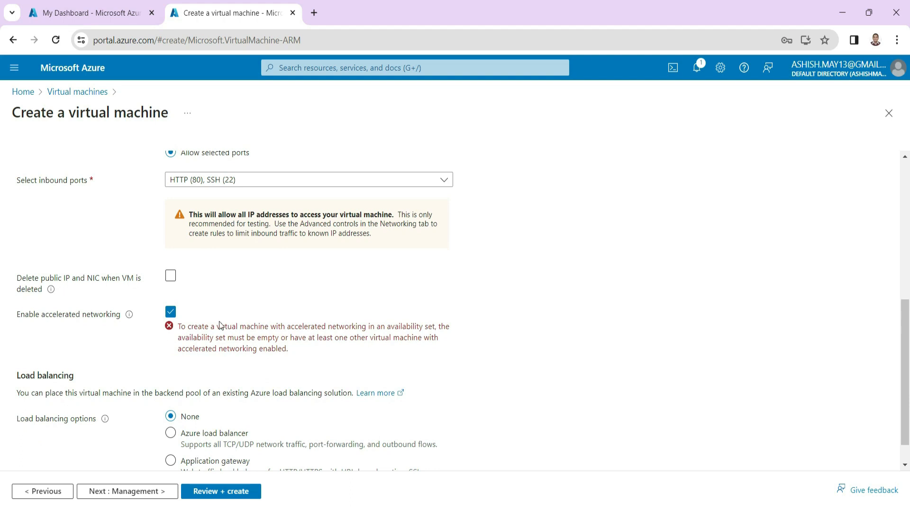
{"action": "left_click", "coordinate": [171, 314]}
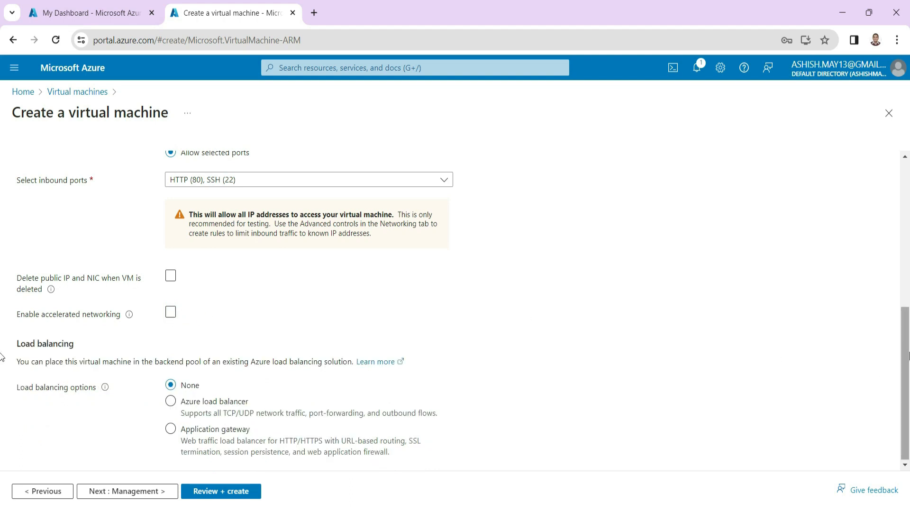
{"action": "left_click_drag", "start_coordinate": [908, 354], "coordinate": [909, 372]}
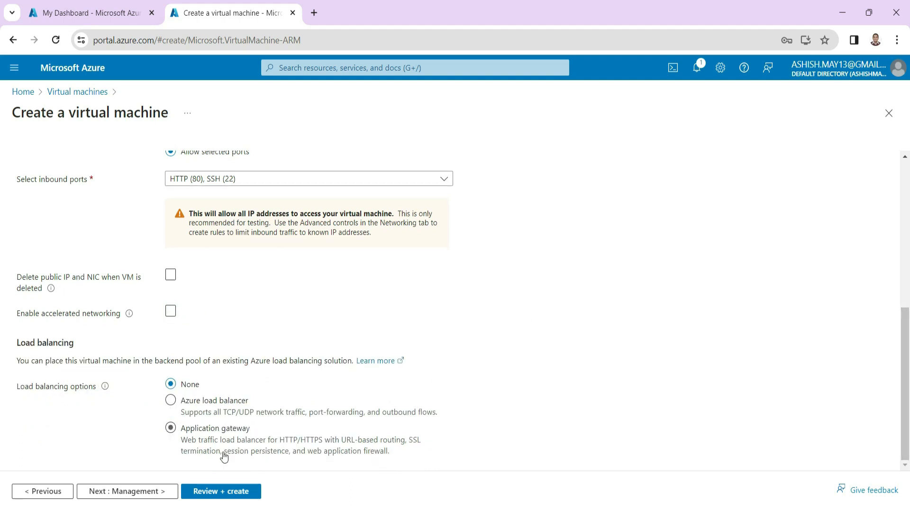
{"action": "left_click", "coordinate": [240, 491]}
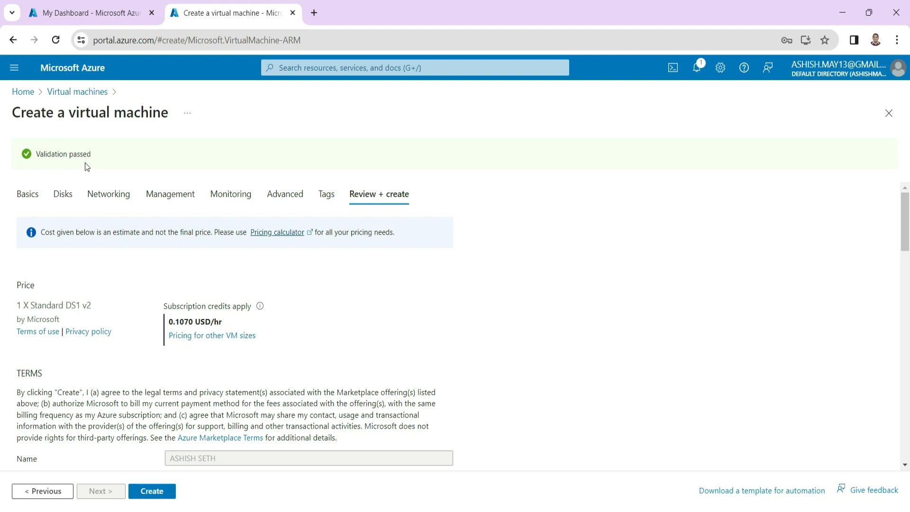
{"action": "left_click", "coordinate": [153, 492]}
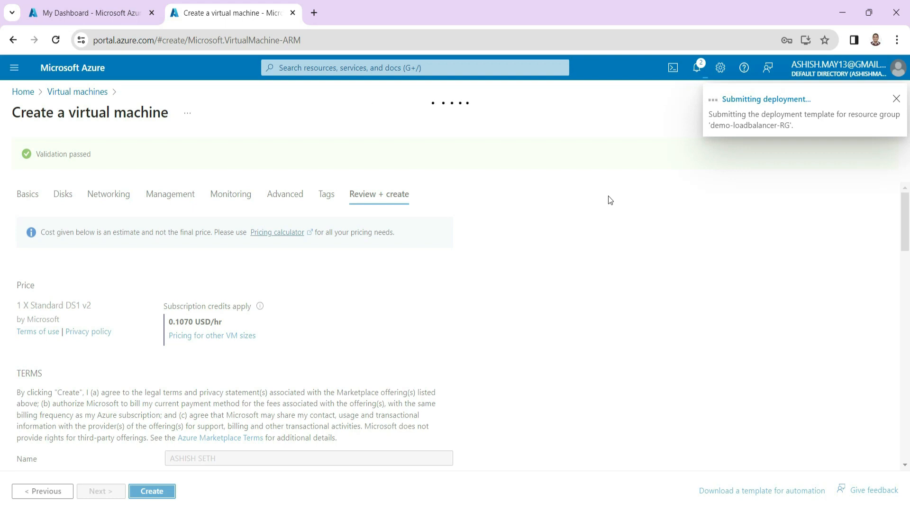
Open the Load balancers service and start creating a new load balancer
{"action": "left_click", "coordinate": [311, 69]}
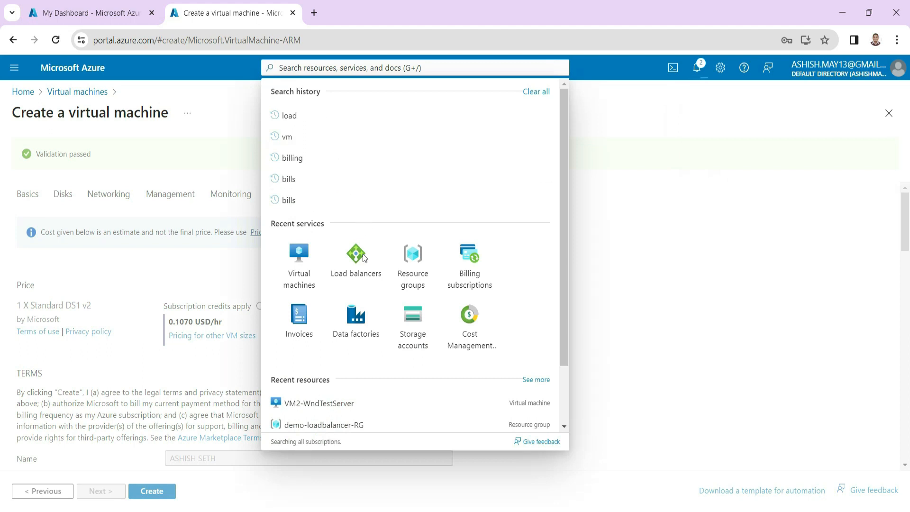
{"action": "left_click", "coordinate": [299, 260]}
{"action": "left_click", "coordinate": [317, 62]}
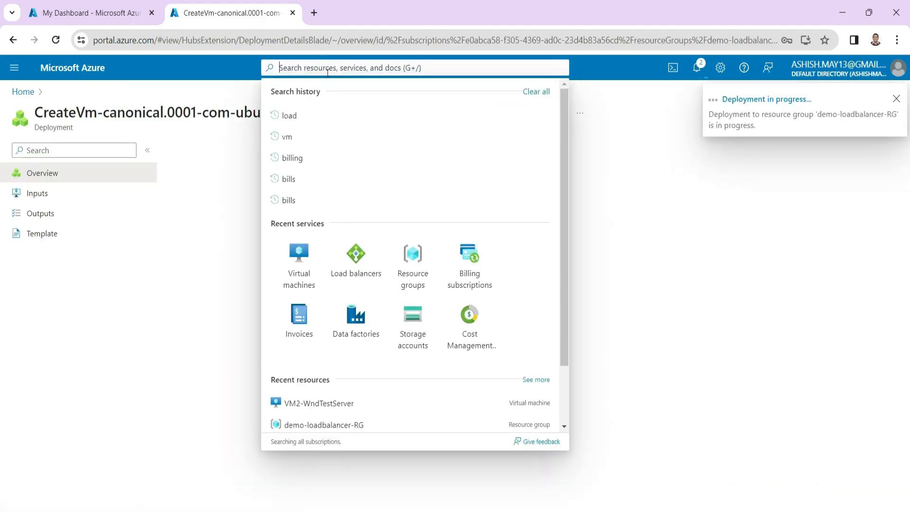
{"action": "left_click", "coordinate": [367, 267]}
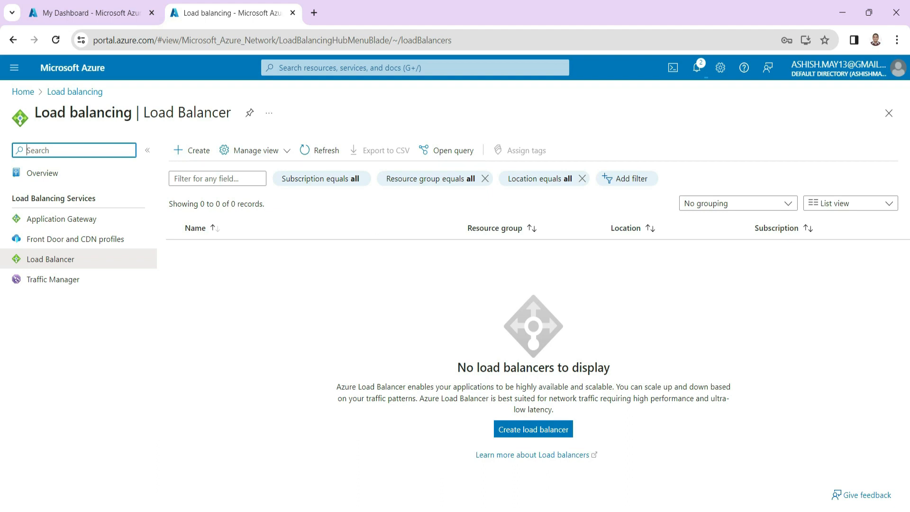
{"action": "left_click", "coordinate": [532, 429]}
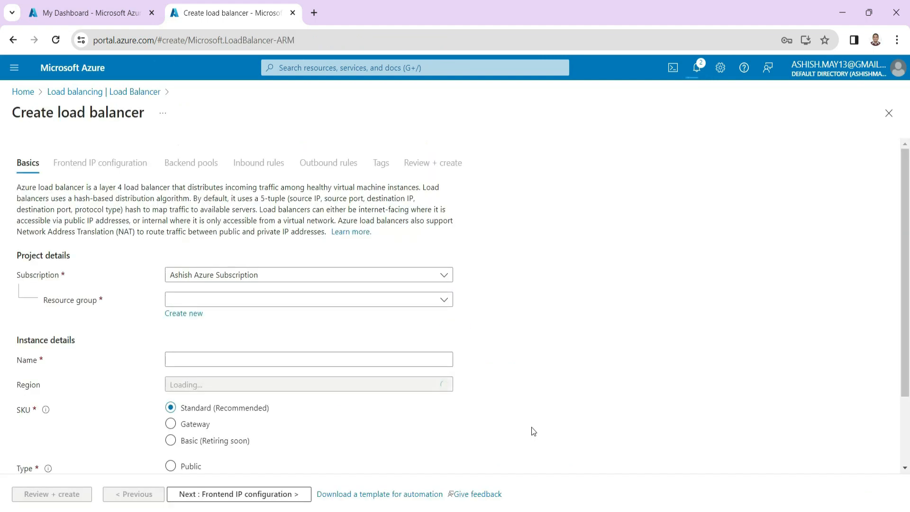
Assign the load balancer to resource group demo-loadbalancer-RG and name it demo-internal-lb
{"action": "left_click_drag", "start_coordinate": [903, 231], "coordinate": [905, 264]}
{"action": "left_click", "coordinate": [442, 263]}
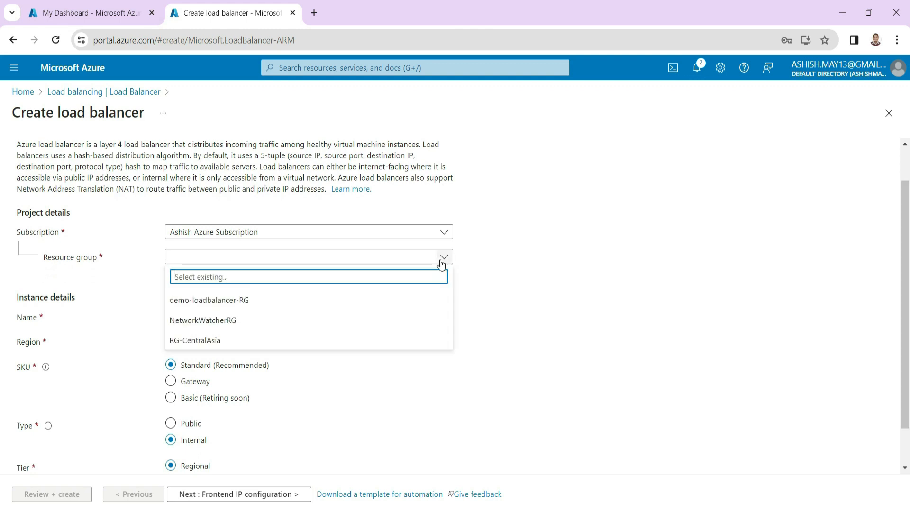
{"action": "left_click", "coordinate": [231, 305]}
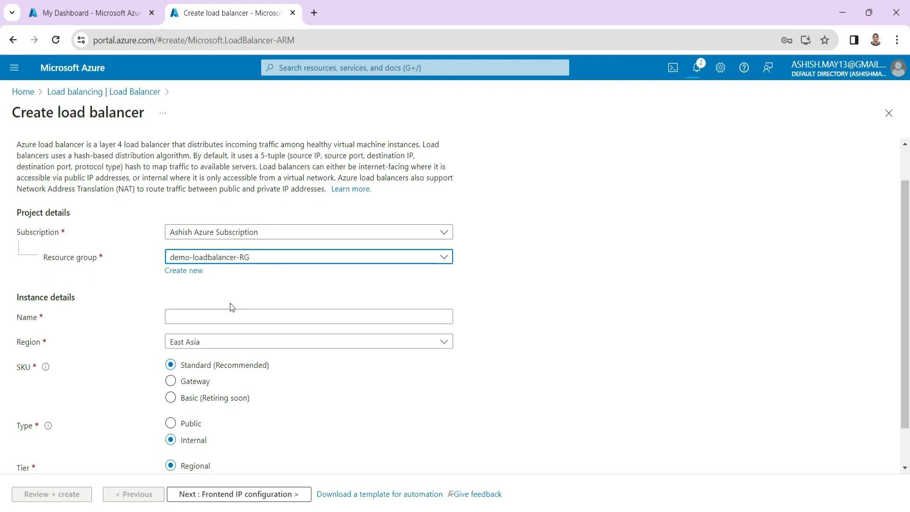
{"action": "left_click", "coordinate": [235, 319]}
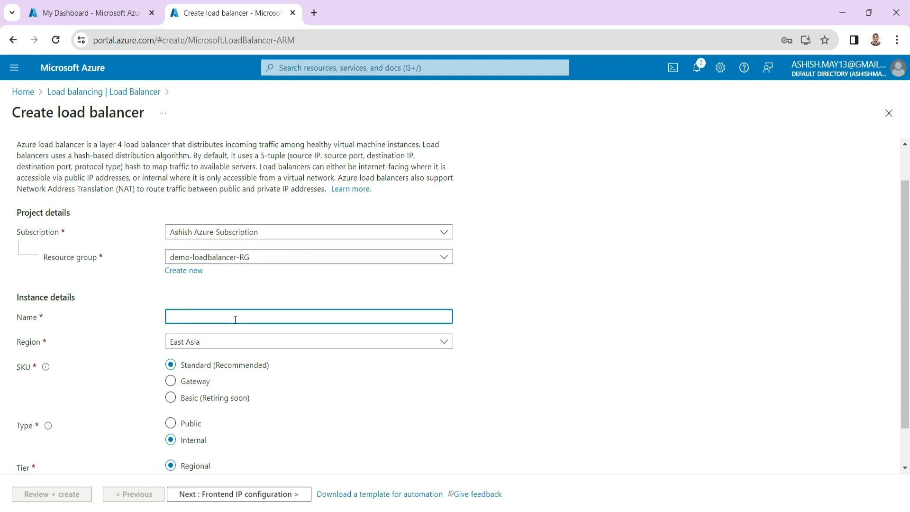
{"action": "type", "text": "demo-int"}
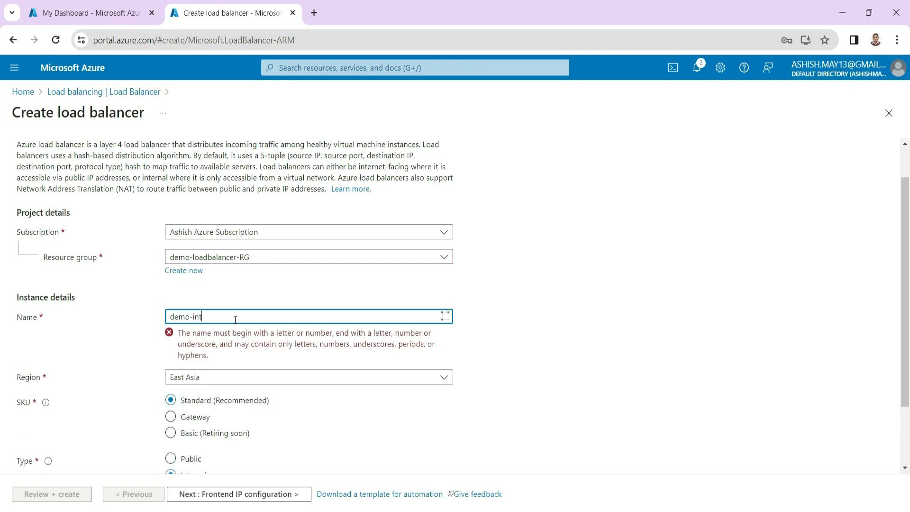
{"action": "type", "text": "ernal"}
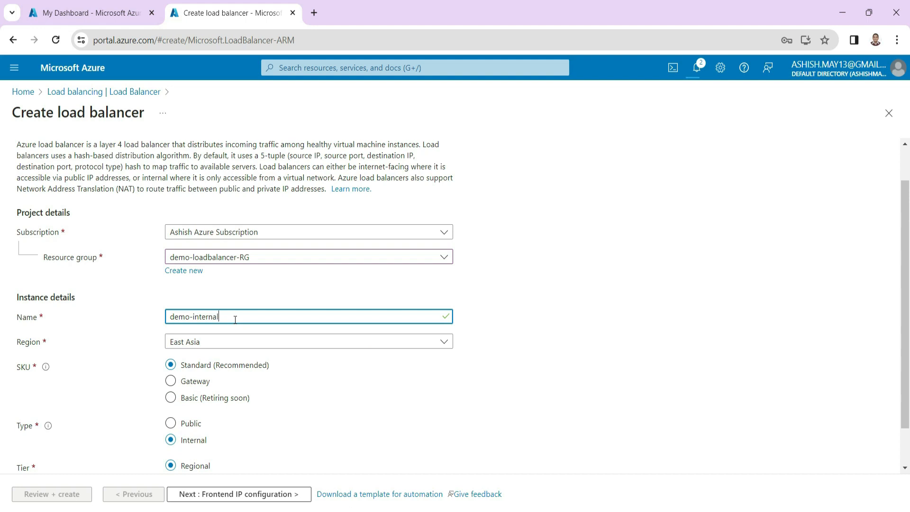
{"action": "type", "text": "-lb"}
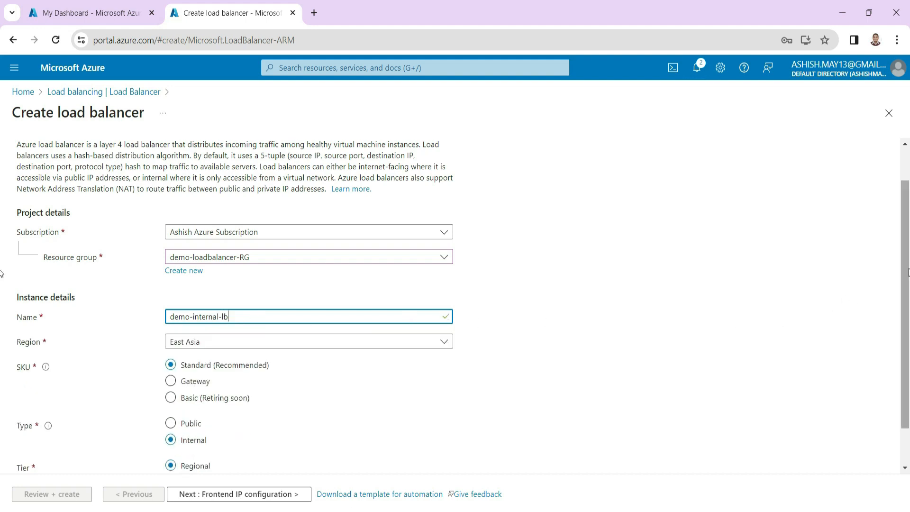
{"action": "scroll", "coordinate": [891, 285], "scroll_direction": "down", "scroll_amount": 1}
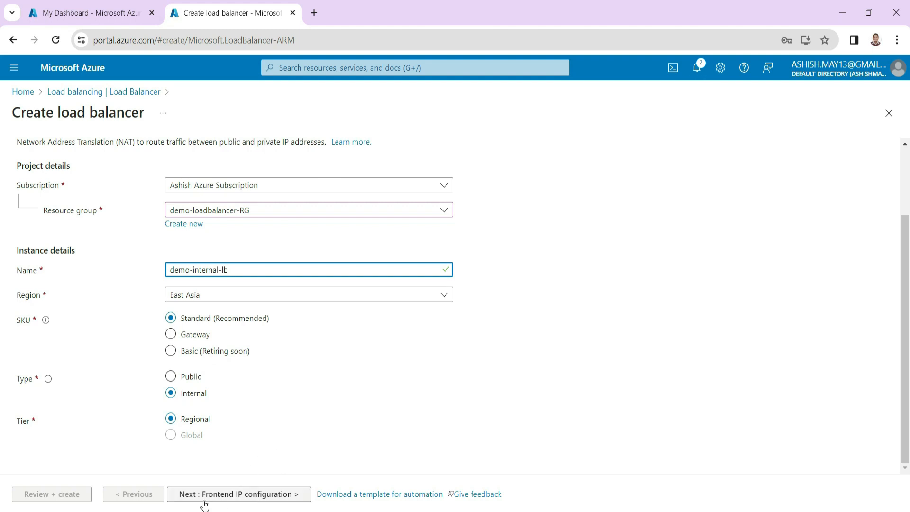
Start a new frontend IP configuration for the load balancer and name it demo-lb-frontend
{"action": "left_click", "coordinate": [231, 497]}
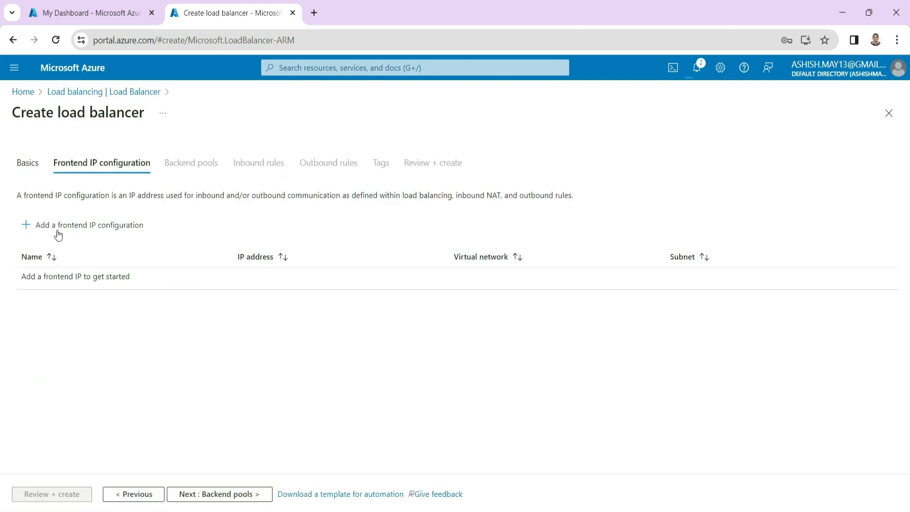
{"action": "left_click", "coordinate": [78, 228]}
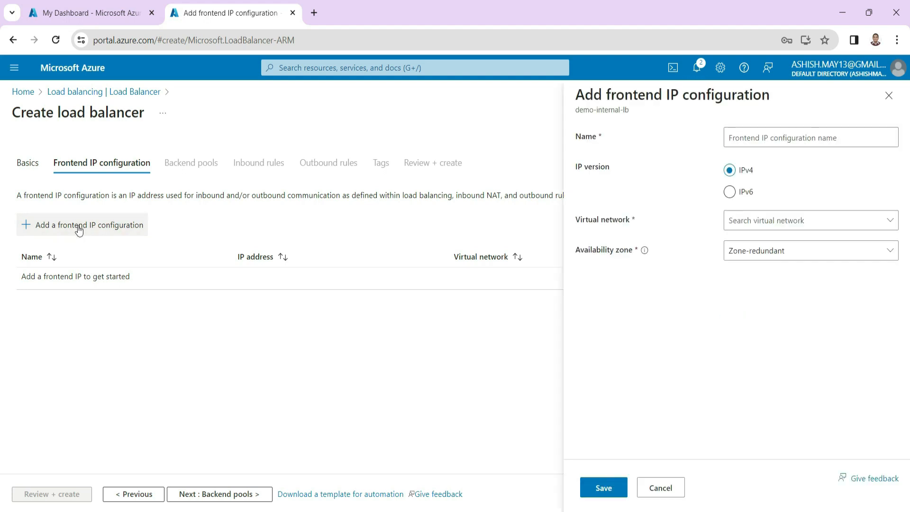
{"action": "left_click", "coordinate": [737, 137]}
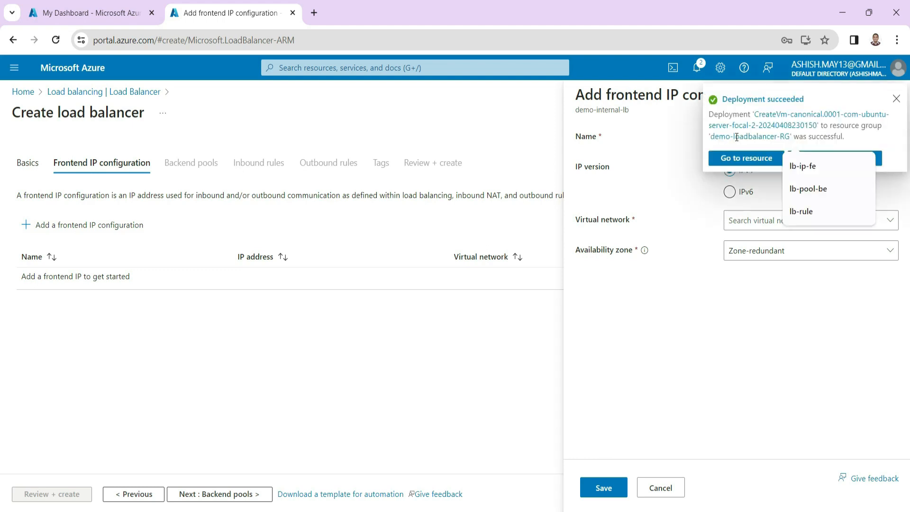
{"action": "type", "text": "de"}
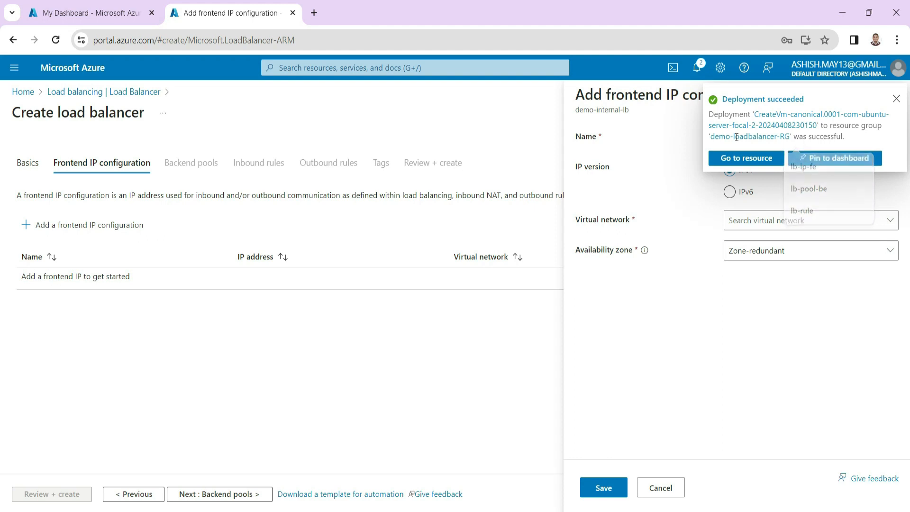
{"action": "type", "text": "m"}
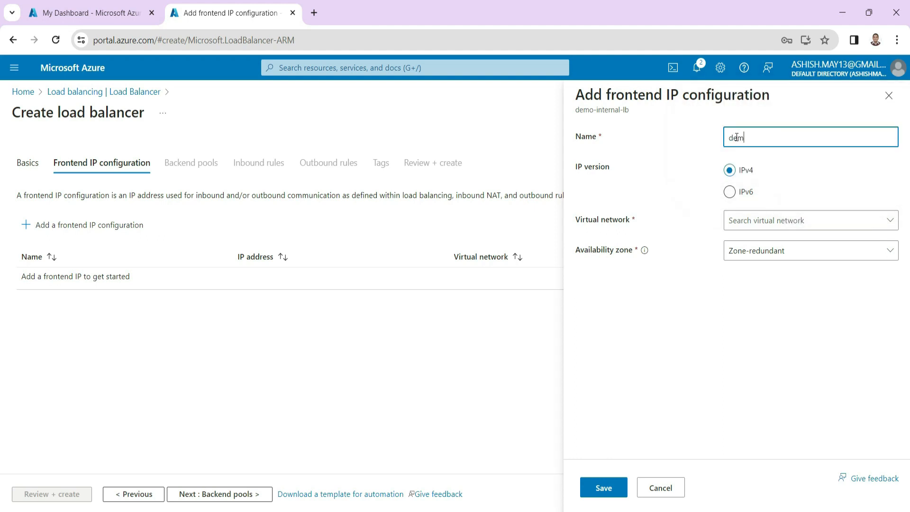
{"action": "type", "text": "o-"}
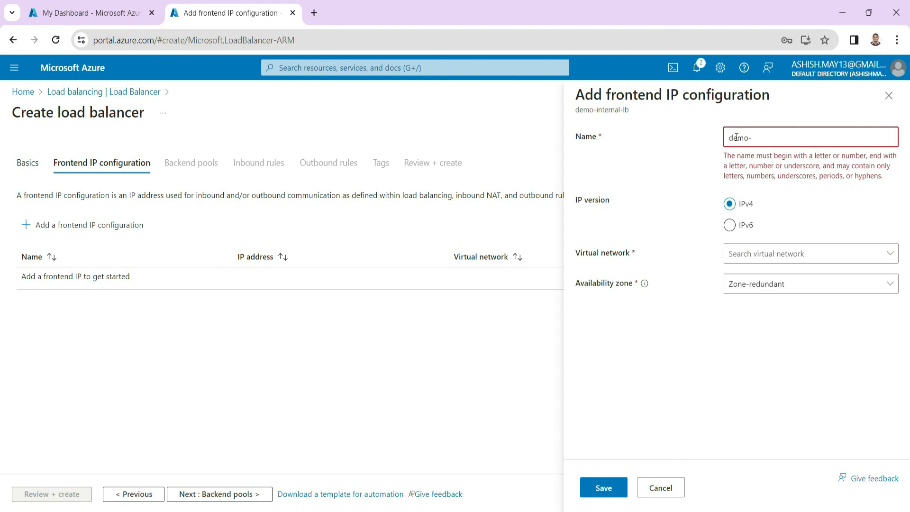
{"action": "type", "text": "In"}
{"action": "type", "text": "-"}
{"action": "key", "text": "BackSpace"}
{"action": "type", "text": "b-fr"}
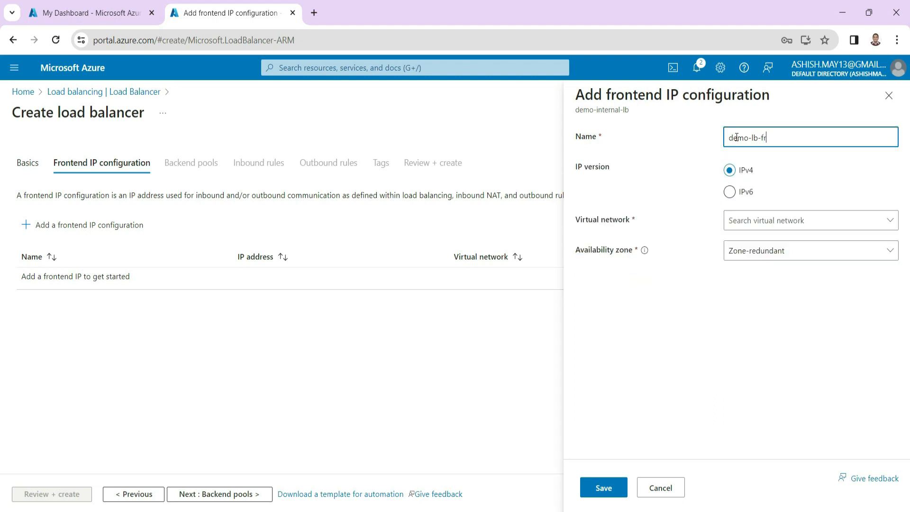
{"action": "type", "text": "ontend"}
Place the frontend IP in virtual network demo-network-lb on the default subnet, keep it zone-redundant, and save the configuration
{"action": "left_click", "coordinate": [753, 227]}
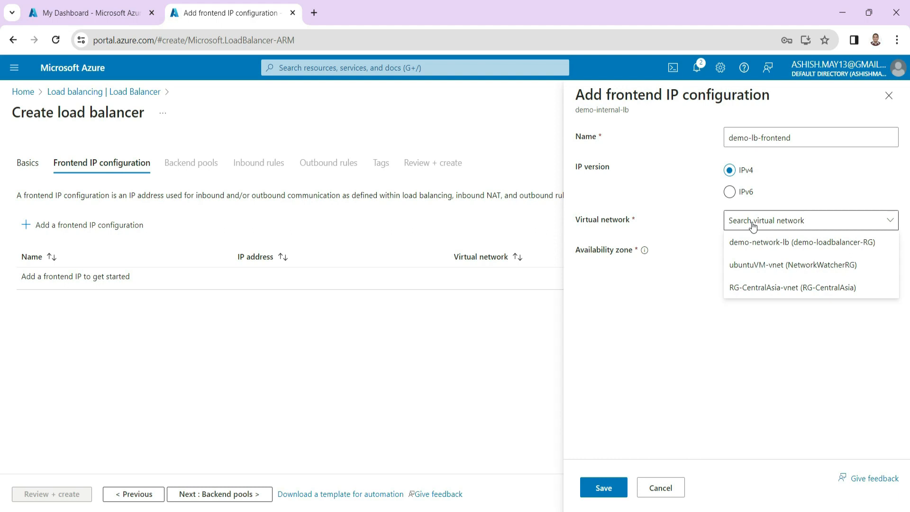
{"action": "left_click", "coordinate": [677, 189]}
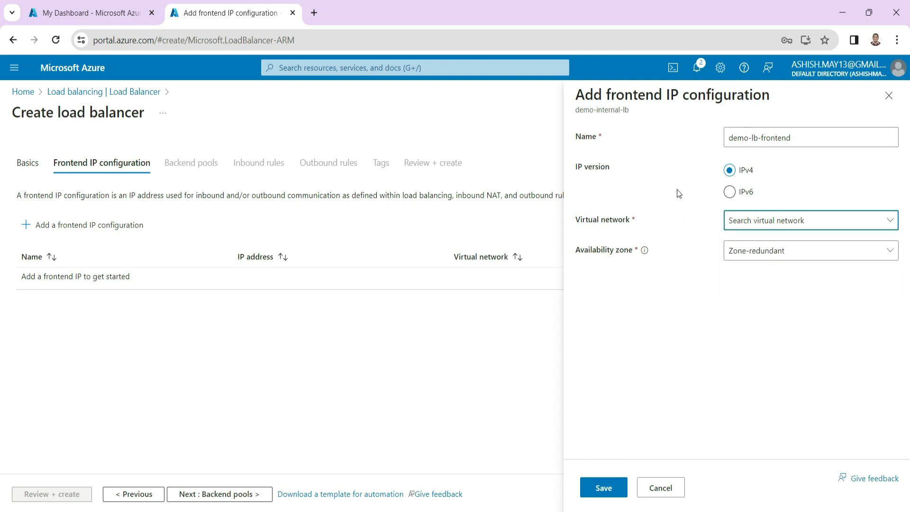
{"action": "left_click", "coordinate": [779, 224]}
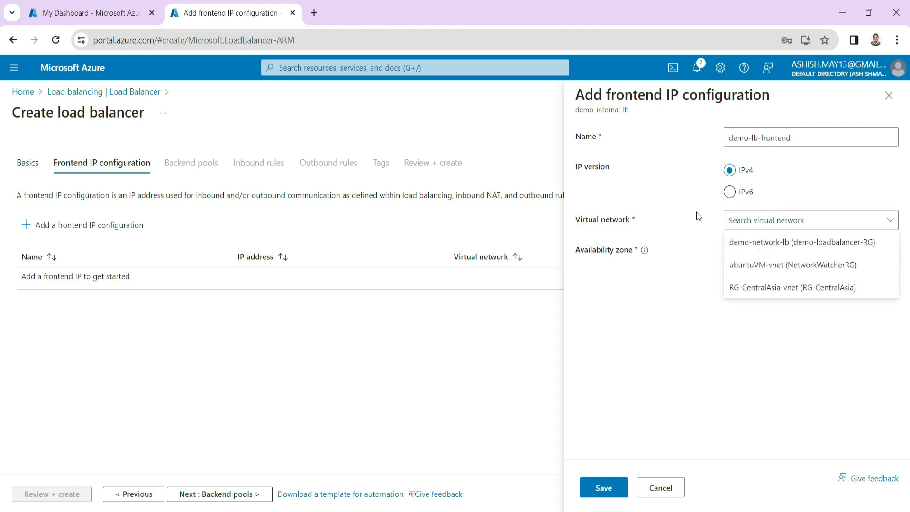
{"action": "left_click", "coordinate": [760, 242]}
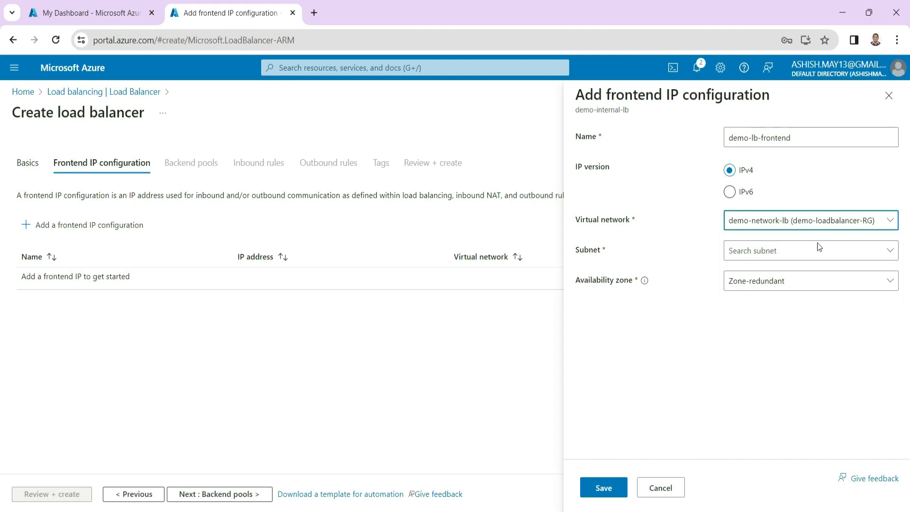
{"action": "left_click", "coordinate": [756, 256]}
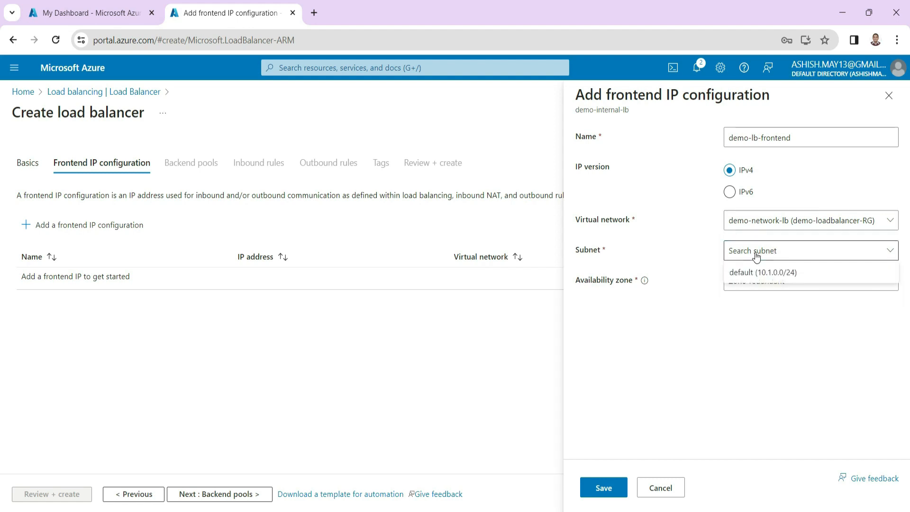
{"action": "left_click", "coordinate": [760, 270]}
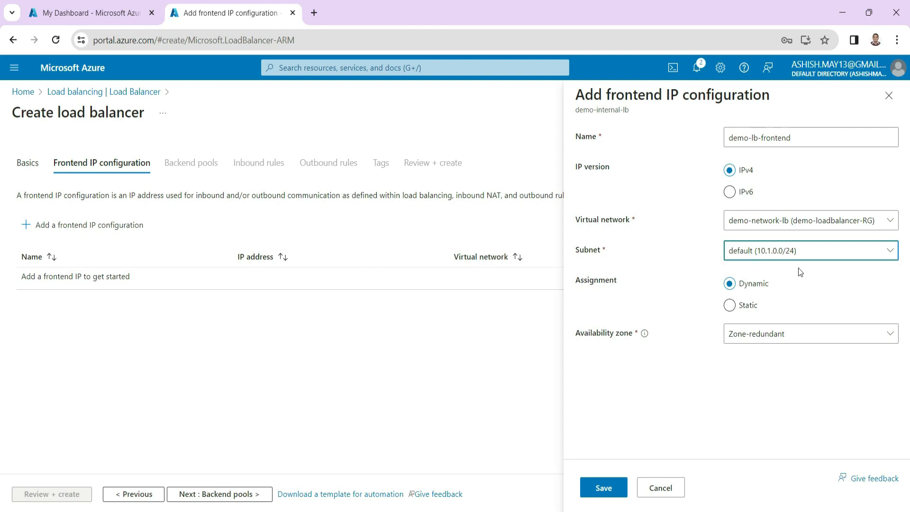
{"action": "left_click", "coordinate": [816, 334]}
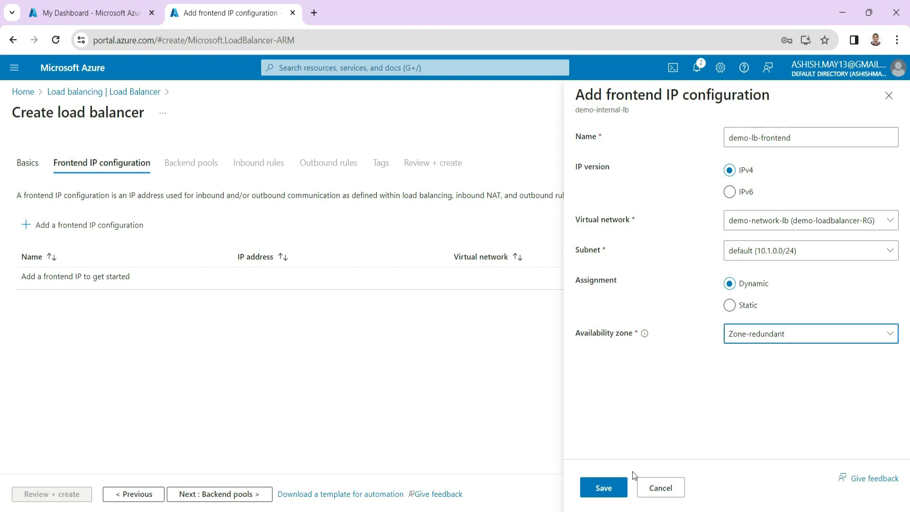
{"action": "left_click", "coordinate": [606, 493]}
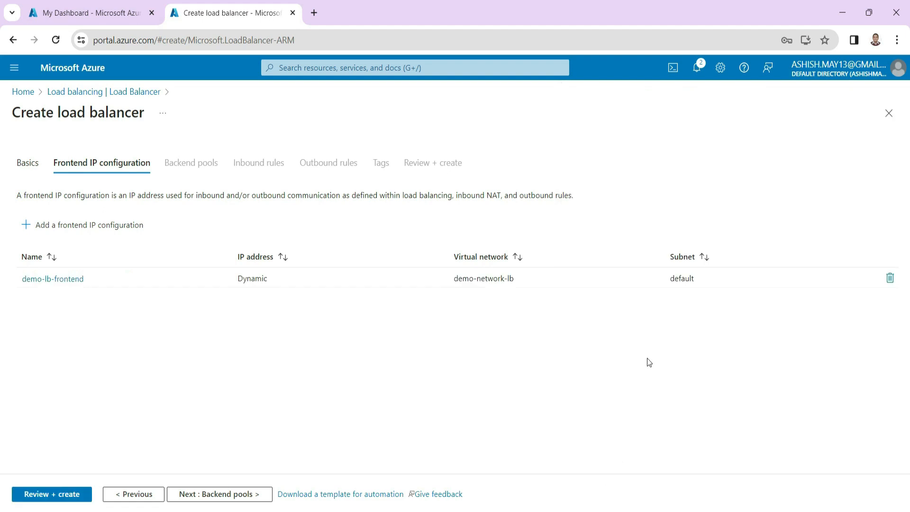
Start a new backend pool for the load balancer and name it demo-lb-backendpool
{"action": "left_click", "coordinate": [224, 498]}
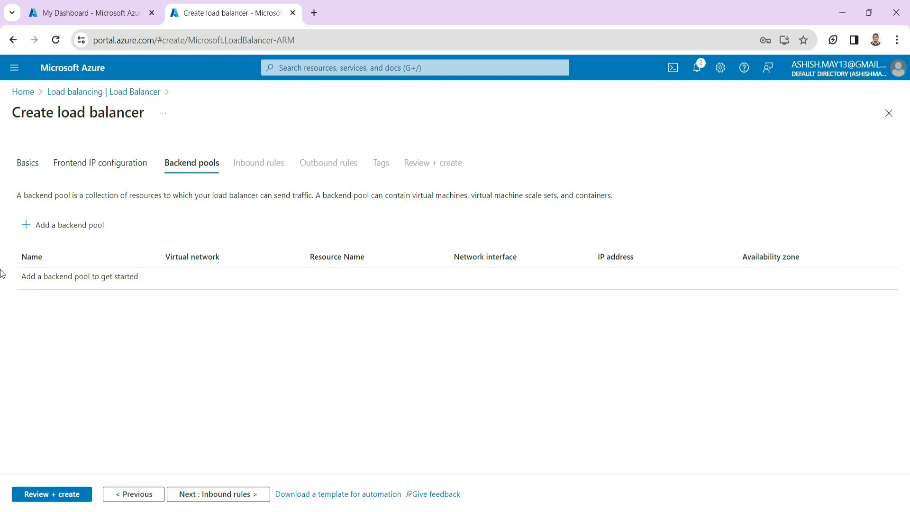
{"action": "left_click", "coordinate": [27, 224]}
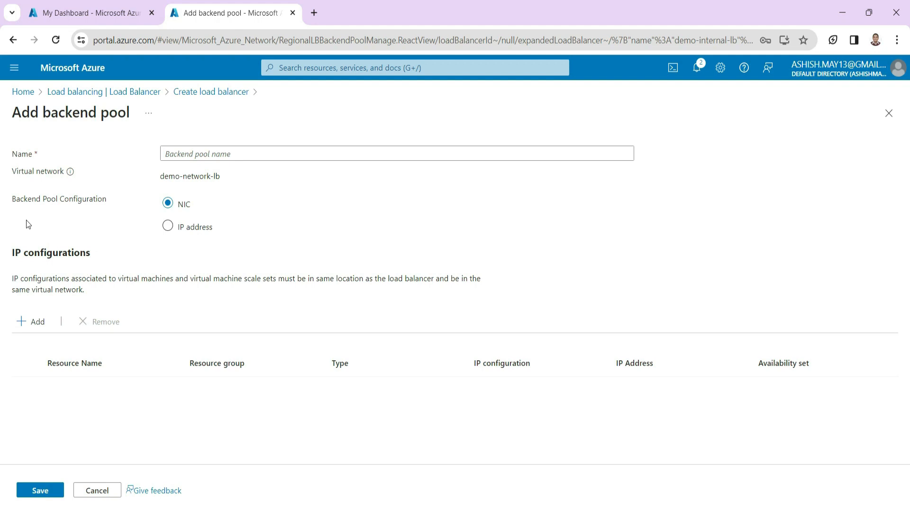
{"action": "left_click", "coordinate": [172, 153]}
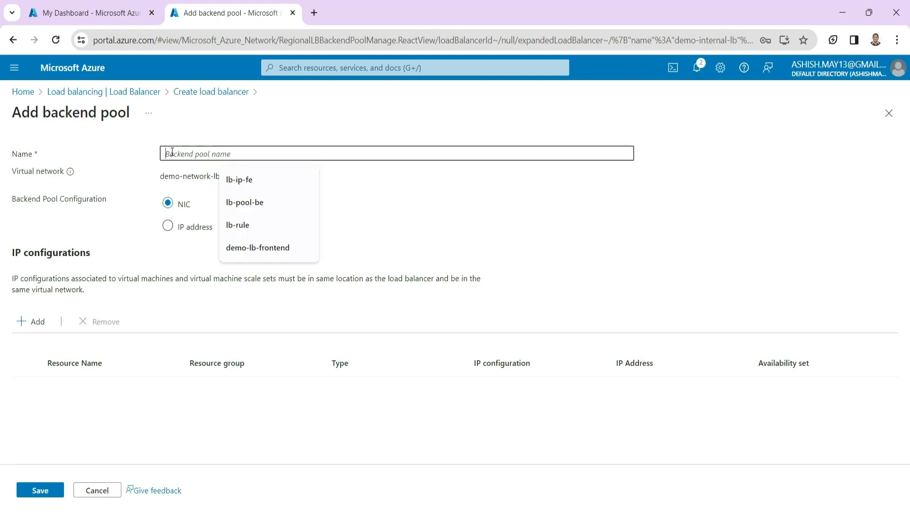
{"action": "type", "text": "de"}
{"action": "key", "text": "BackSpace"}
{"action": "key", "text": "BackSpace"}
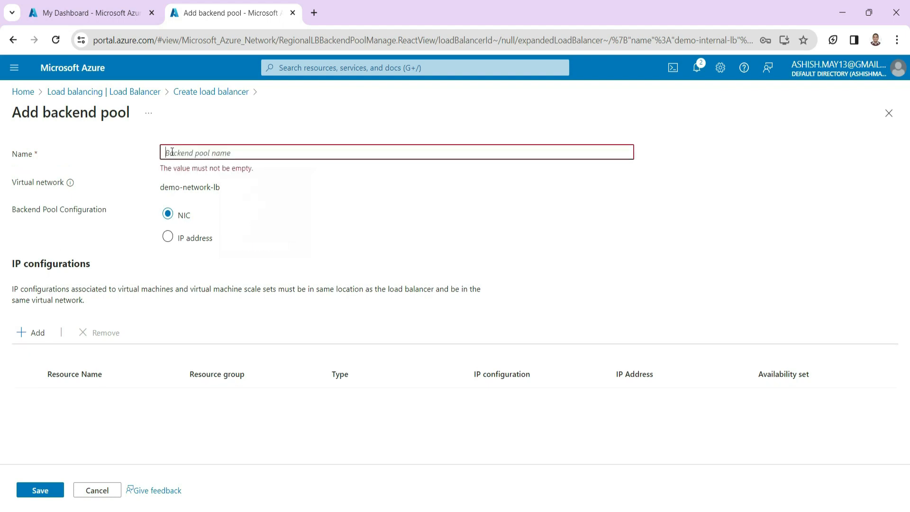
{"action": "type", "text": "demo"}
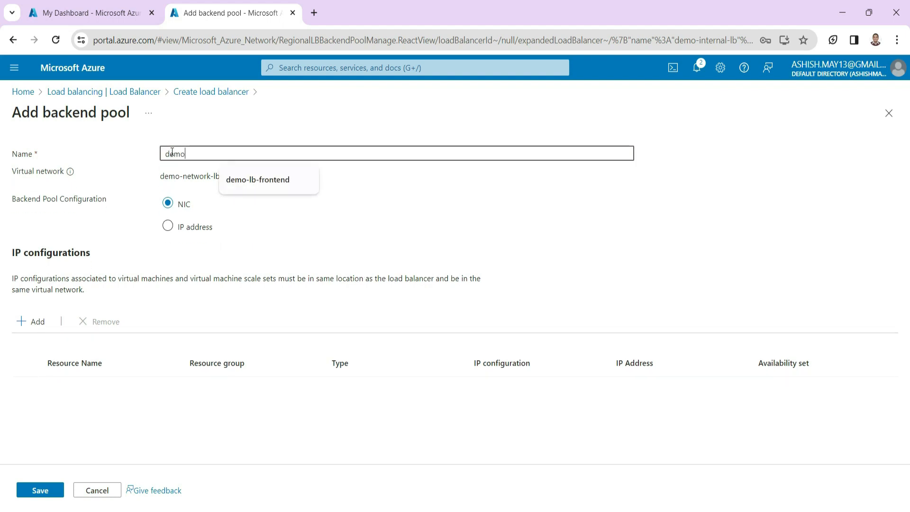
{"action": "type", "text": "-lb-"}
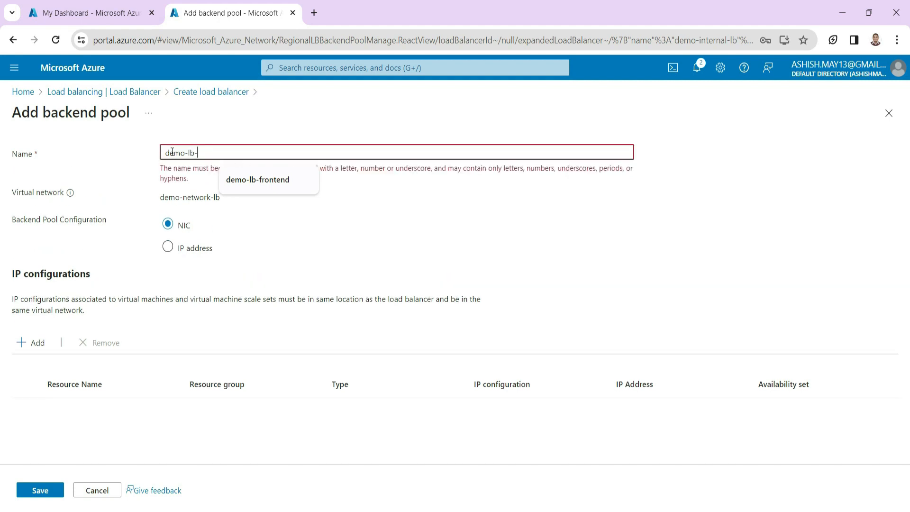
{"action": "type", "text": "backend"}
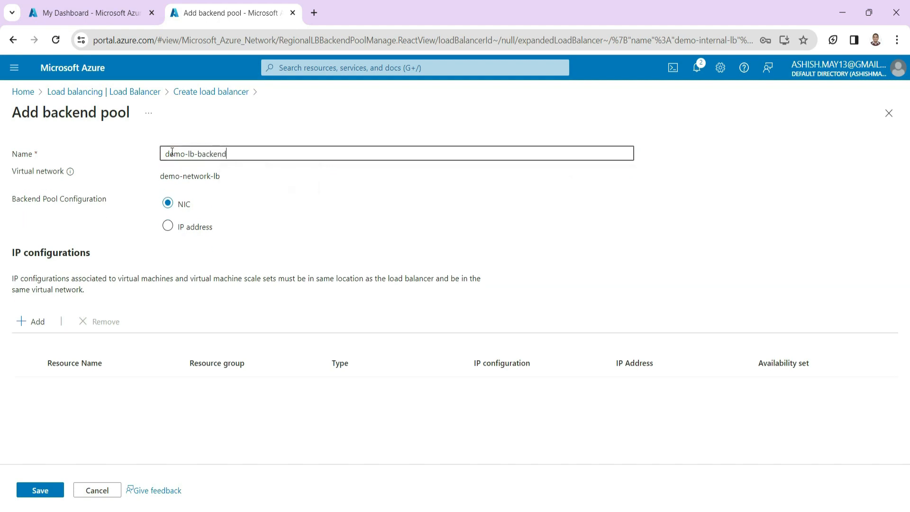
{"action": "type", "text": "pool"}
{"action": "left_click", "coordinate": [266, 187]}
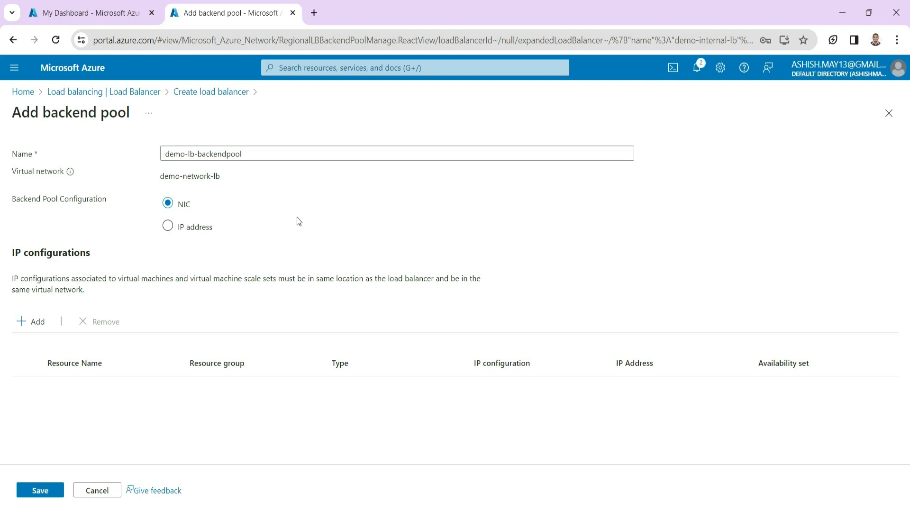
Add the virtual machines VM-1WNDAS and VM3-Ubunt-ApServer to the backend pool and save it
{"action": "left_click", "coordinate": [22, 326]}
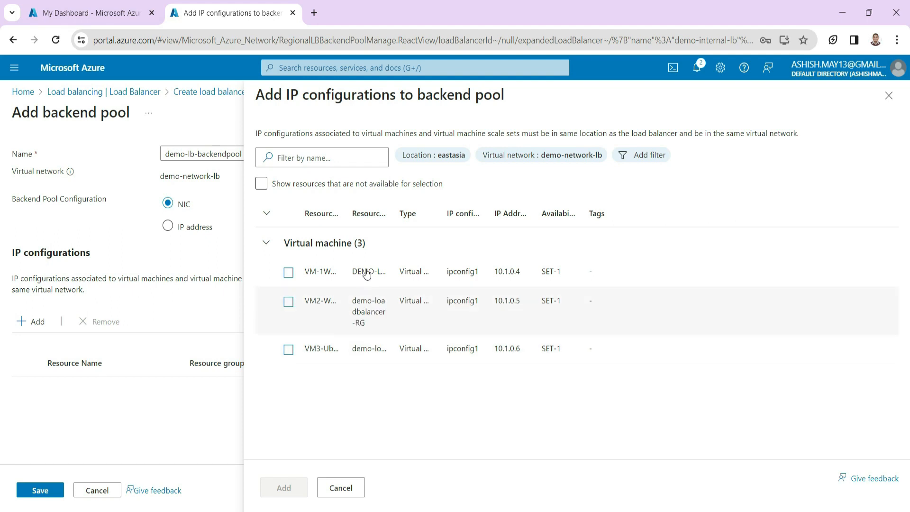
{"action": "left_click_drag", "start_coordinate": [346, 219], "coordinate": [446, 219]}
{"action": "left_click", "coordinate": [389, 275]}
{"action": "left_click", "coordinate": [288, 332]}
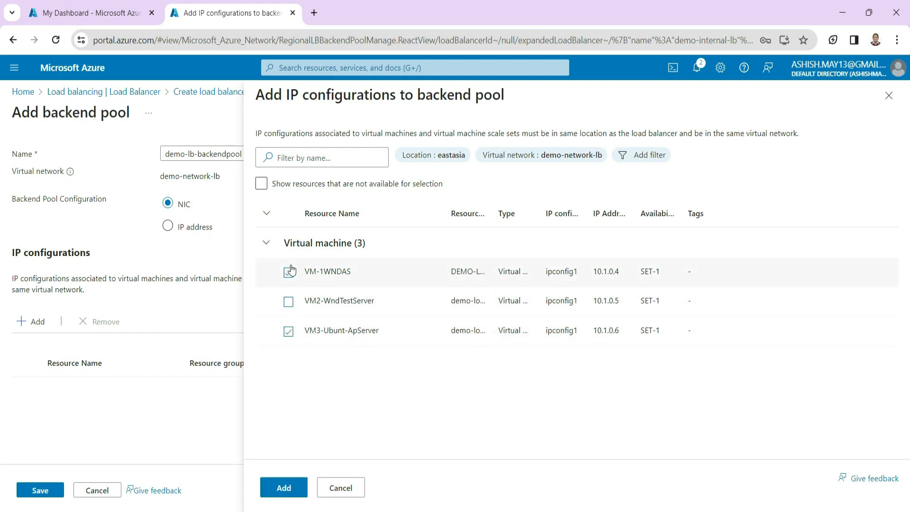
{"action": "left_click", "coordinate": [284, 488]}
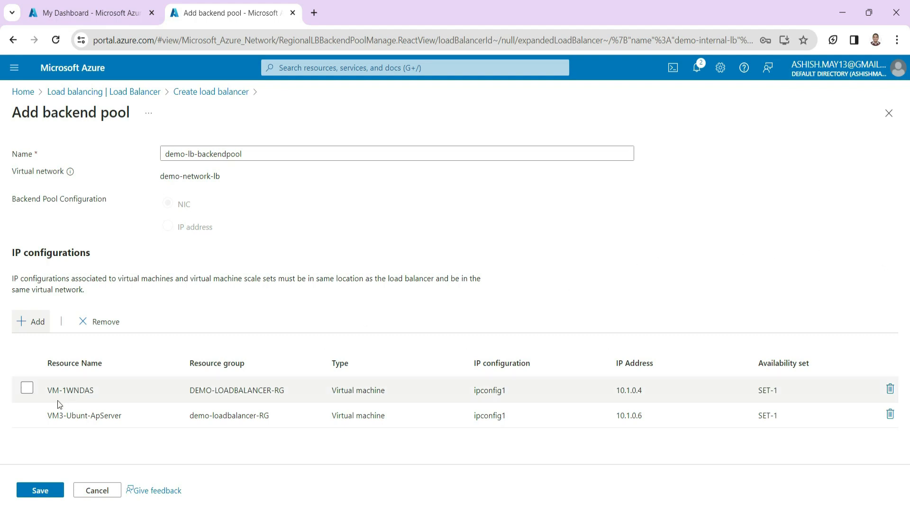
{"action": "left_click", "coordinate": [41, 491]}
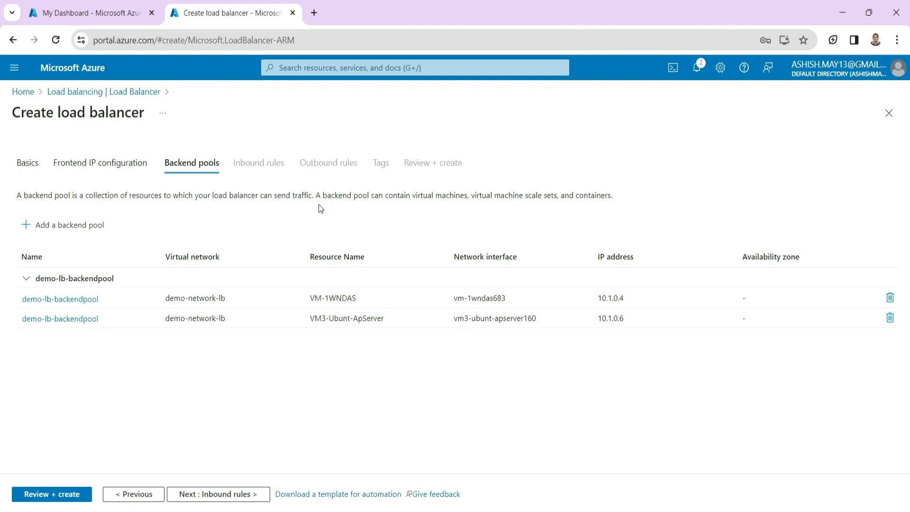
Start a new inbound load balancing rule and name it demo-lb-rule-1
{"action": "left_click", "coordinate": [258, 163]}
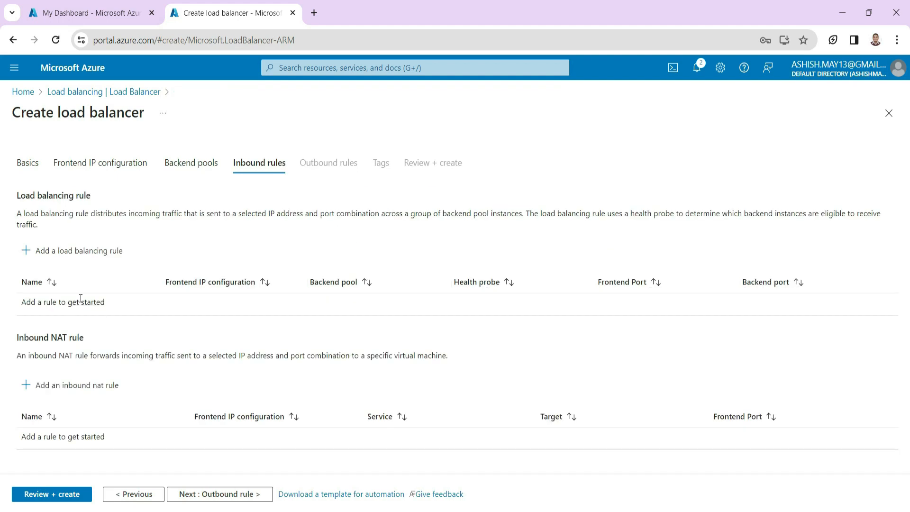
{"action": "left_click", "coordinate": [27, 255]}
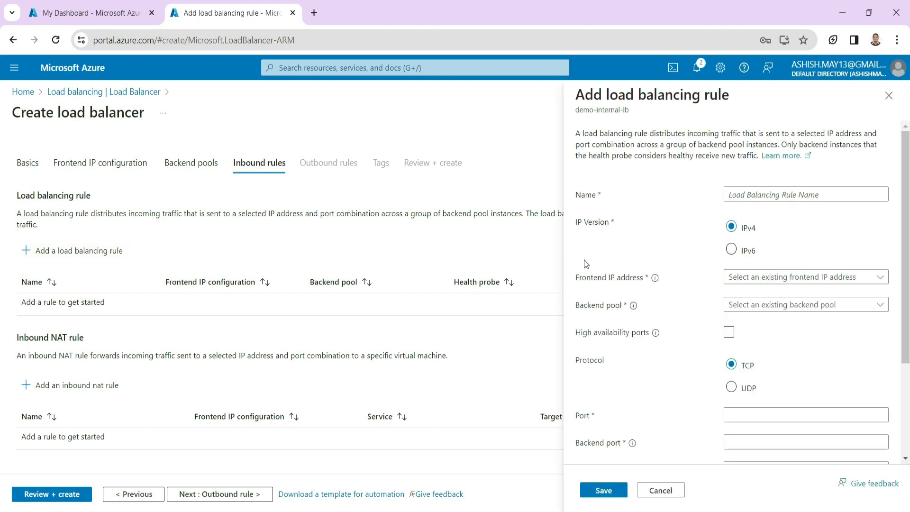
{"action": "left_click", "coordinate": [738, 195]}
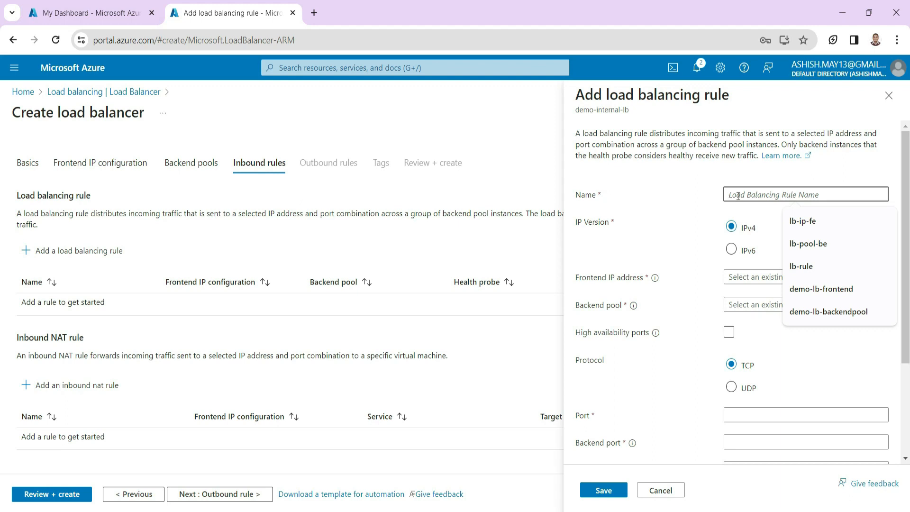
{"action": "type", "text": "demo-lb"}
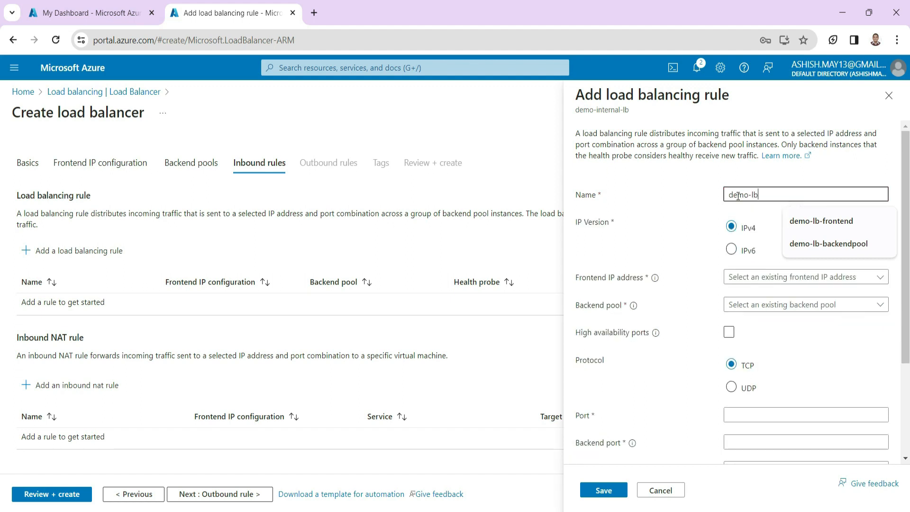
{"action": "type", "text": "-ru"}
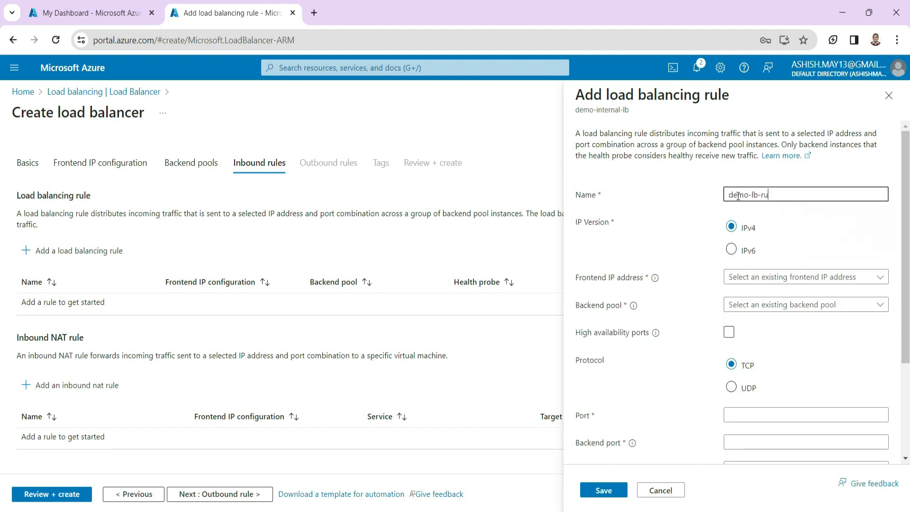
{"action": "type", "text": "le-1"}
Assign frontend IP address demo-lb-frontend and backend pool demo-lb-backendpool to the load balancing rule
{"action": "left_click", "coordinate": [738, 280]}
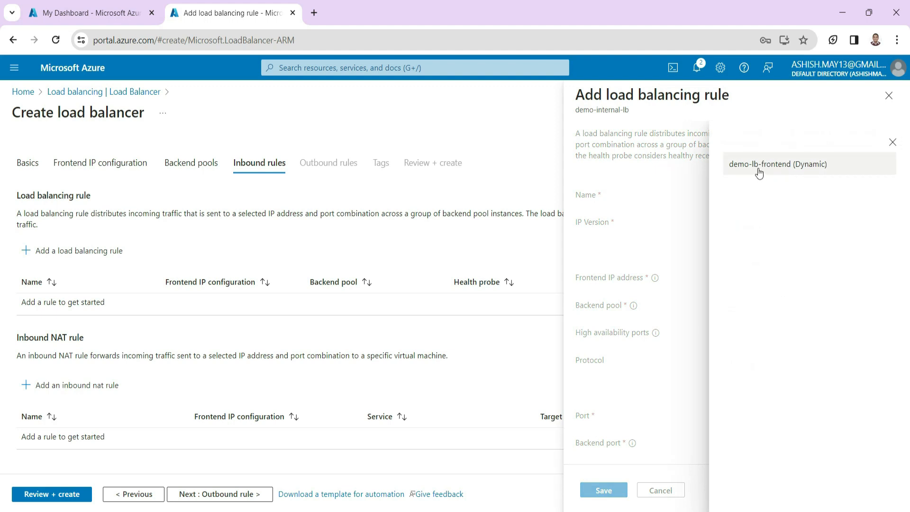
{"action": "left_click", "coordinate": [779, 170]}
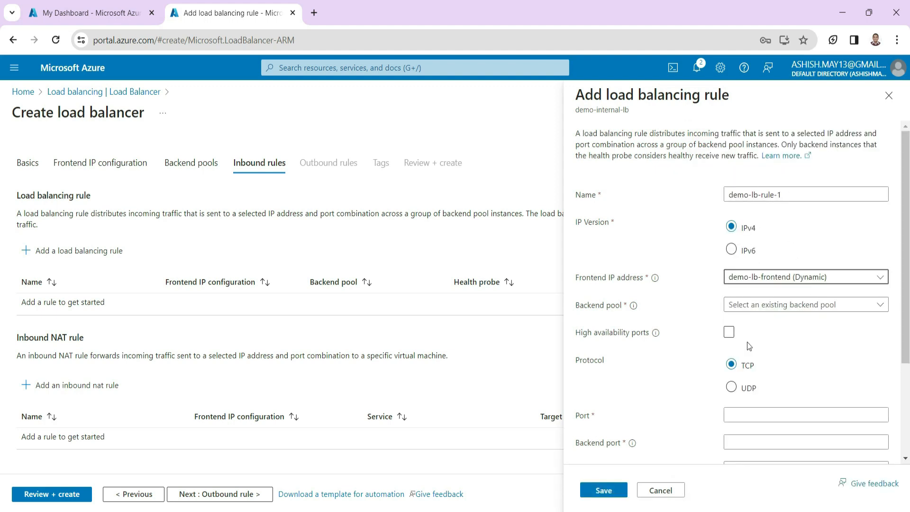
{"action": "left_click", "coordinate": [800, 307]}
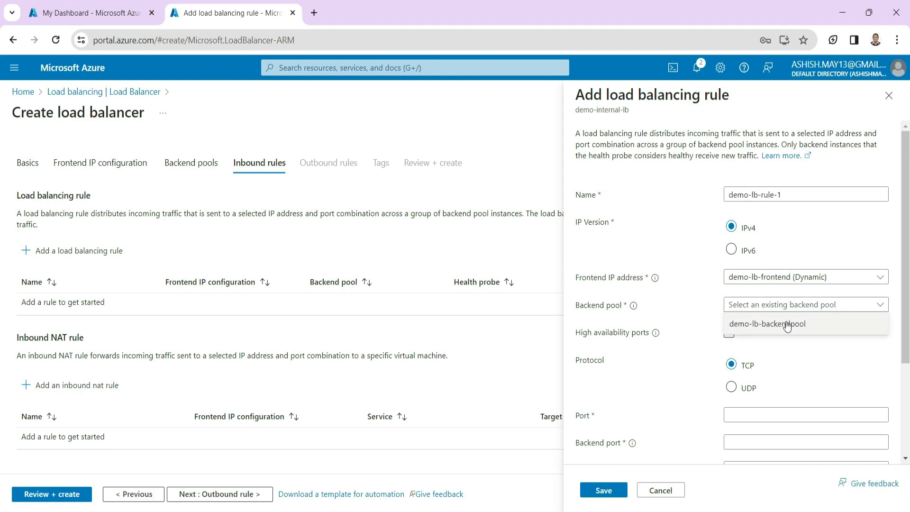
{"action": "left_click", "coordinate": [783, 328]}
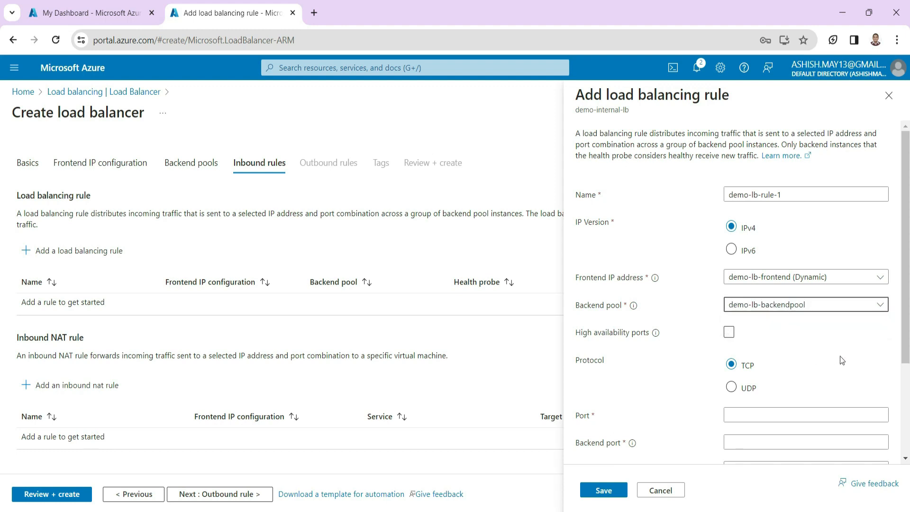
Set both the port and the backend port of the load balancing rule to 80
{"action": "left_click_drag", "start_coordinate": [909, 309], "coordinate": [909, 386]}
{"action": "left_click", "coordinate": [757, 301]}
{"action": "type", "text": "80"}
{"action": "left_click", "coordinate": [745, 325]}
{"action": "type", "text": "80"}
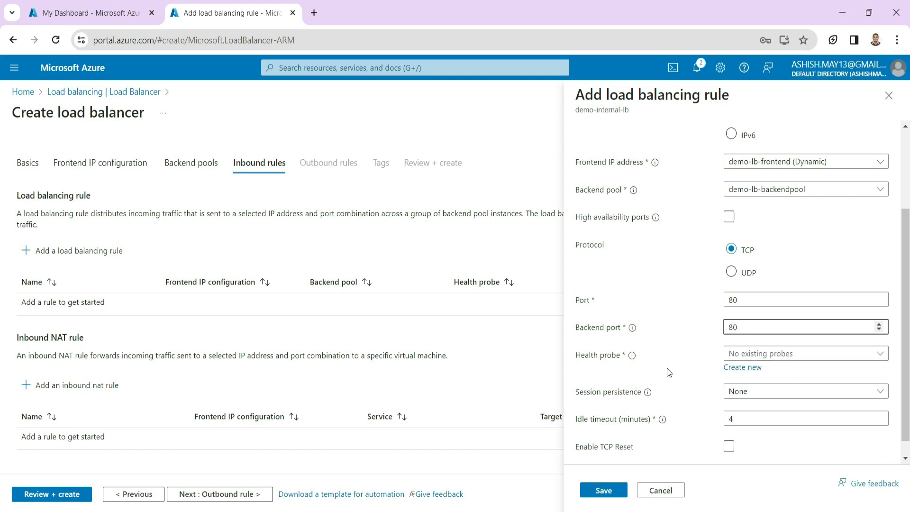
Create a health probe named demo-lb-hb with TCP on port 80 for the rule, and save the load balancing rule
{"action": "left_click", "coordinate": [743, 368]}
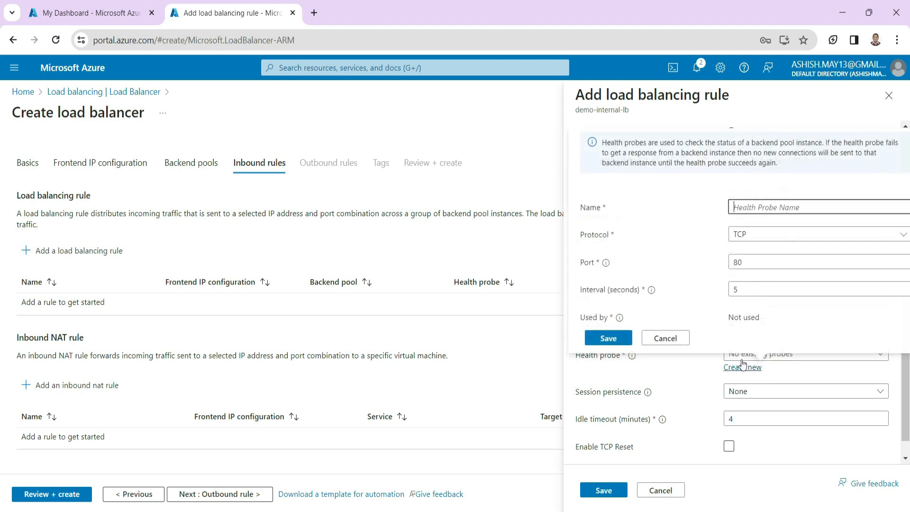
{"action": "left_click", "coordinate": [761, 212]}
{"action": "type", "text": "demo-lb=hb"}
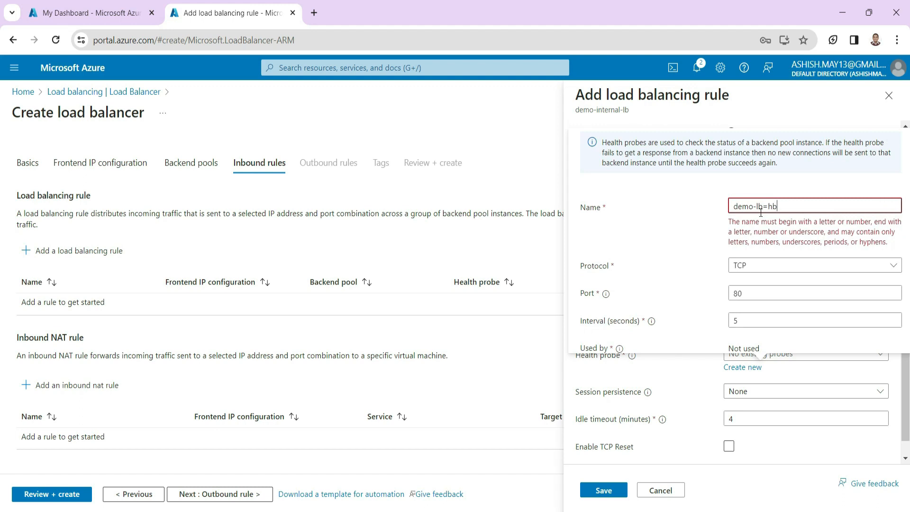
{"action": "key", "text": "BackSpace"}
{"action": "key", "text": "BackSpace"}
{"action": "key", "text": "BackSpace"}
{"action": "key", "text": "BackSpace"}
{"action": "type", "text": "b-hb"}
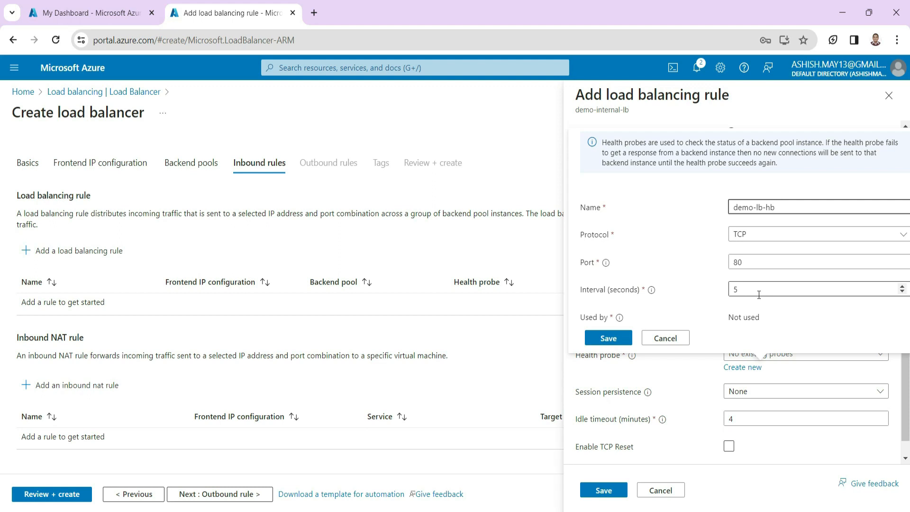
{"action": "left_click", "coordinate": [616, 339]}
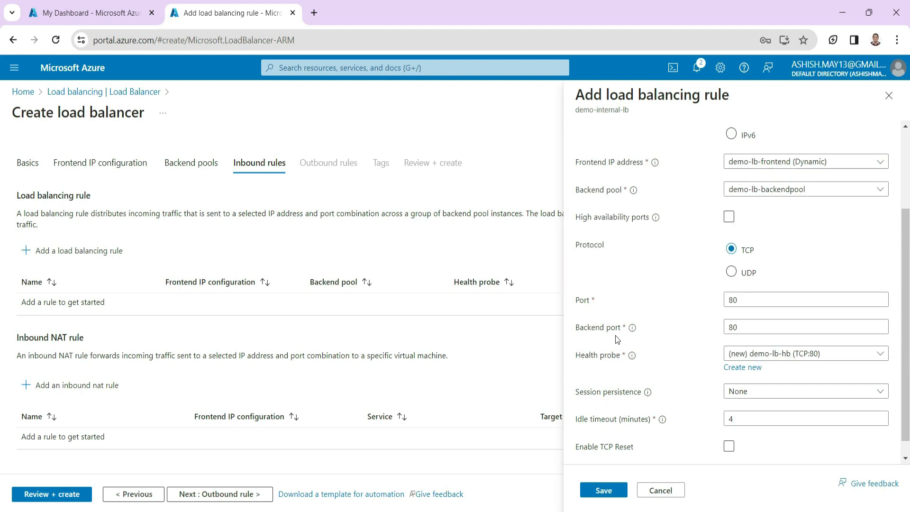
{"action": "scroll", "coordinate": [906, 327], "scroll_direction": "down", "scroll_amount": 1}
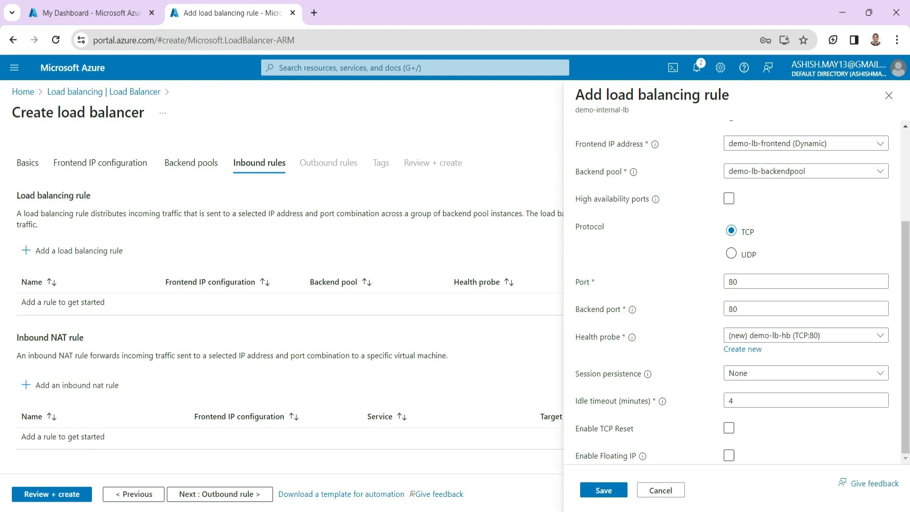
{"action": "left_click", "coordinate": [603, 492]}
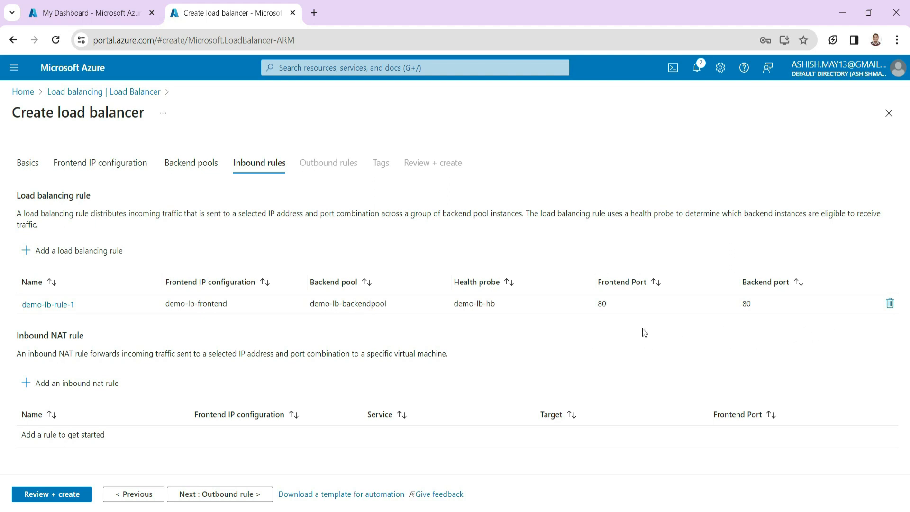
Leave outbound rules and tags empty, validate the configuration, and create the load balancer
{"action": "left_click", "coordinate": [230, 497]}
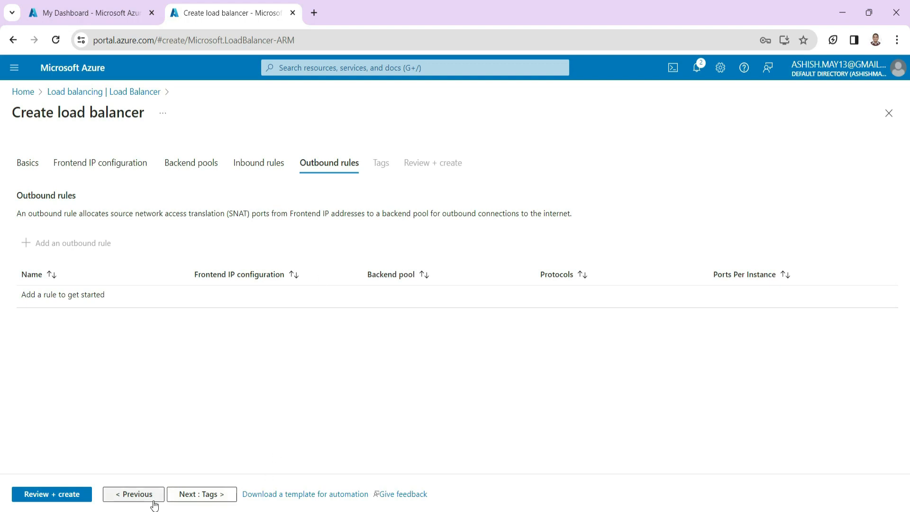
{"action": "left_click", "coordinate": [194, 498]}
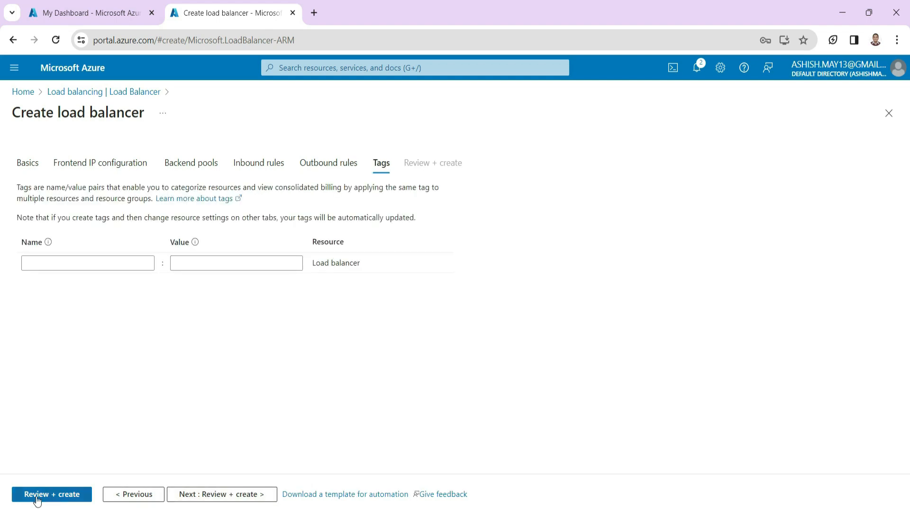
{"action": "left_click", "coordinate": [53, 495]}
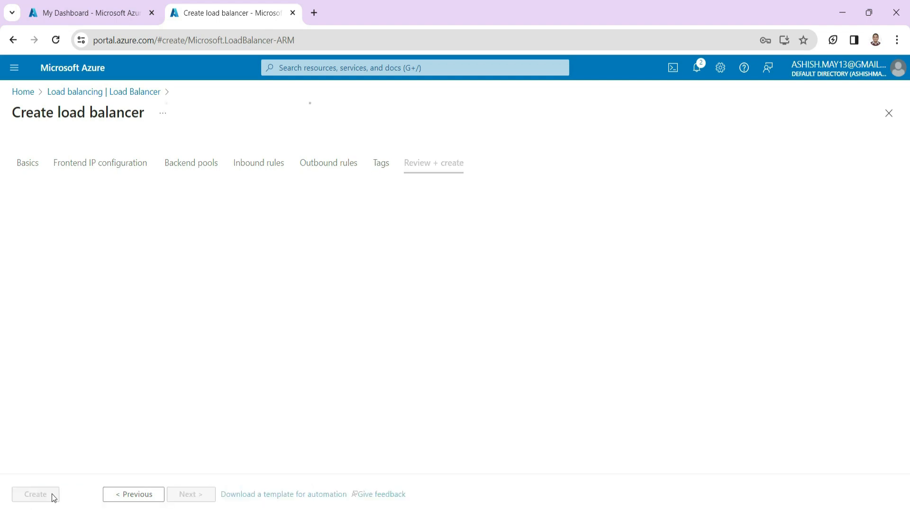
{"action": "left_click", "coordinate": [52, 498]}
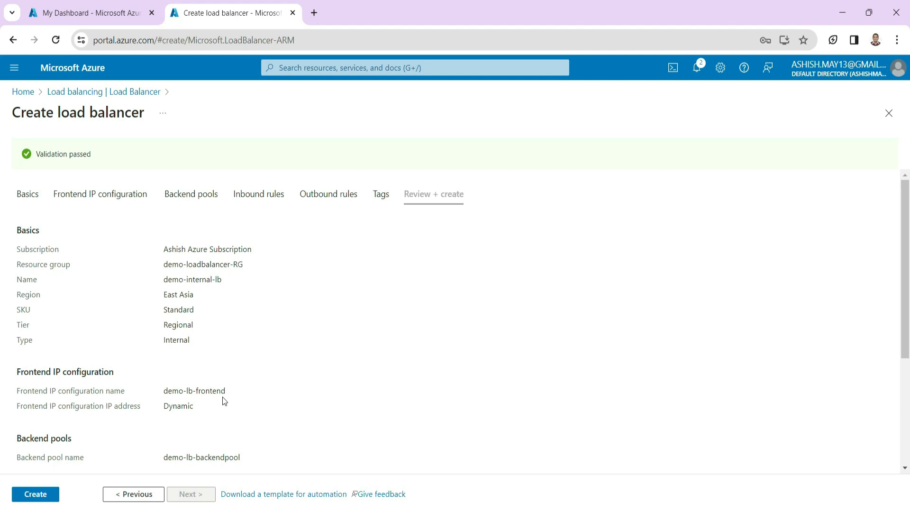
{"action": "left_click", "coordinate": [39, 495]}
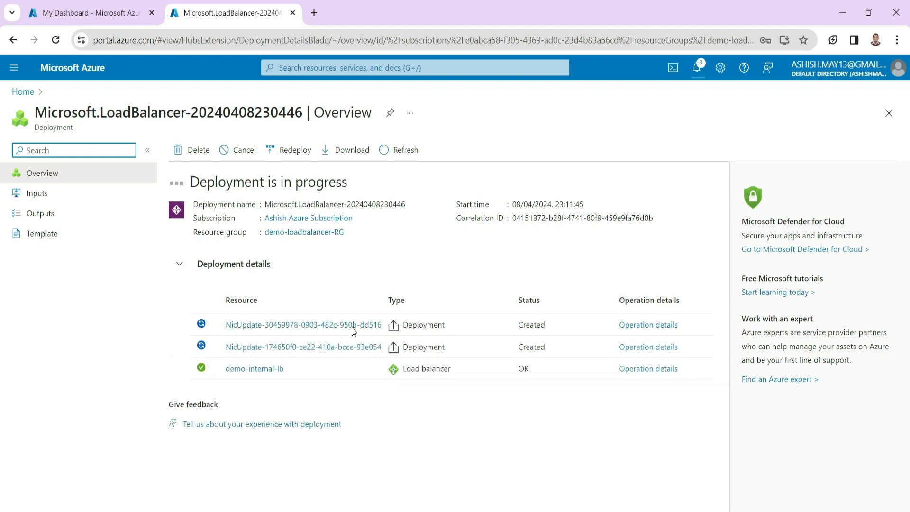
Open the virtual machine VM-1WndAS and copy its public IP address
{"action": "left_click", "coordinate": [299, 67]}
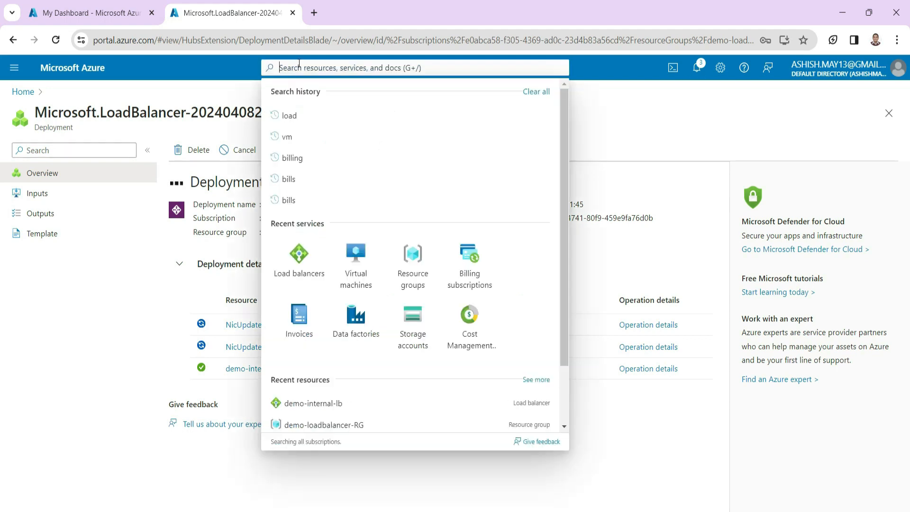
{"action": "left_click", "coordinate": [356, 259]}
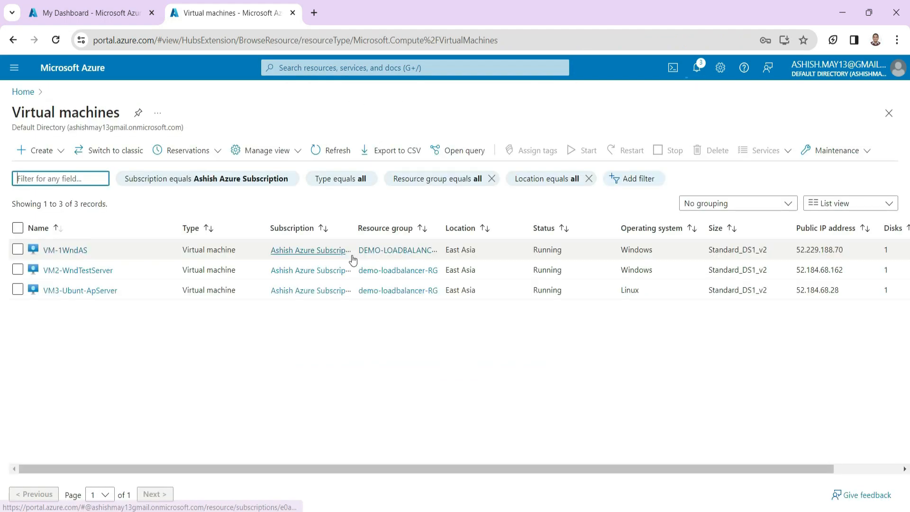
{"action": "left_click", "coordinate": [74, 249]}
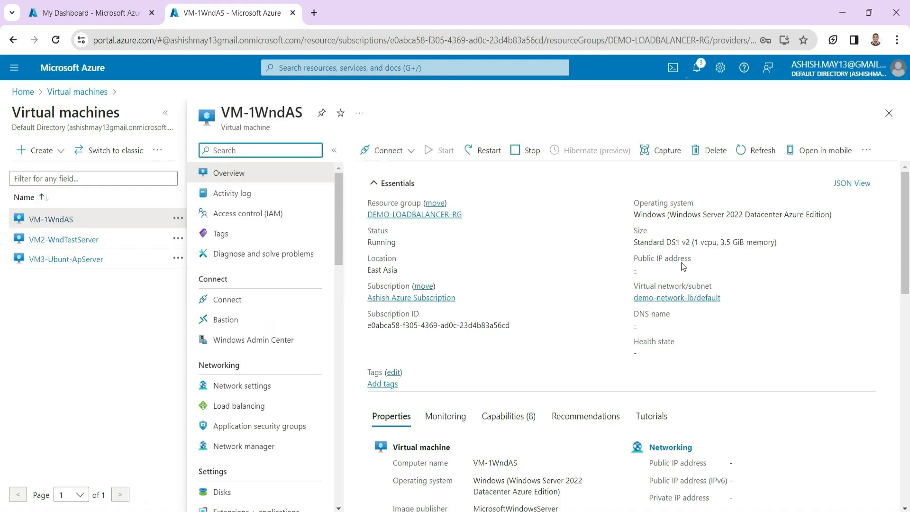
{"action": "left_click", "coordinate": [688, 270]}
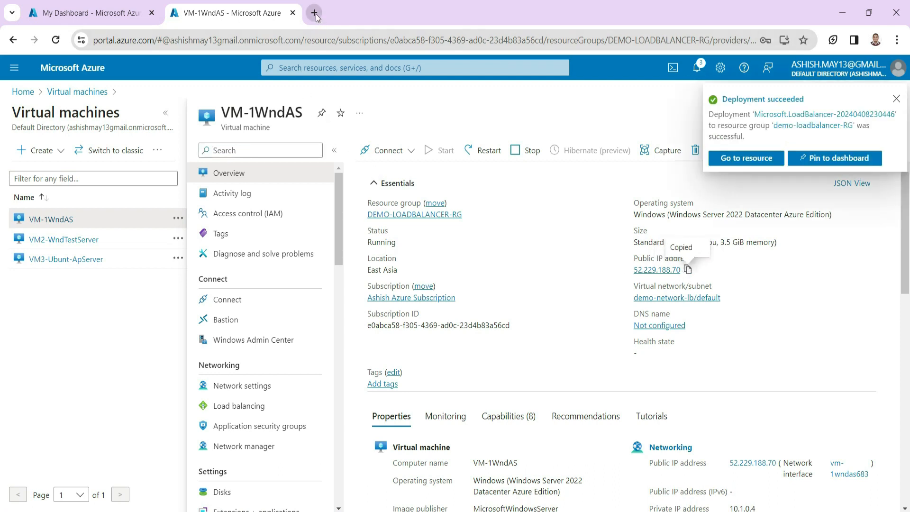
Try to open the copied public IP address 52.229.188.70 in a new browser tab
{"action": "left_click", "coordinate": [315, 13]}
{"action": "key", "text": "ctrl+v"}
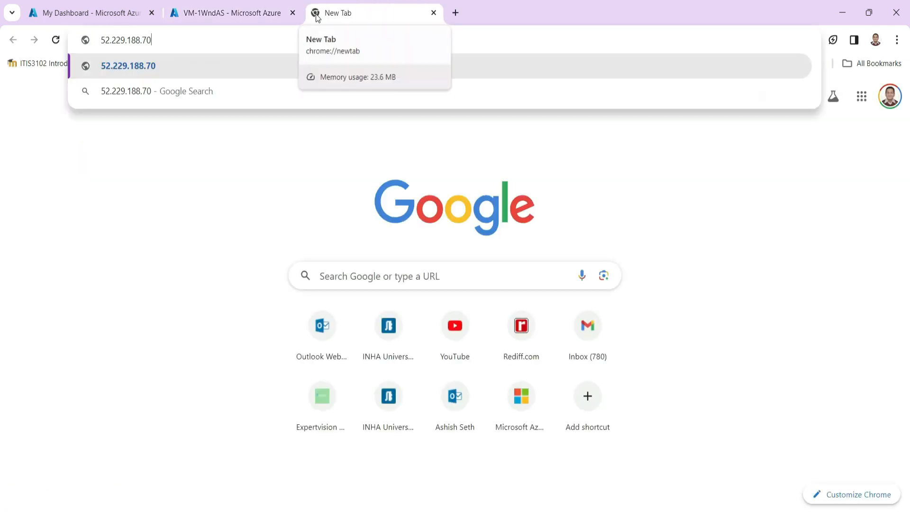
{"action": "key", "text": "Return"}
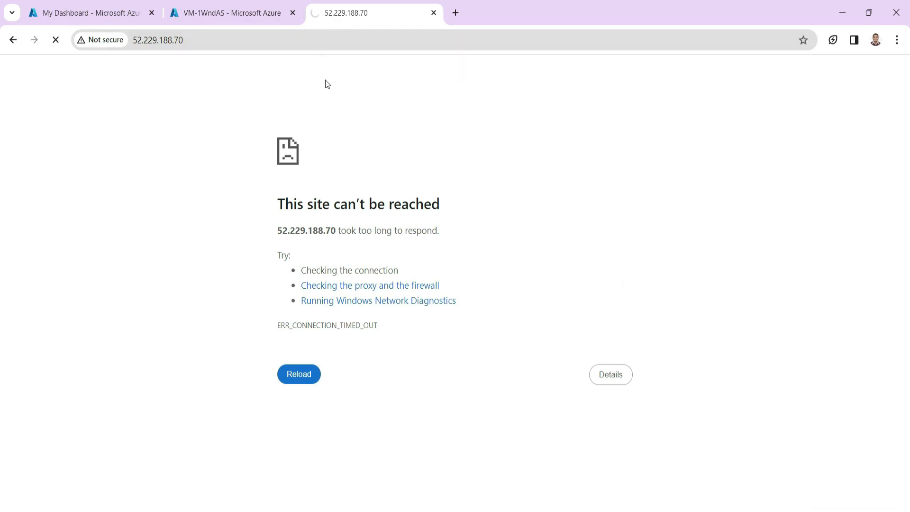
Return to VM-1WndAS in the Azure portal and download its RDP connection file to Downloads as VM-1WndAS
{"action": "left_click", "coordinate": [239, 11]}
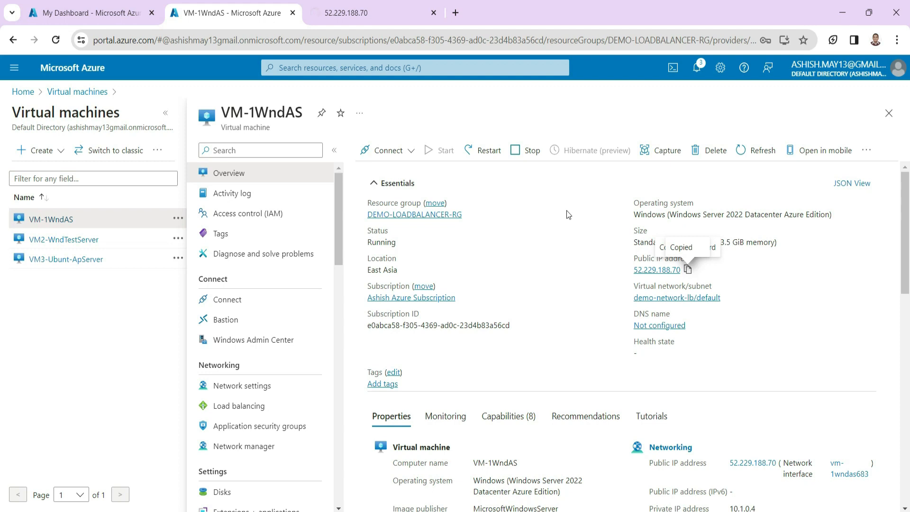
{"action": "left_click", "coordinate": [689, 271]}
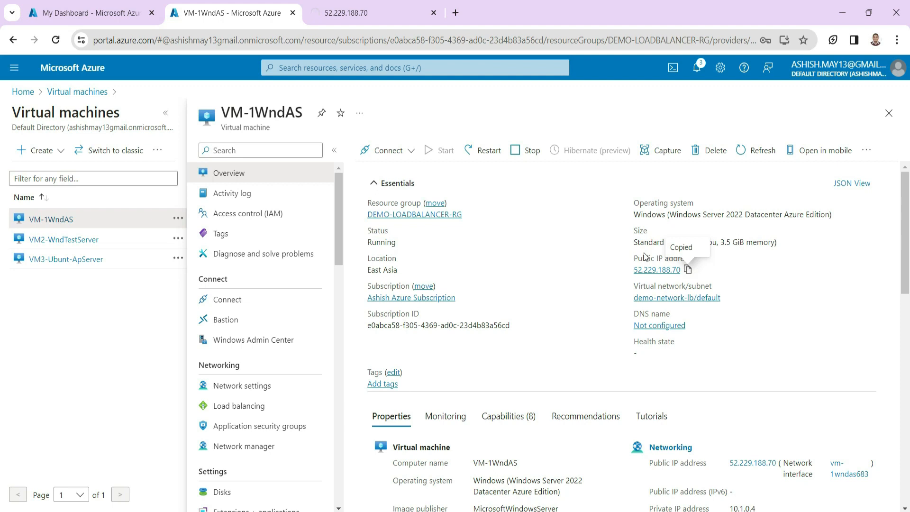
{"action": "left_click", "coordinate": [386, 150]}
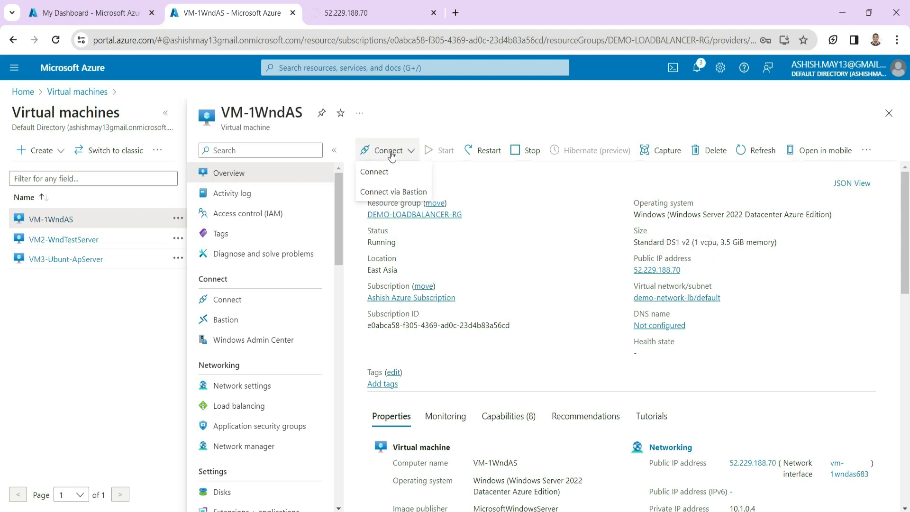
{"action": "left_click", "coordinate": [374, 171]}
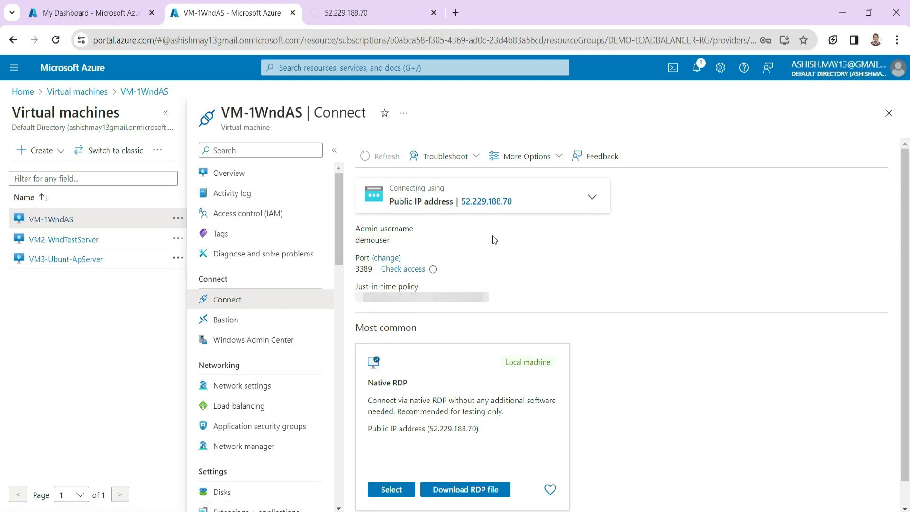
{"action": "left_click", "coordinate": [482, 489]}
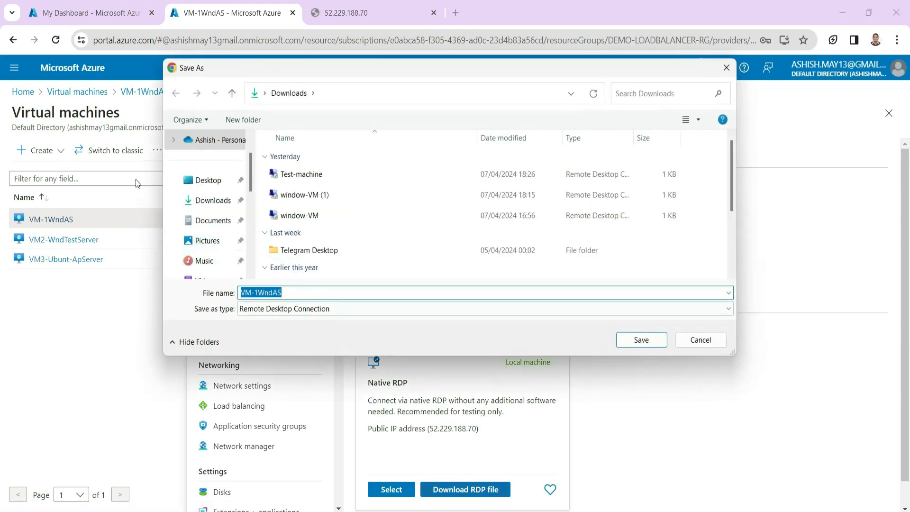
{"action": "left_click", "coordinate": [642, 340]}
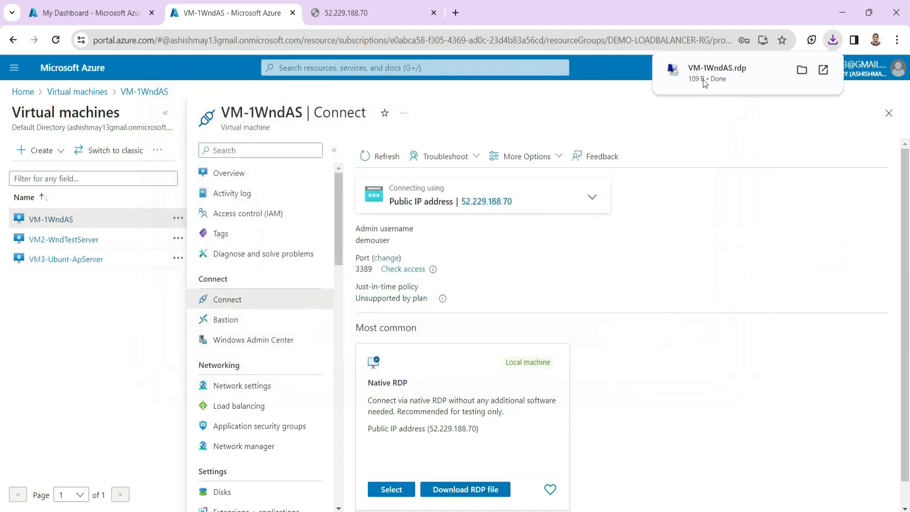
Connect to VM-1WndAS with the downloaded RDP file, entering the account password and accepting the untrusted certificate
{"action": "left_click", "coordinate": [713, 71]}
{"action": "left_click", "coordinate": [544, 329]}
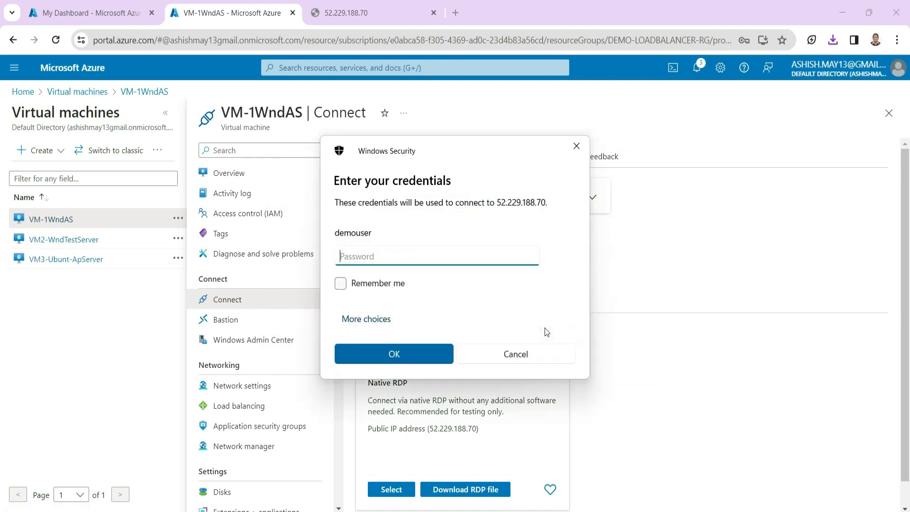
{"action": "type", "text": "••••••••••••"}
{"action": "left_click", "coordinate": [394, 355]}
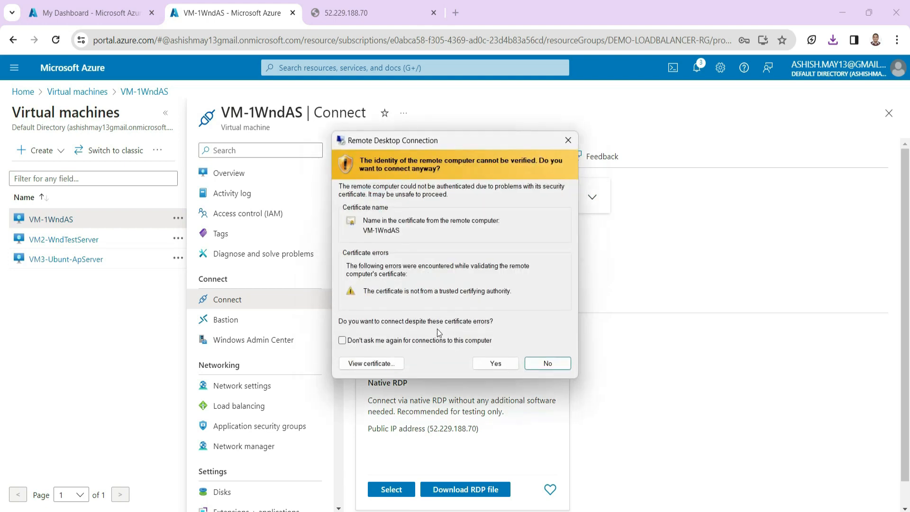
{"action": "left_click", "coordinate": [497, 363]}
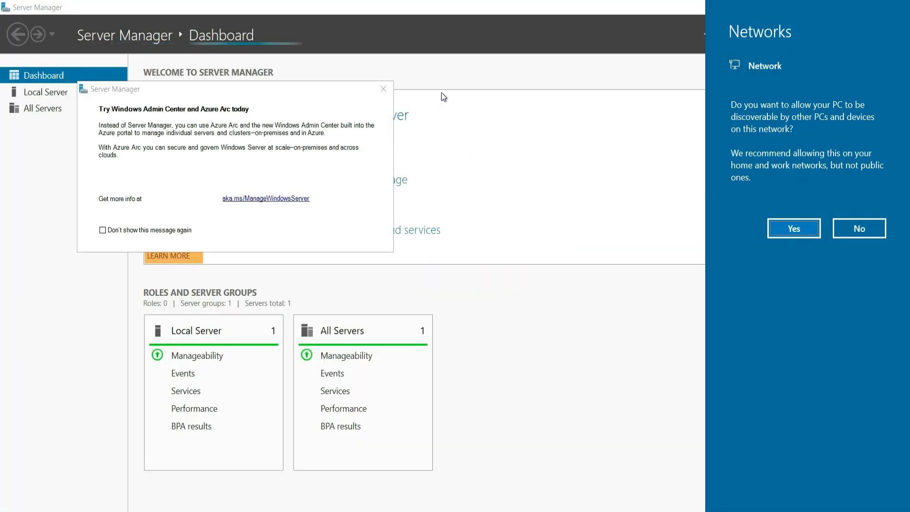
Dismiss the network discovery prompt, then minimize Server Manager and the remote desktop session to return to the Azure portal
{"action": "left_click", "coordinate": [451, 76]}
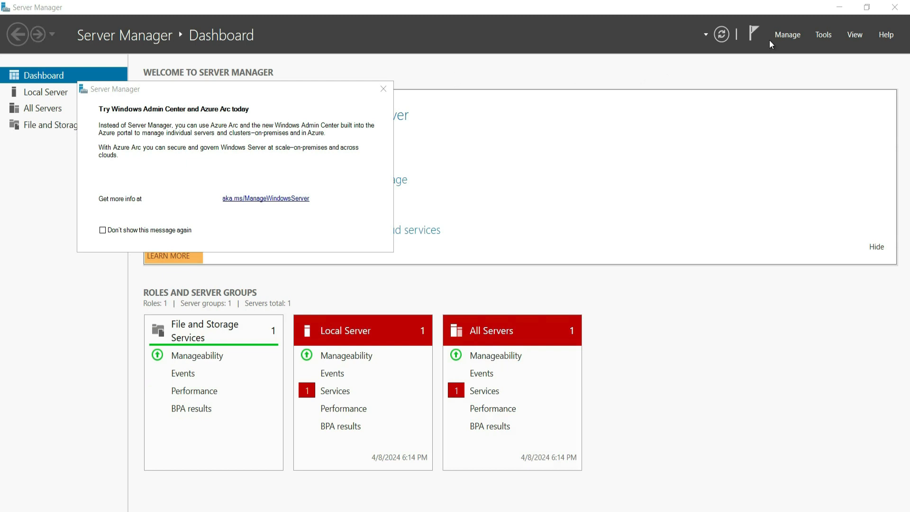
{"action": "left_click", "coordinate": [839, 8]}
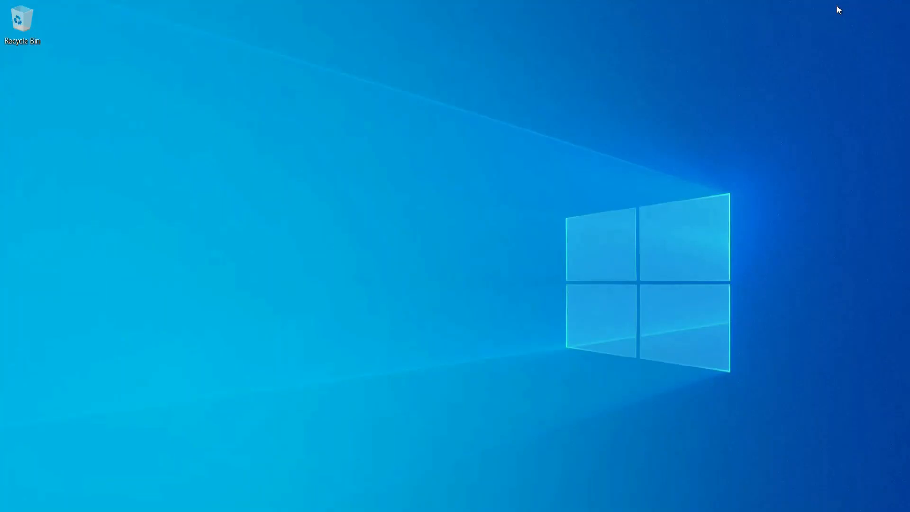
{"action": "mouse_move", "coordinate": [525, 46]}
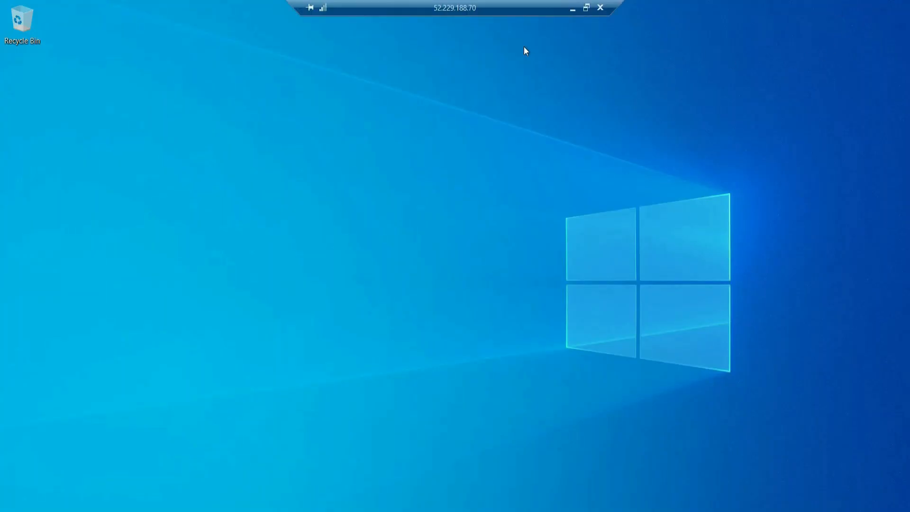
{"action": "left_click", "coordinate": [568, 10]}
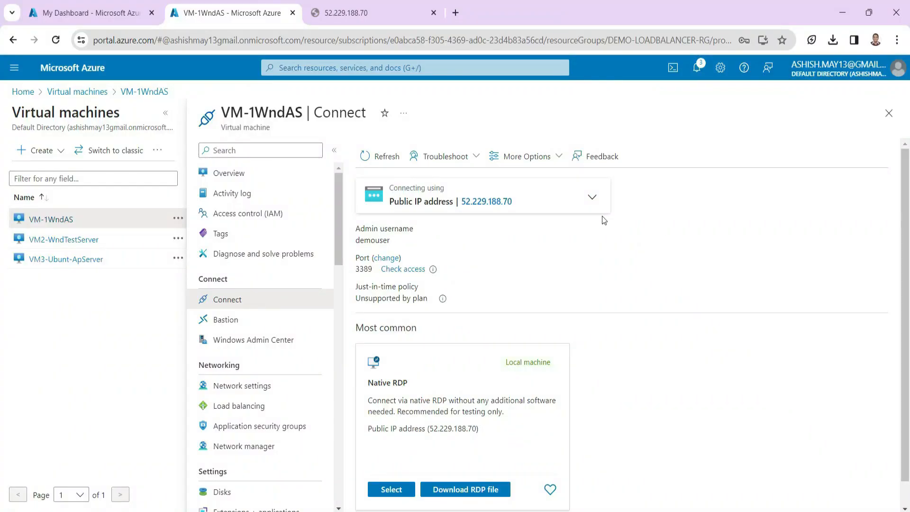
Copy the public IP address of VM3-Ubunt-ApServer from its Connect page and open a Command Prompt window
{"action": "left_click", "coordinate": [66, 264]}
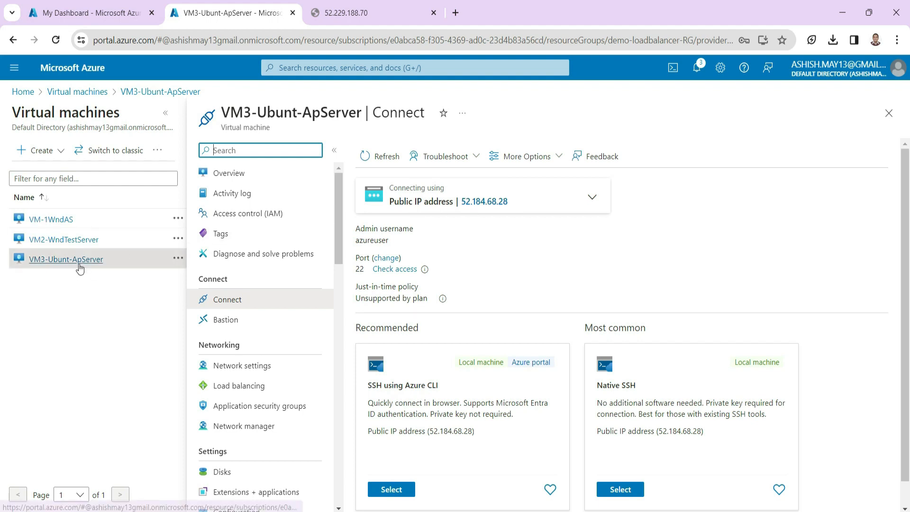
{"action": "left_click", "coordinate": [518, 202]}
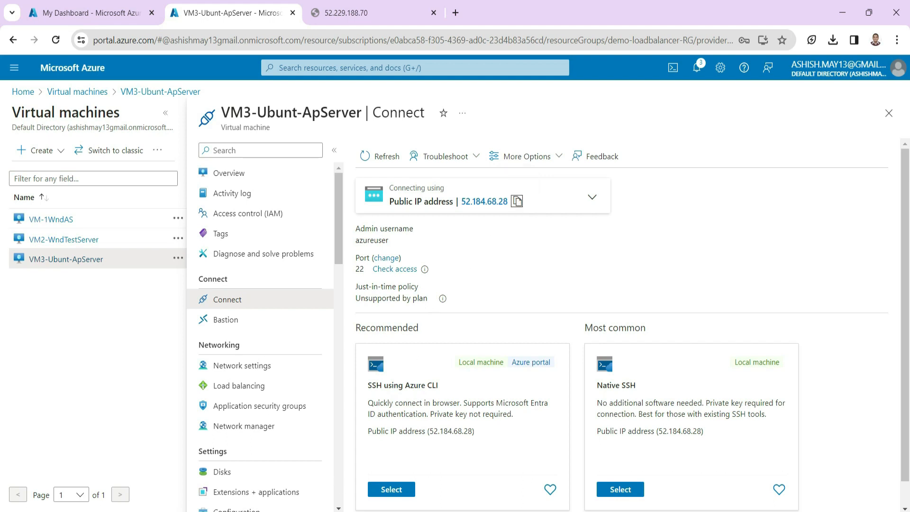
{"action": "key", "text": "super+s"}
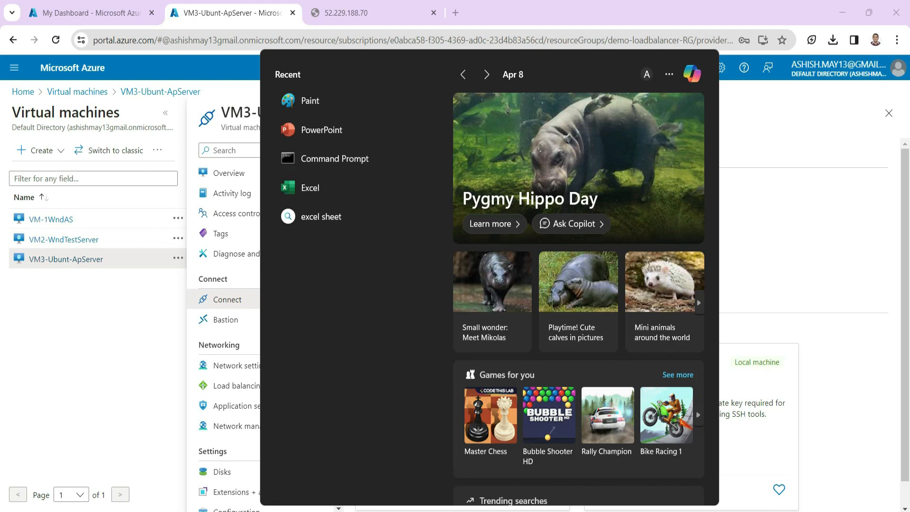
{"action": "key", "text": "Escape"}
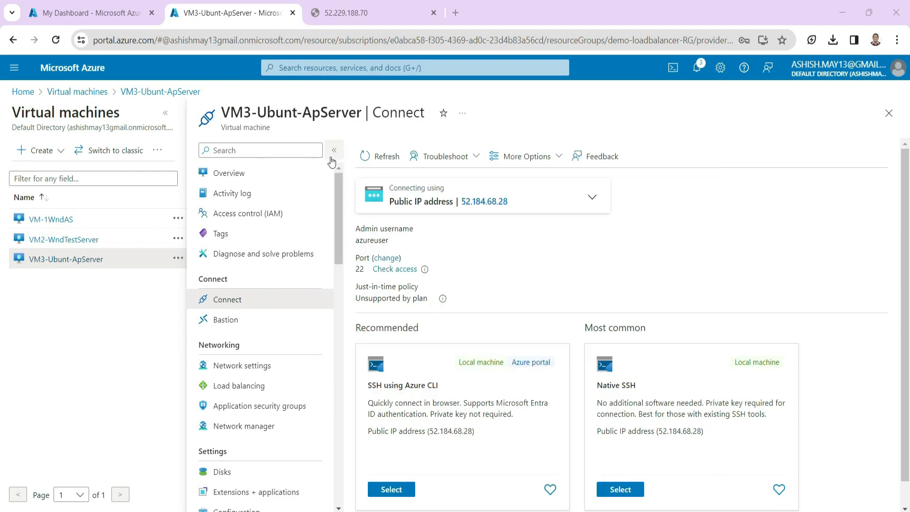
{"action": "type", "text": "ssh"}
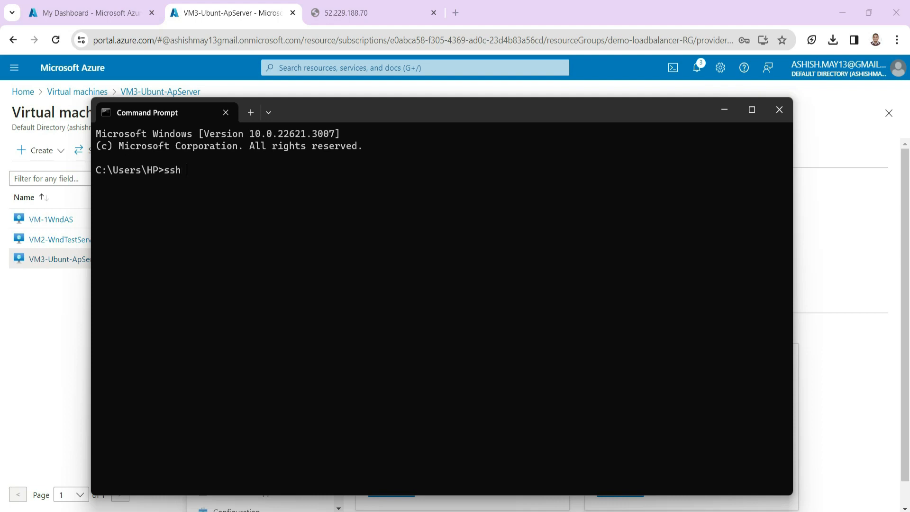
{"action": "type", "text": " azureuser@"}
{"action": "key", "text": "ctrl+v"}
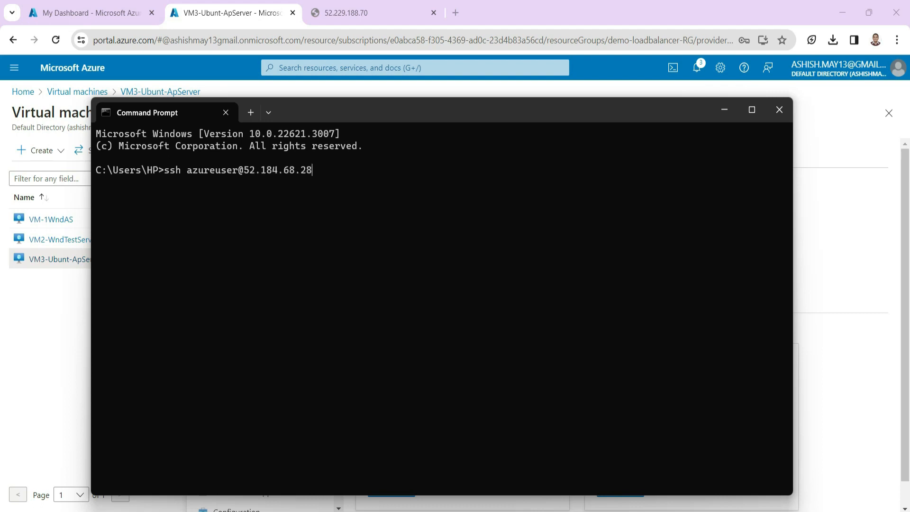
{"action": "key", "text": "Return"}
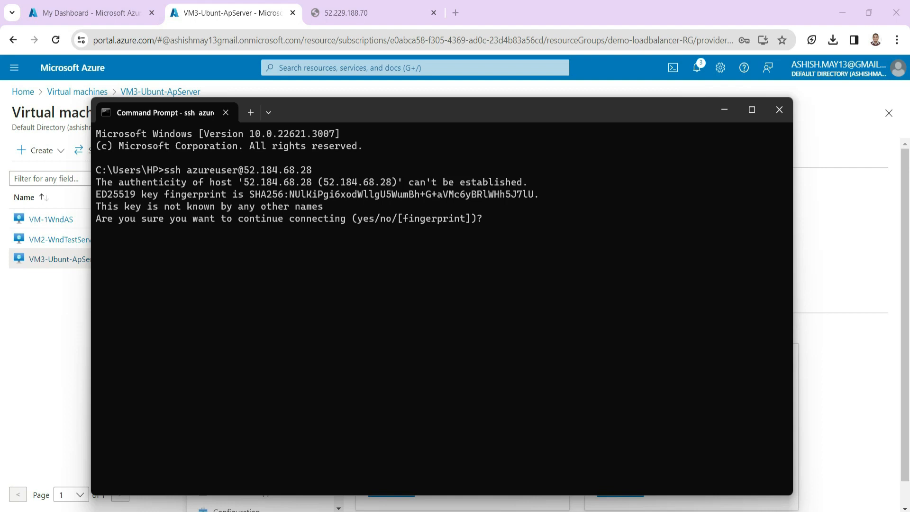
{"action": "type", "text": "yes"}
{"action": "key", "text": "Return"}
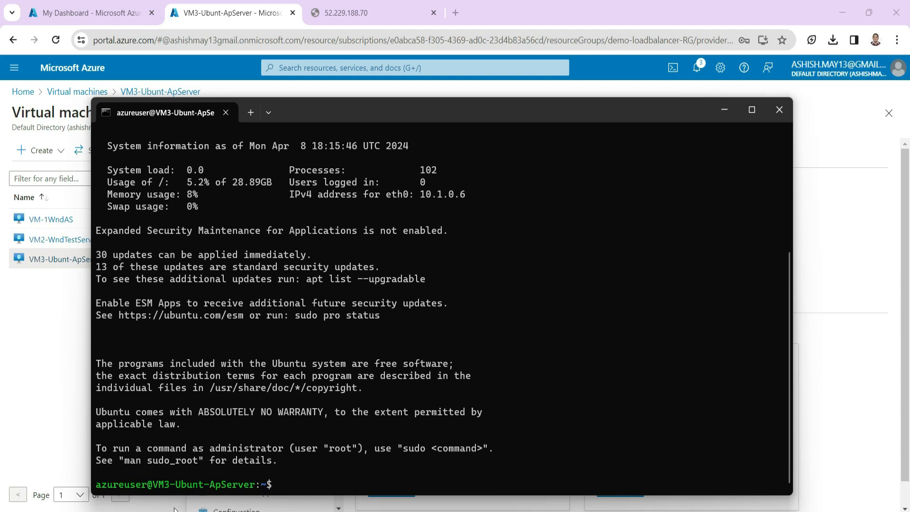
Move the terminal window slightly up and clear the SSH session's screen with the clear command
{"action": "left_click_drag", "start_coordinate": [483, 101], "coordinate": [494, 74]}
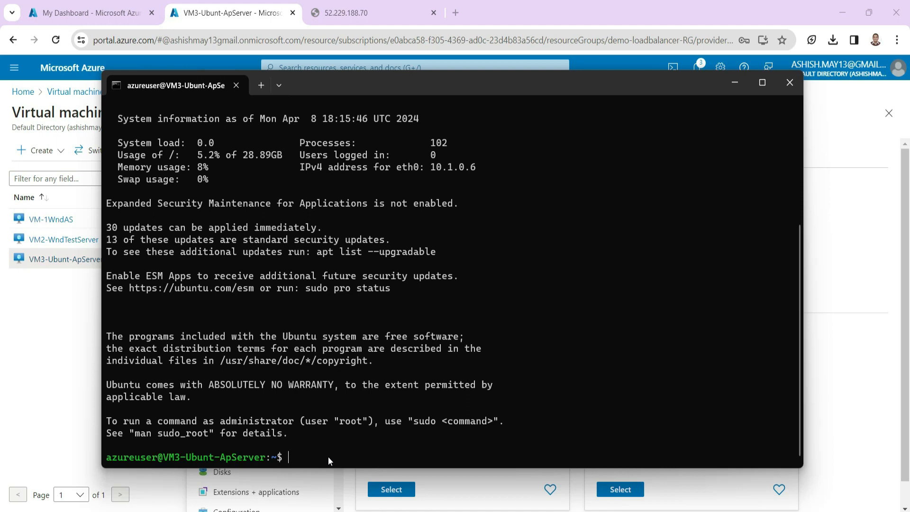
{"action": "type", "text": "clesr"}
{"action": "key", "text": "BackSpace"}
{"action": "key", "text": "BackSpace"}
{"action": "type", "text": "ar"}
{"action": "key", "text": "Return"}
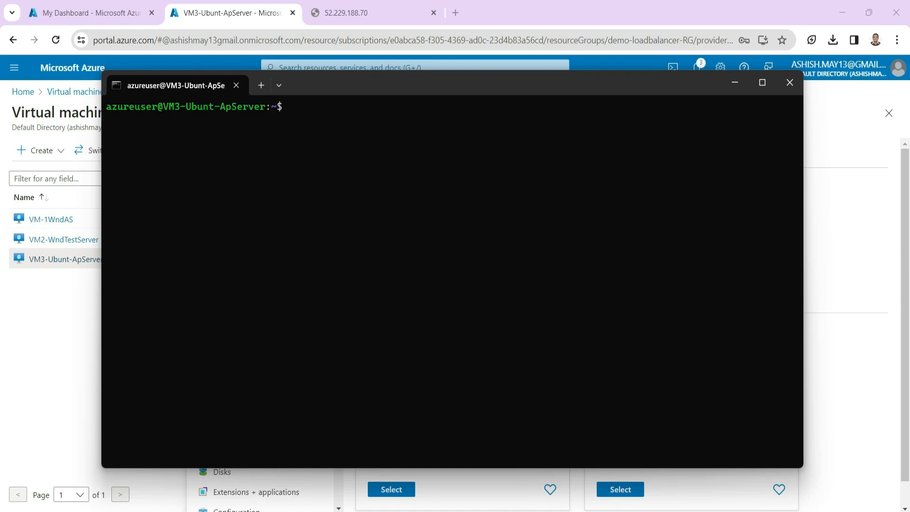
Copy VM3-Ubunt-ApServer's public IP address from the portal and try to open 52.184.68.28 in a new browser tab
{"action": "left_click_drag", "start_coordinate": [453, 86], "coordinate": [471, 272]}
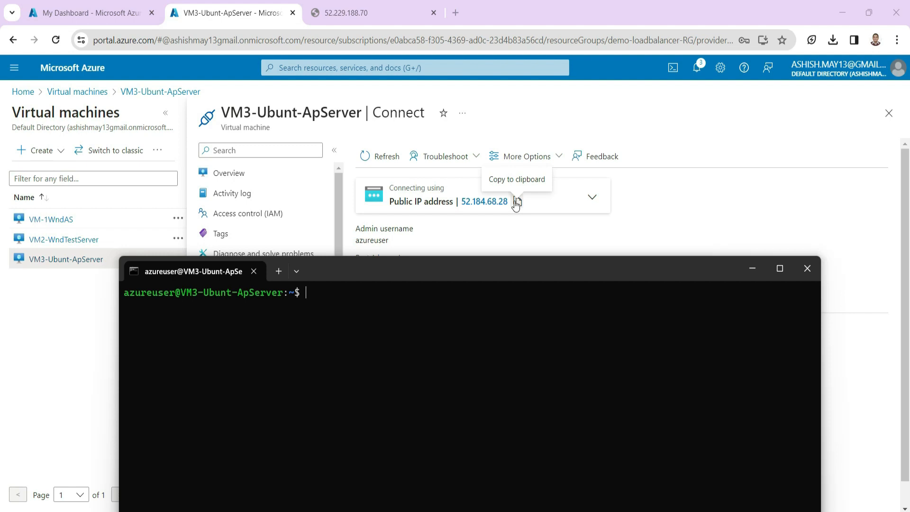
{"action": "left_click", "coordinate": [517, 203]}
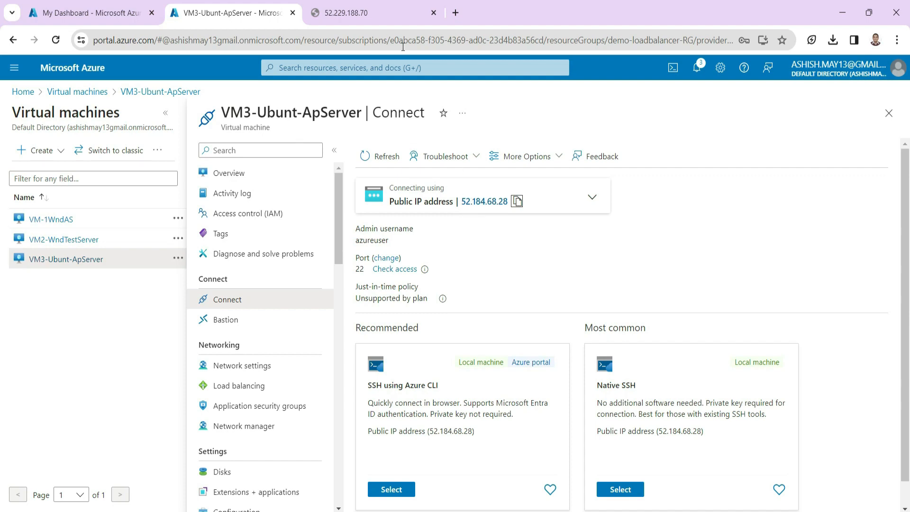
{"action": "left_click", "coordinate": [457, 13]}
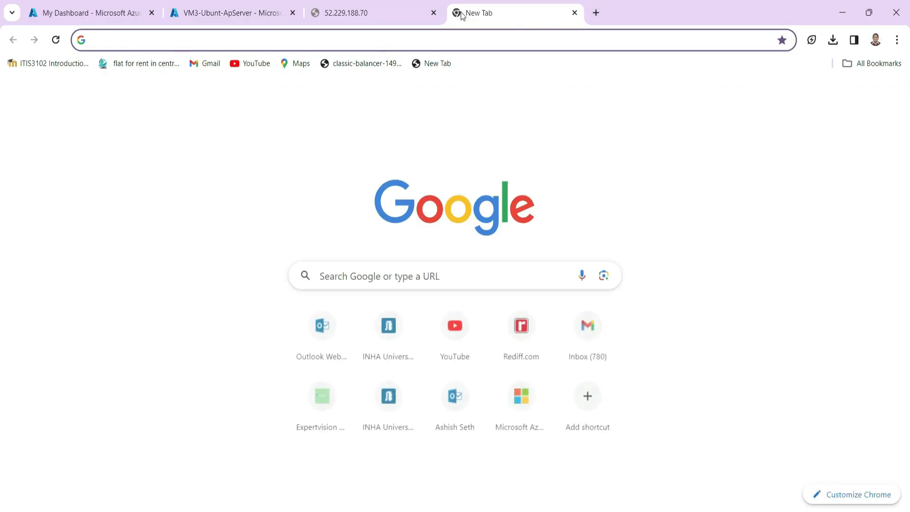
{"action": "key", "text": "ctrl+v"}
{"action": "key", "text": "Return"}
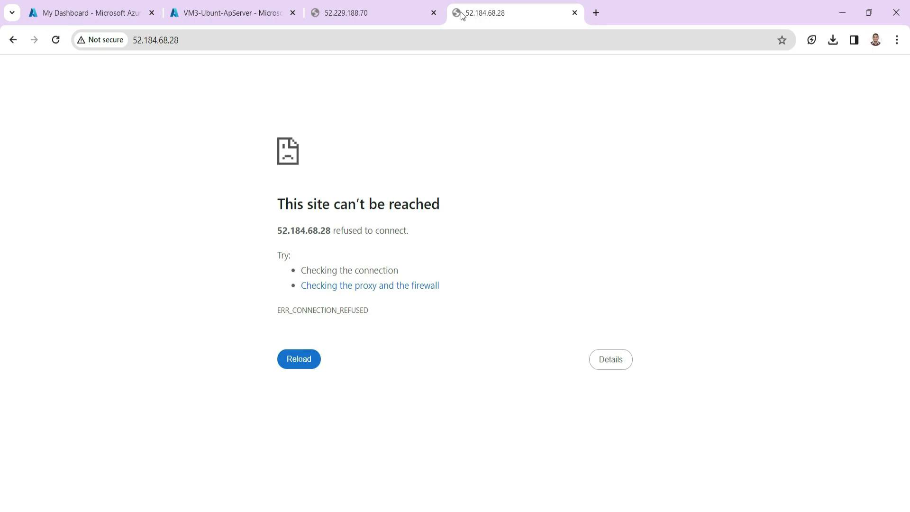
{"action": "key", "text": "F5"}
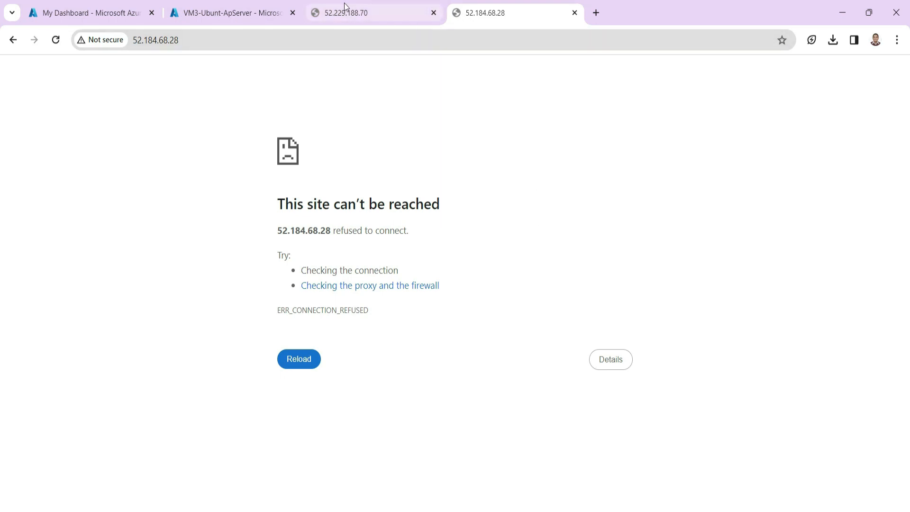
Return to the VM3-Ubunt-ApServer terminal, update the package lists with sudo apt-get update, and clear the screen
{"action": "left_click", "coordinate": [211, 12]}
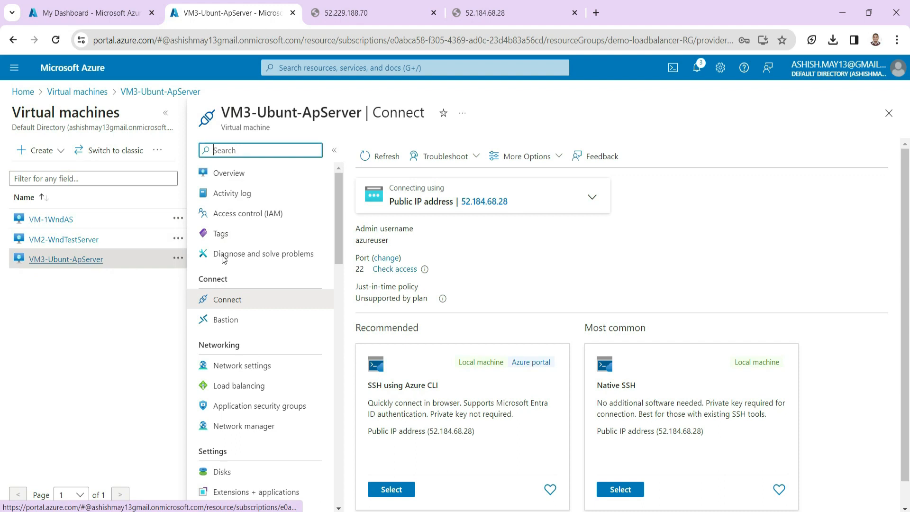
{"action": "left_click", "coordinate": [82, 12]}
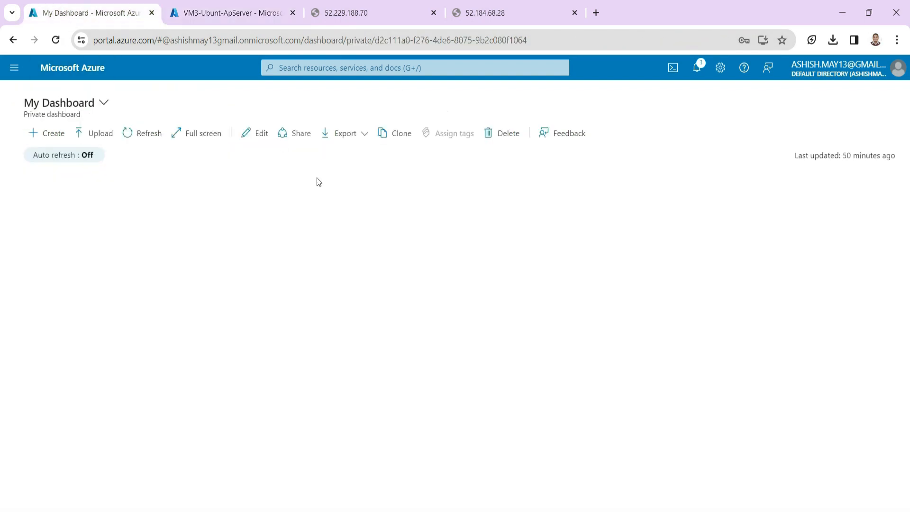
{"action": "left_click", "coordinate": [212, 16]}
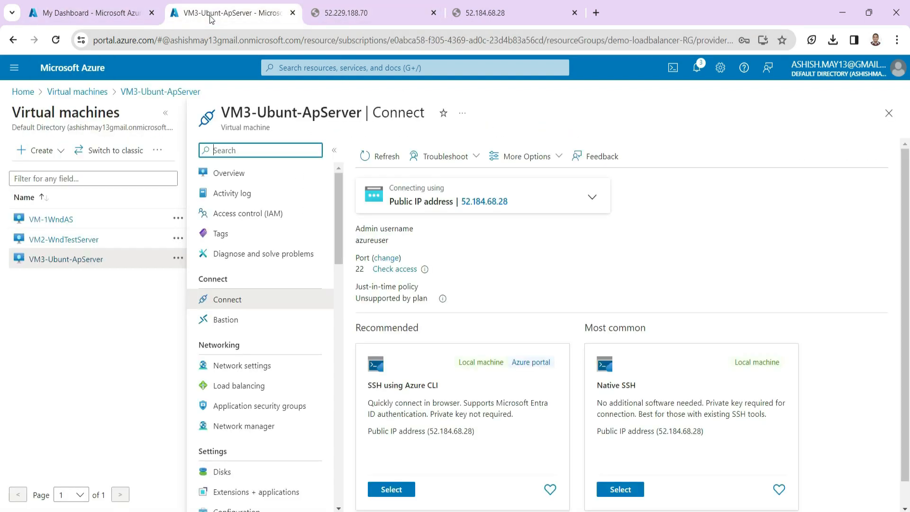
{"action": "key", "text": "alt+Tab"}
{"action": "left_click_drag", "start_coordinate": [462, 269], "coordinate": [507, 128]}
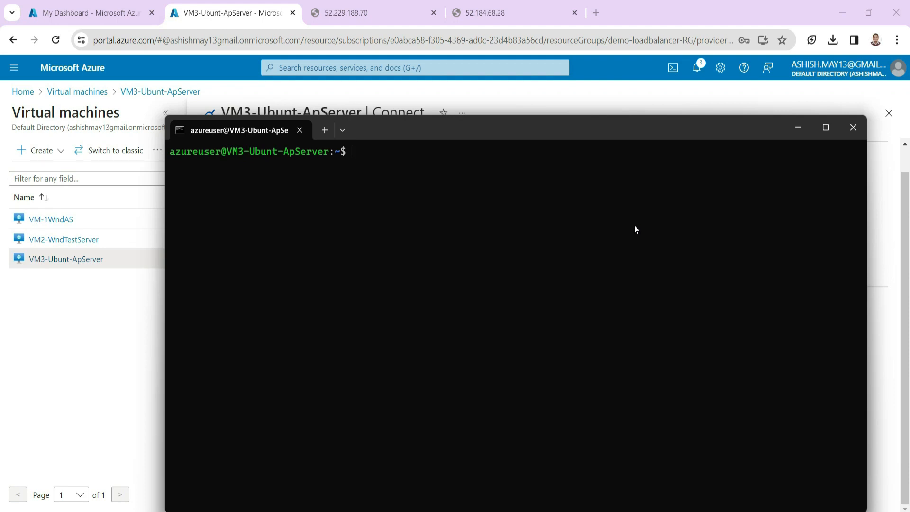
{"action": "type", "text": "sudo apt-get update"}
{"action": "key", "text": "Return"}
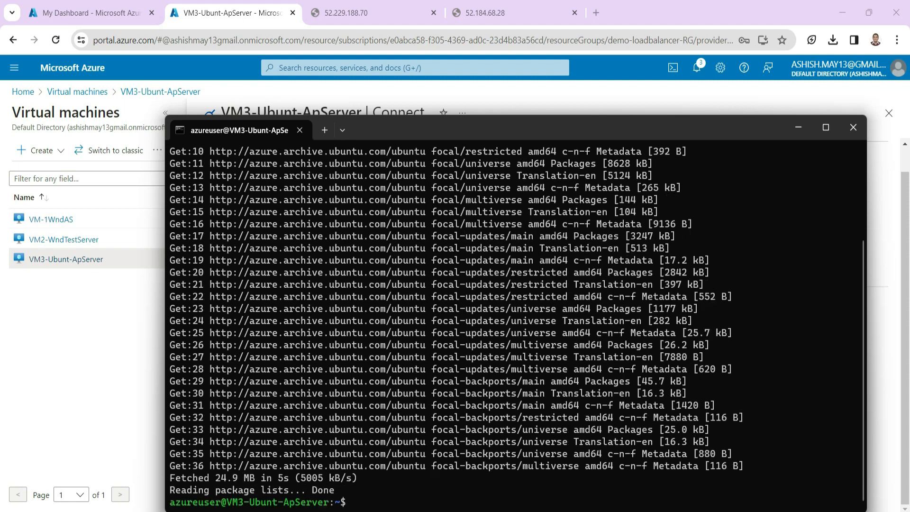
{"action": "type", "text": "clear"}
{"action": "key", "text": "Return"}
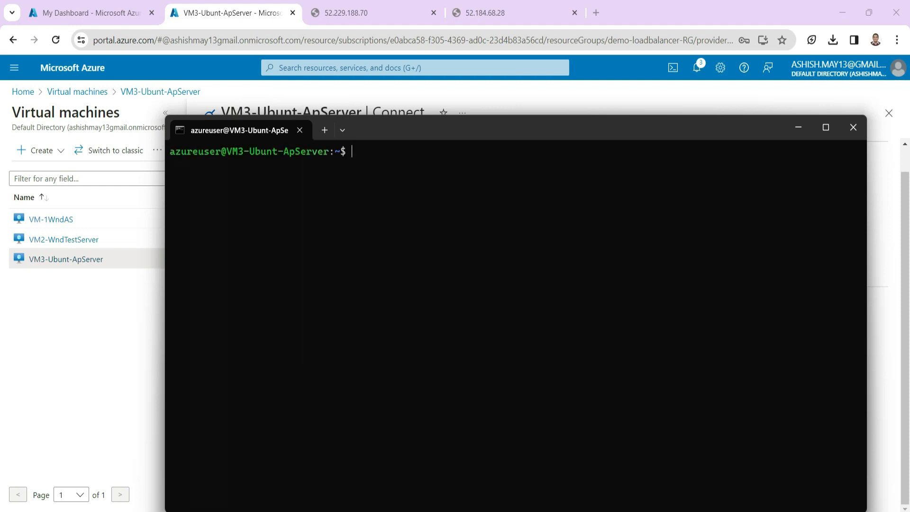
Try to install Apache on VM3-Ubunt-ApServer by running suso apt-get install apache2
{"action": "type", "text": "suso apt-get insta"}
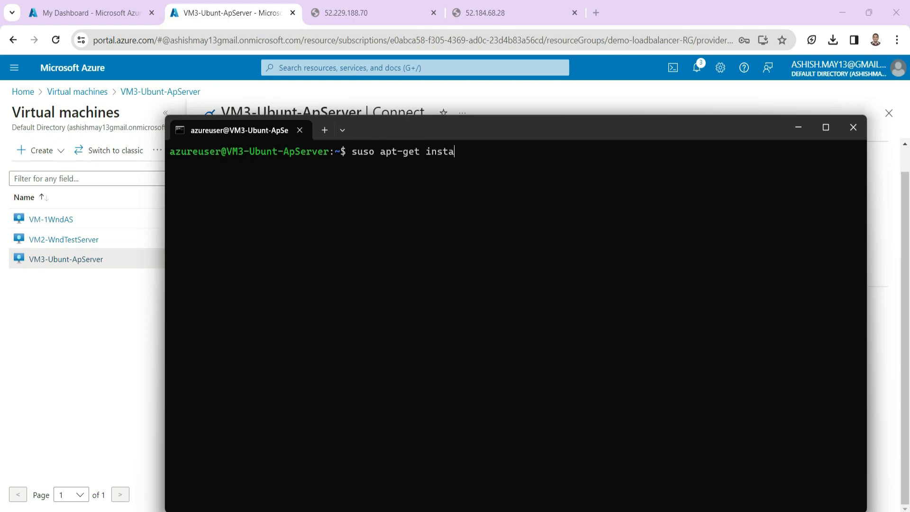
{"action": "type", "text": "ll"}
{"action": "type", "text": "[ac"}
{"action": "type", "text": "ke"}
{"action": "key", "text": "BackSpace"}
{"action": "key", "text": "BackSpace"}
{"action": "key", "text": "BackSpace"}
{"action": "key", "text": "BackSpace"}
{"action": "key", "text": "BackSpace"}
{"action": "type", "text": "pache2"}
{"action": "key", "text": "Return"}
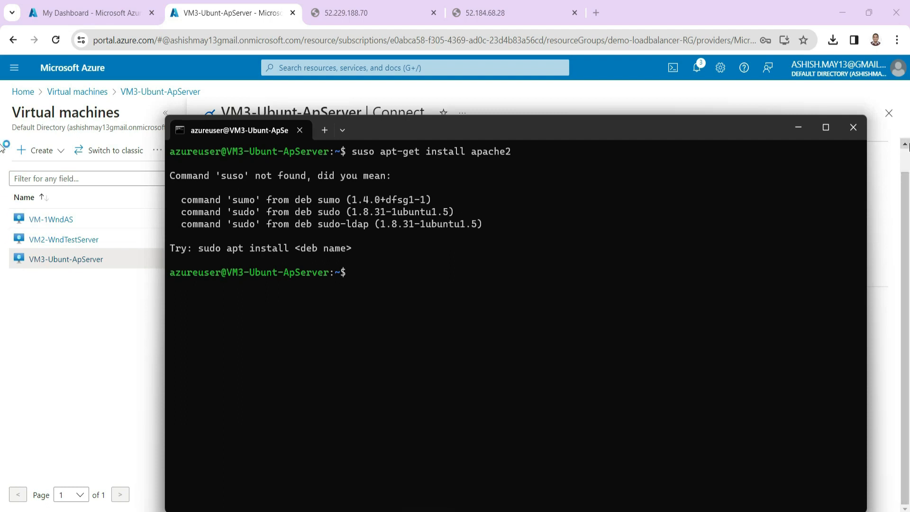
Correct the previous command to sudo apt-get install apache2, run it, and answer y to continue the installation
{"action": "key", "text": "Up"}
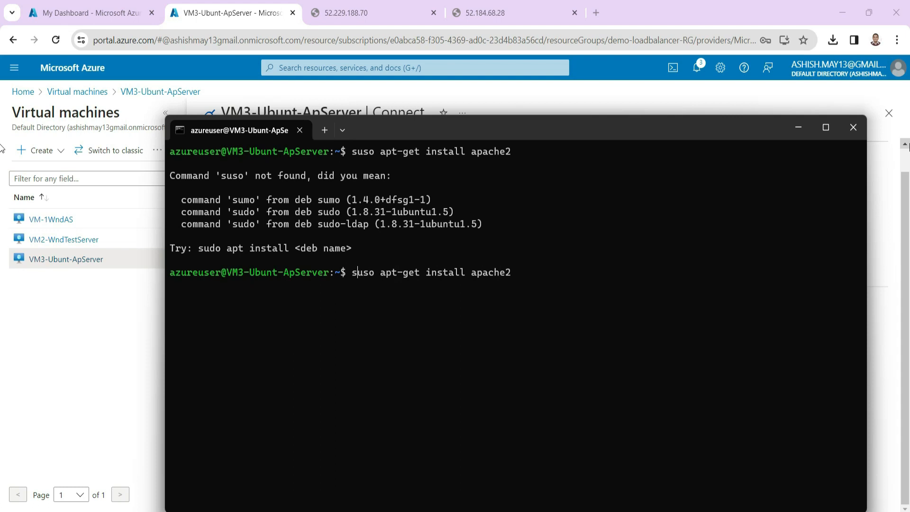
{"action": "key", "text": "BackSpace"}
{"action": "type", "text": "d"}
{"action": "key", "text": "BackSpace"}
{"action": "key", "text": "BackSpace"}
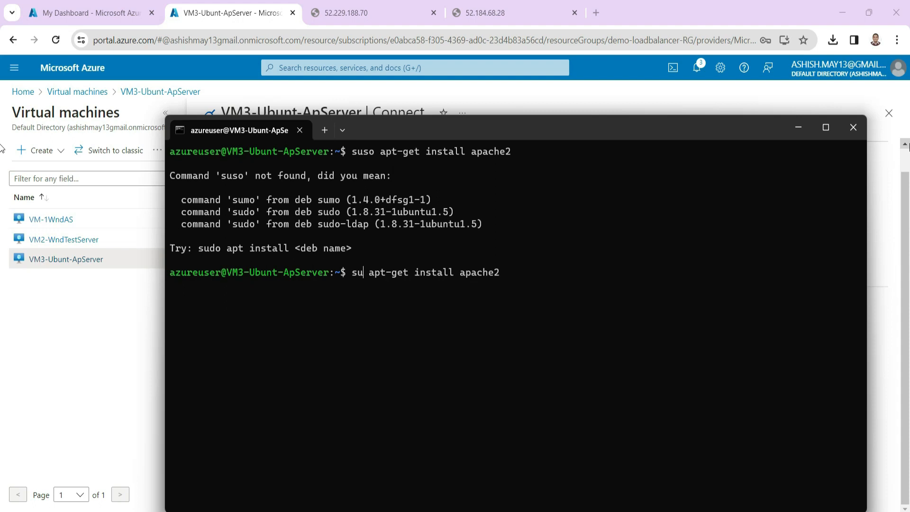
{"action": "type", "text": "do"}
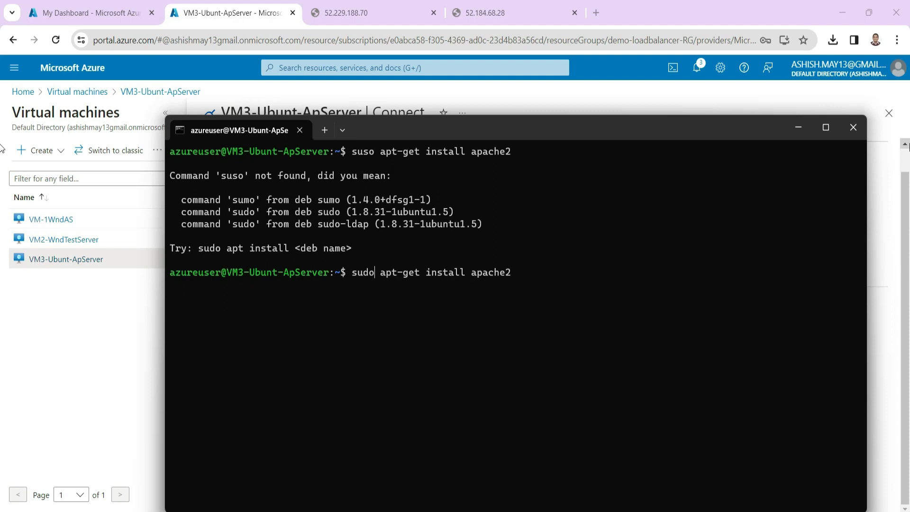
{"action": "key", "text": "Right"}
{"action": "key", "text": "Right"}
{"action": "key", "text": "Right"}
{"action": "key", "text": "Right"}
{"action": "key", "text": "Right"}
{"action": "key", "text": "Right"}
{"action": "key", "text": "Right"}
{"action": "key", "text": "Right"}
{"action": "key", "text": "Right"}
{"action": "key", "text": "Right"}
{"action": "key", "text": "Right"}
{"action": "key", "text": "Right"}
{"action": "key", "text": "Right"}
{"action": "key", "text": "Right"}
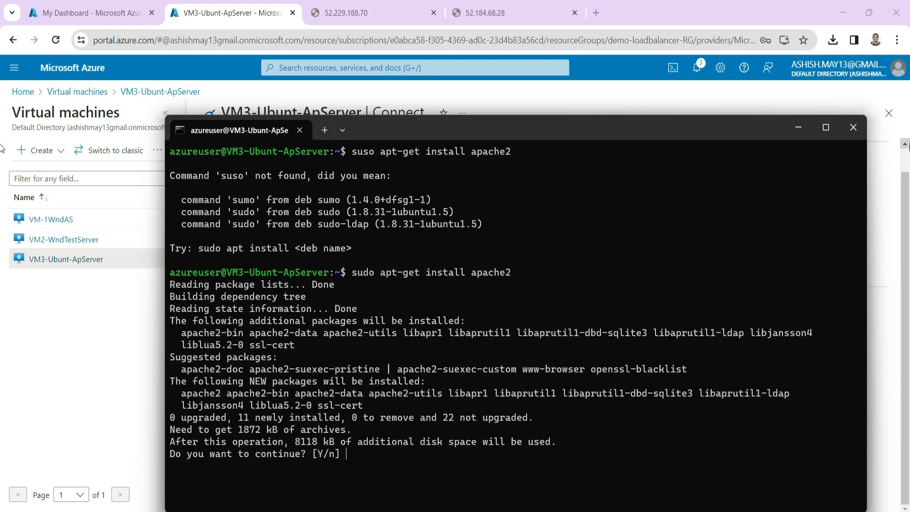
{"action": "type", "text": "y"}
{"action": "key", "text": "Return"}
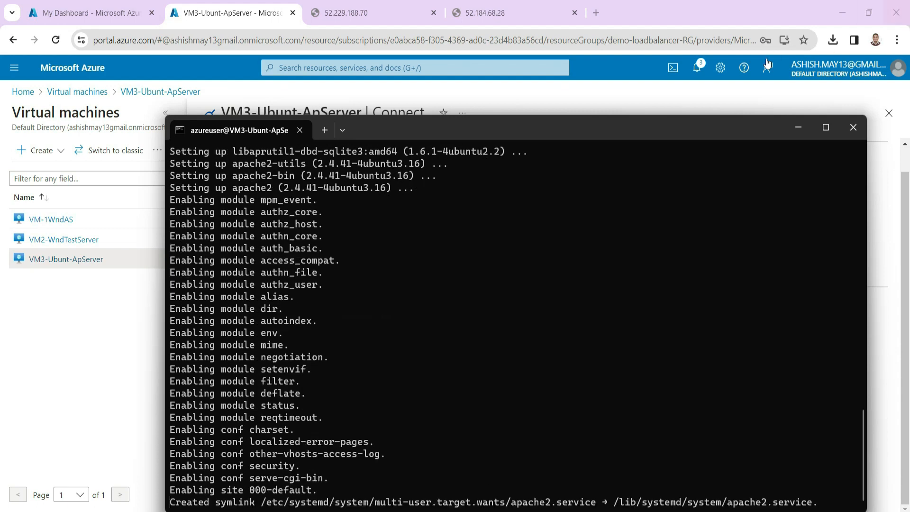
Move the terminal window up a little and clear the Apache installation output
{"action": "left_click_drag", "start_coordinate": [687, 128], "coordinate": [683, 95]}
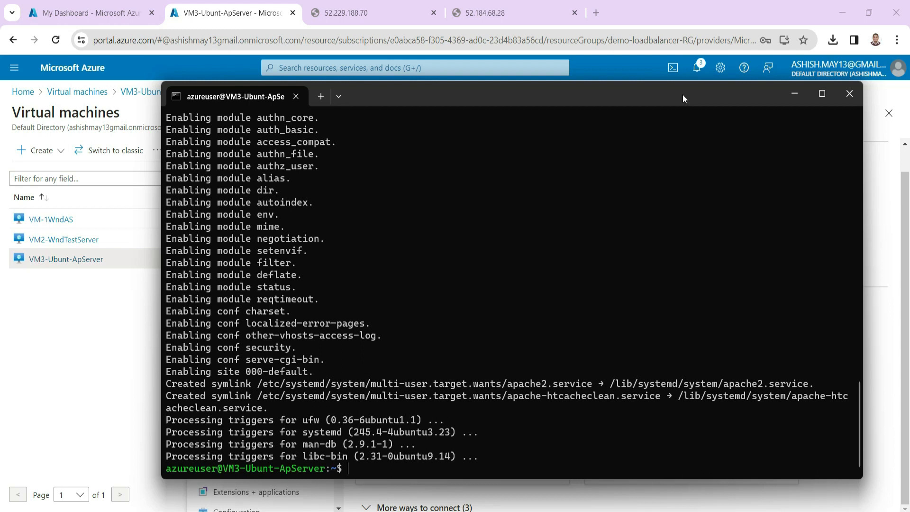
{"action": "type", "text": "clear"}
{"action": "key", "text": "Return"}
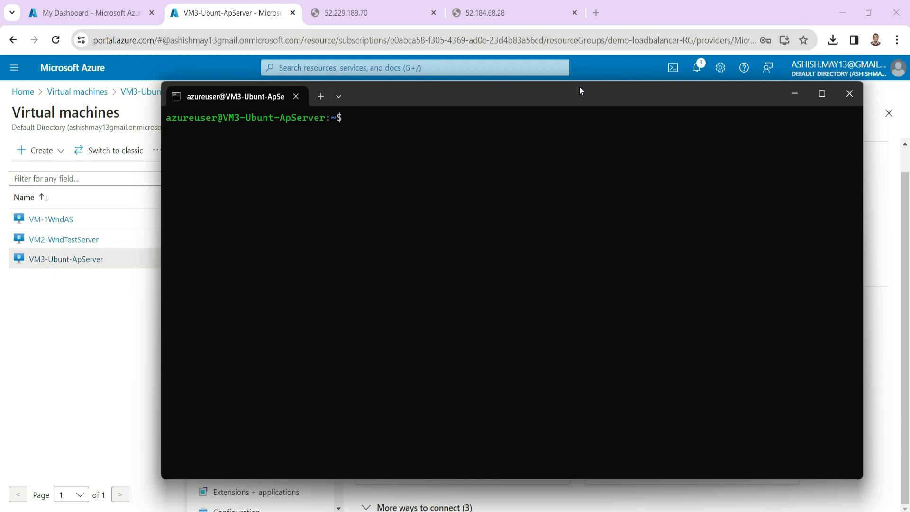
Move the terminal out of the way and reload the 52.184.68.28 page in the browser to test the Apache server
{"action": "left_click_drag", "start_coordinate": [576, 96], "coordinate": [530, 276]}
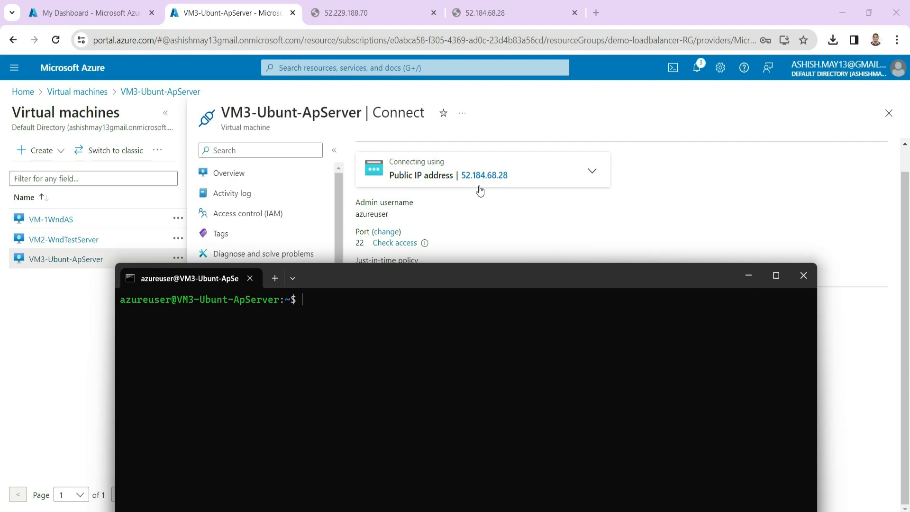
{"action": "left_click", "coordinate": [481, 19]}
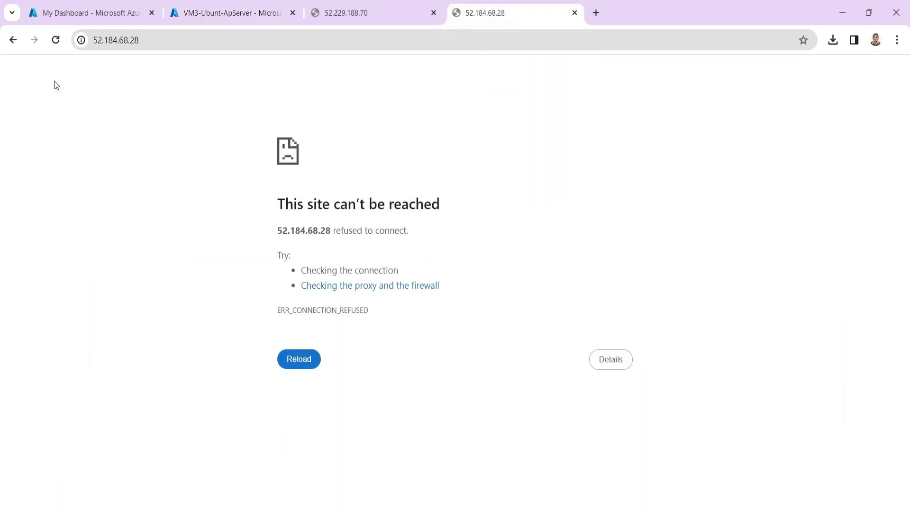
{"action": "left_click", "coordinate": [55, 40]}
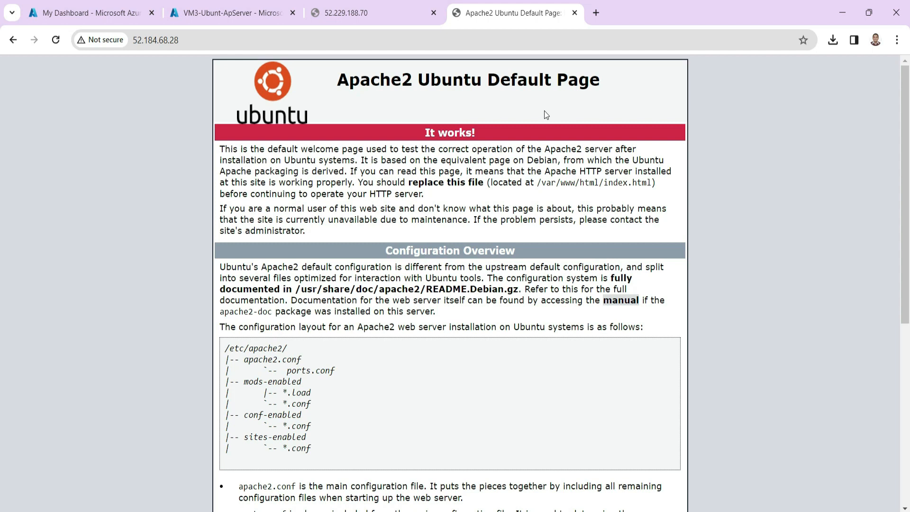
Switch to the VM-1WndAS Remote Desktop session and take it out of full screen
{"action": "left_click", "coordinate": [382, 24]}
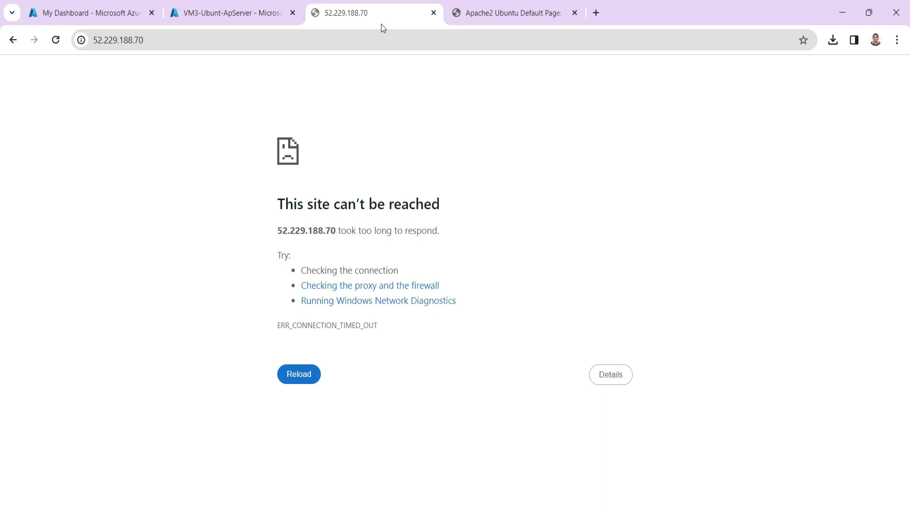
{"action": "left_click", "coordinate": [236, 19]}
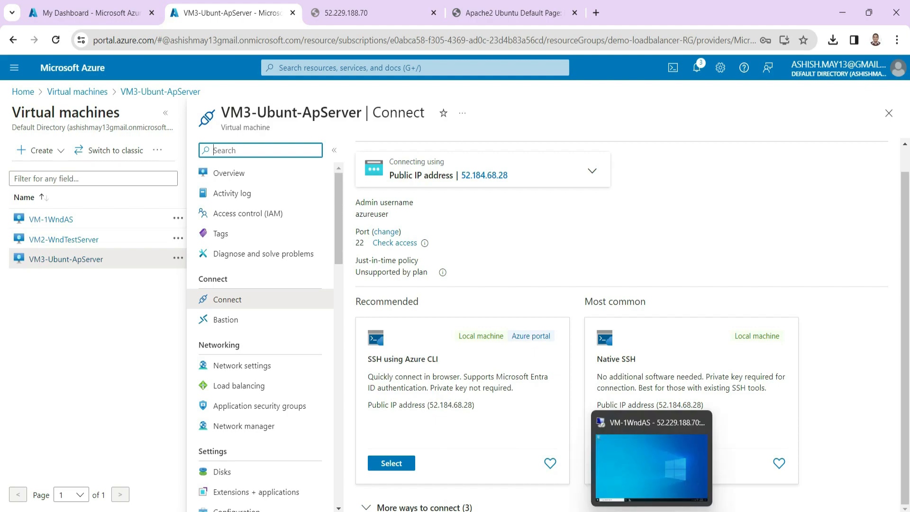
{"action": "left_click", "coordinate": [651, 511]}
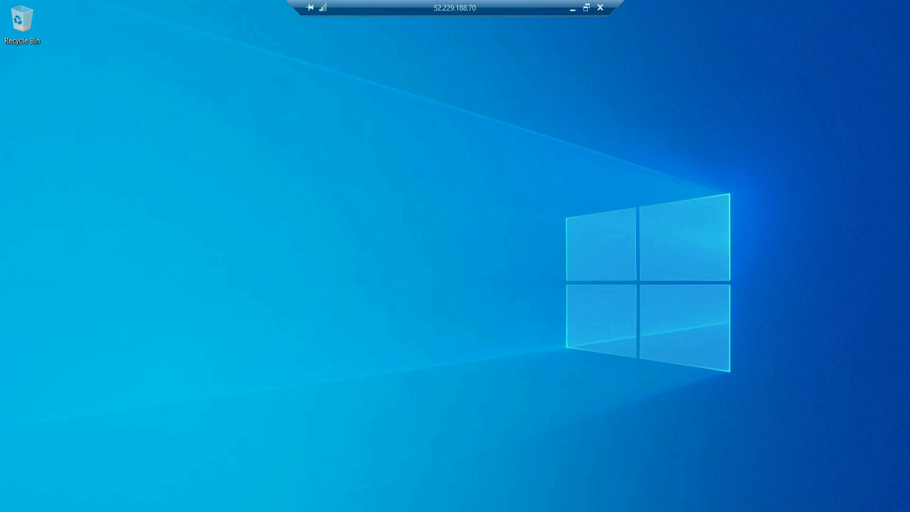
{"action": "left_click", "coordinate": [587, 7]}
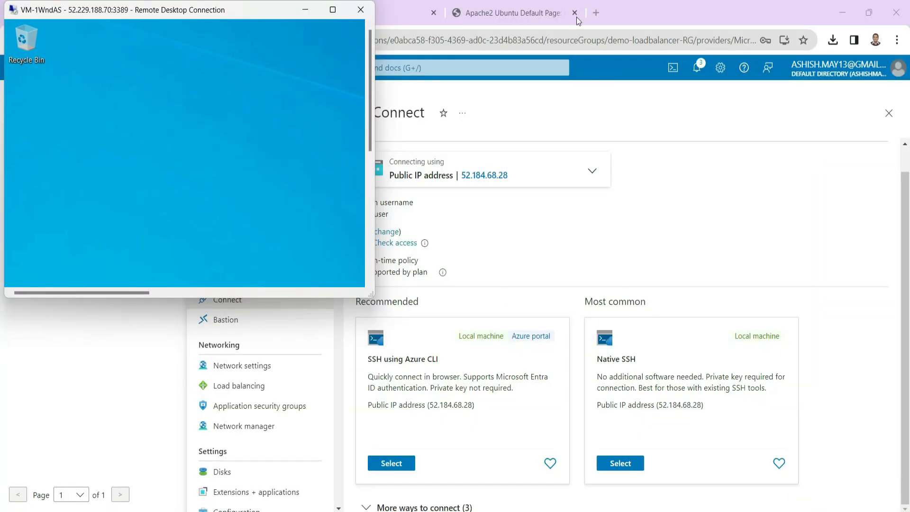
Enlarge the VM-1WndAS remote desktop window and move it so the browser tabs stay uncovered
{"action": "left_click_drag", "start_coordinate": [371, 294], "coordinate": [743, 366]}
{"action": "mouse_move", "coordinate": [678, 511]}
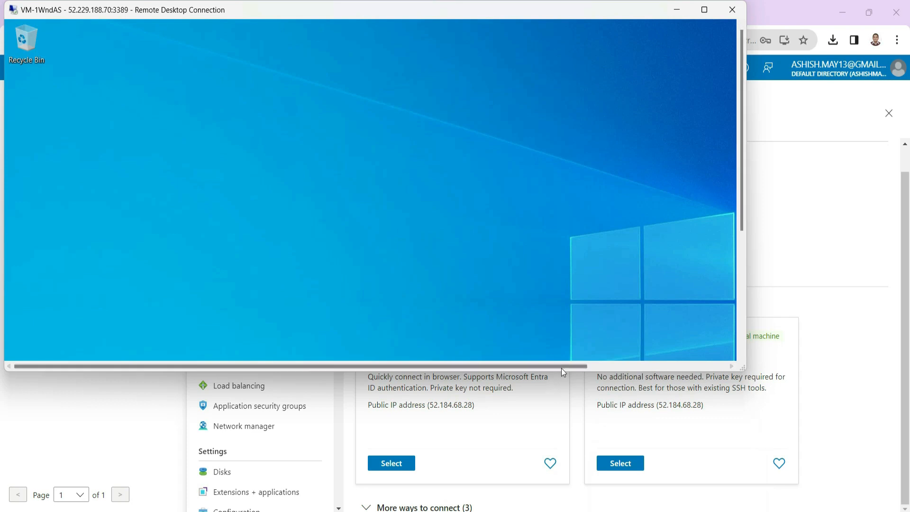
{"action": "left_click_drag", "start_coordinate": [563, 368], "coordinate": [709, 366]}
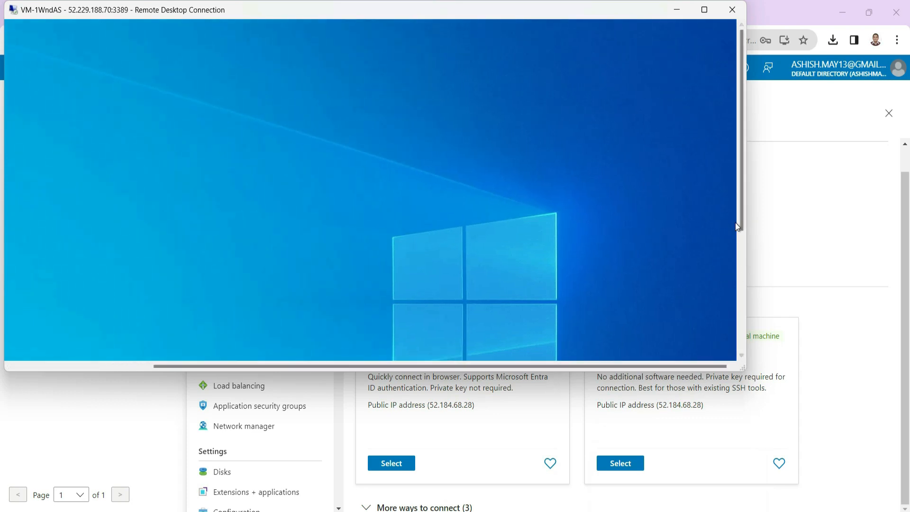
{"action": "left_click_drag", "start_coordinate": [740, 221], "coordinate": [744, 350]}
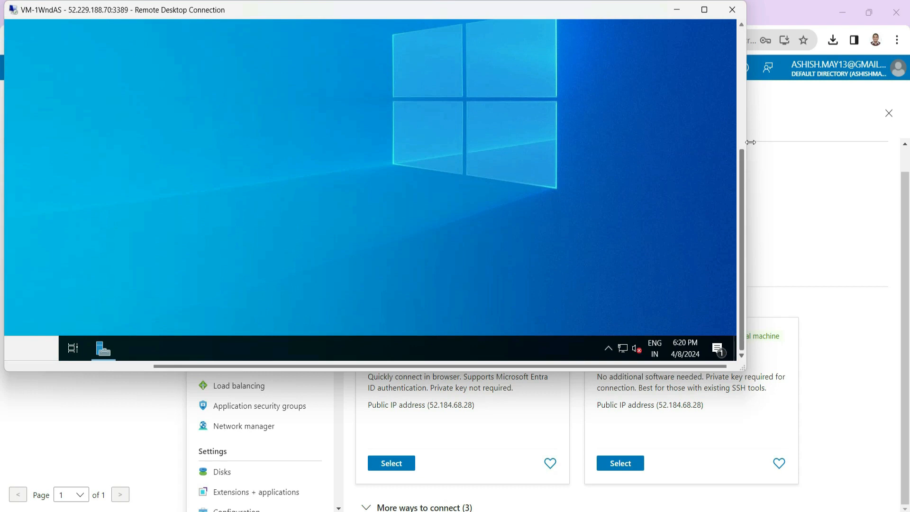
{"action": "left_click_drag", "start_coordinate": [747, 143], "coordinate": [825, 145]}
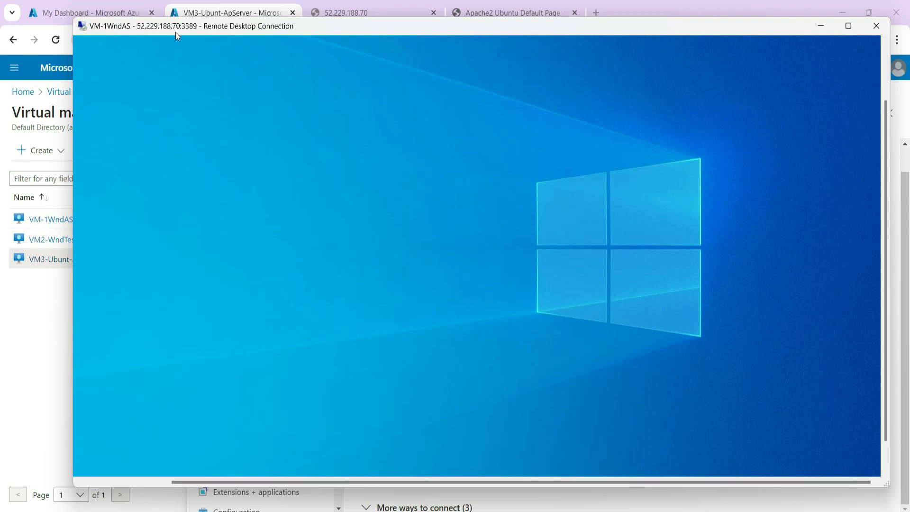
{"action": "left_click_drag", "start_coordinate": [359, 30], "coordinate": [368, 59]}
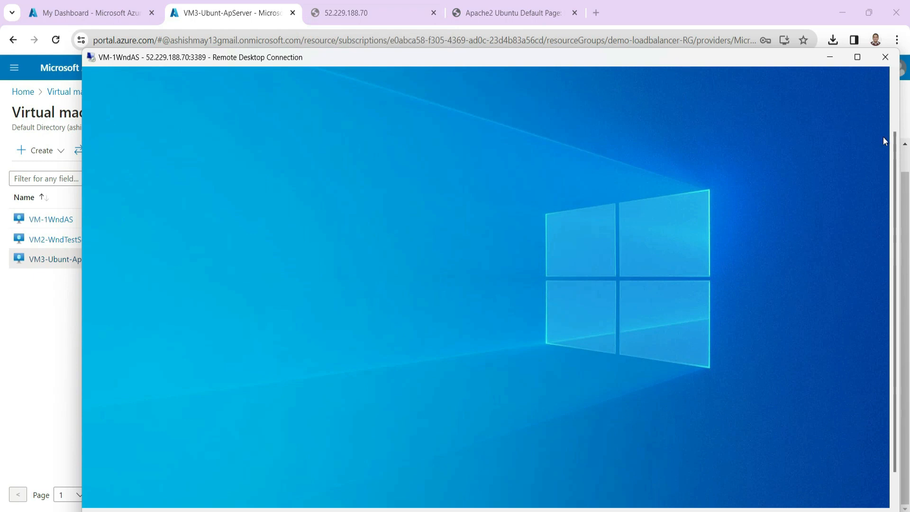
Open Server Manager on VM-1WndAS and dismiss the Windows Admin Center and Azure Arc message
{"action": "left_click_drag", "start_coordinate": [894, 137], "coordinate": [892, 75]}
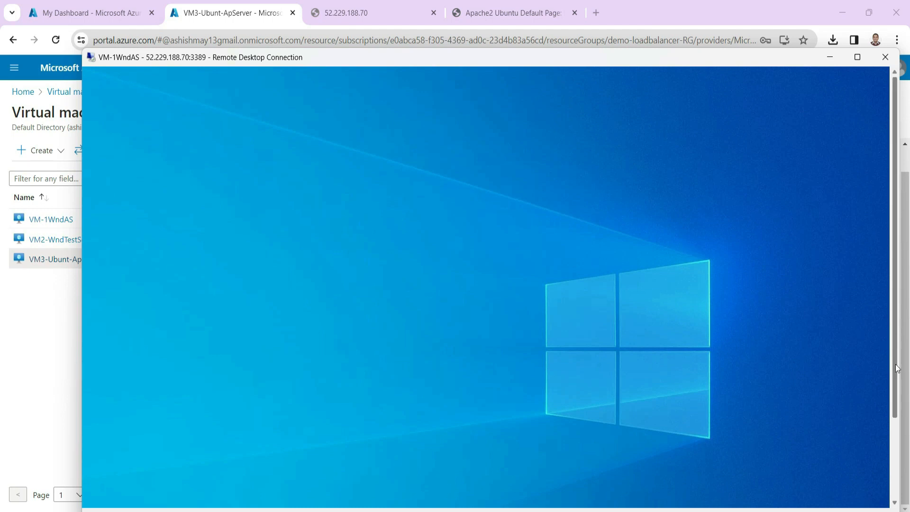
{"action": "left_click_drag", "start_coordinate": [896, 369], "coordinate": [890, 442]}
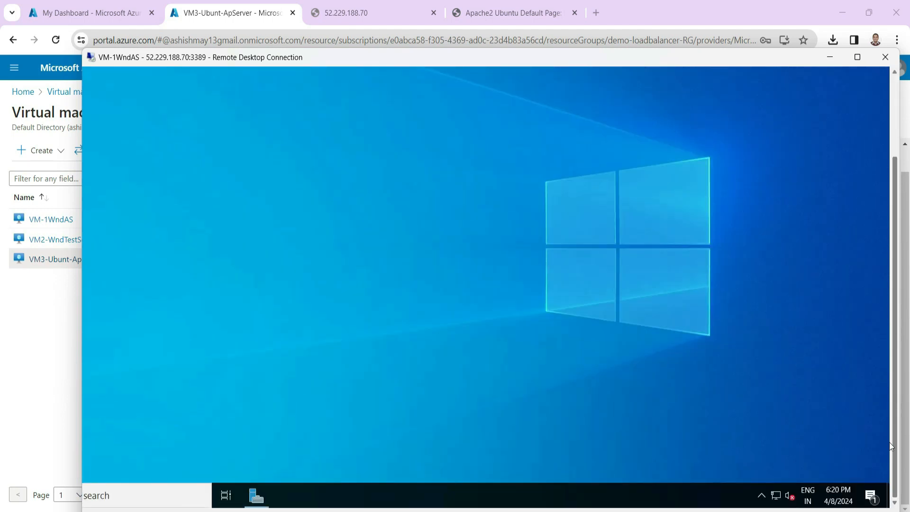
{"action": "left_click", "coordinate": [255, 495]}
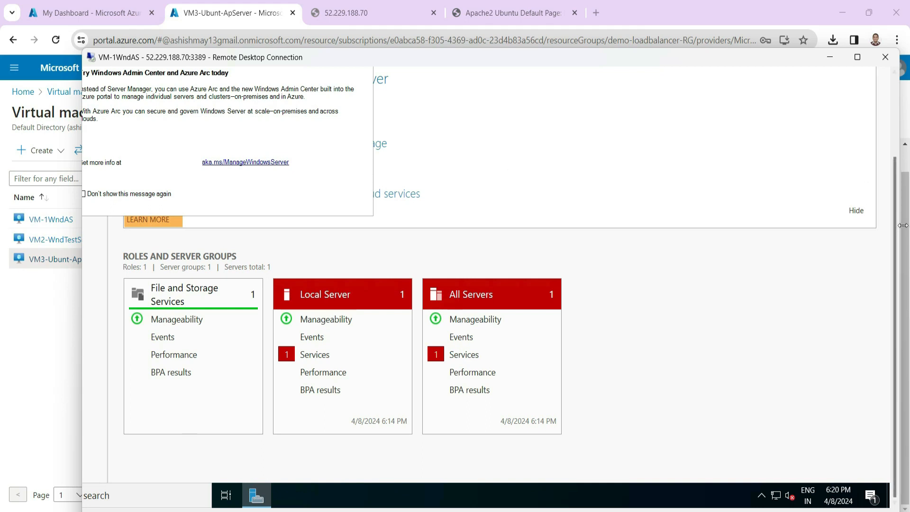
{"action": "scroll", "coordinate": [898, 234], "scroll_direction": "up", "scroll_amount": 2}
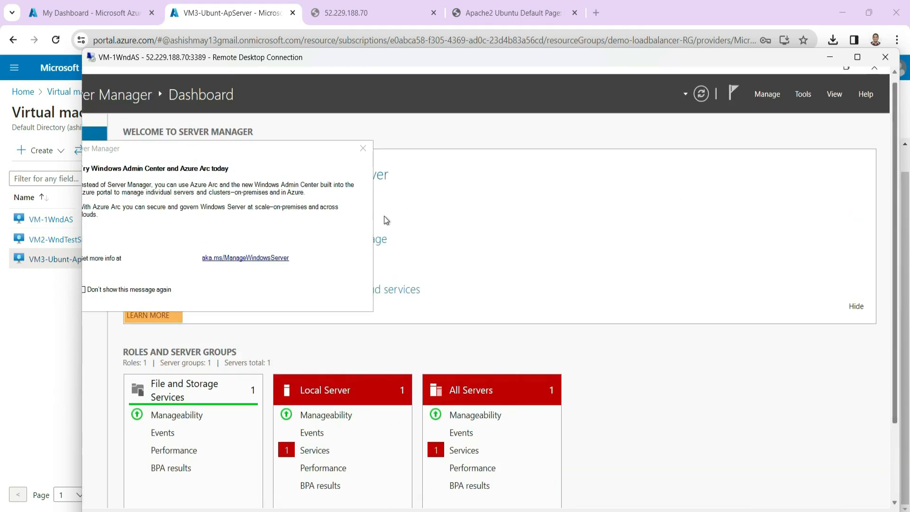
{"action": "left_click", "coordinate": [363, 149]}
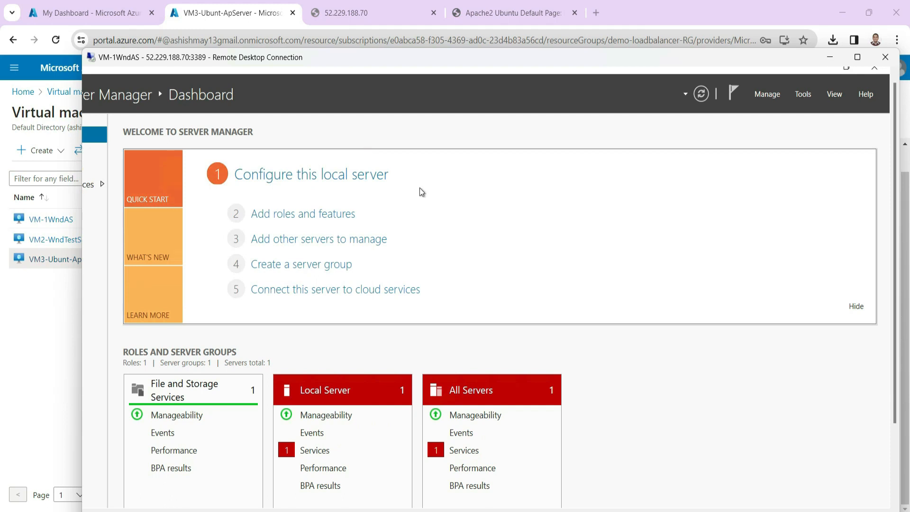
Start adding roles and features with a role-based or feature-based installation, keeping VM-1WndAS from the server pool as destination
{"action": "left_click", "coordinate": [315, 217]}
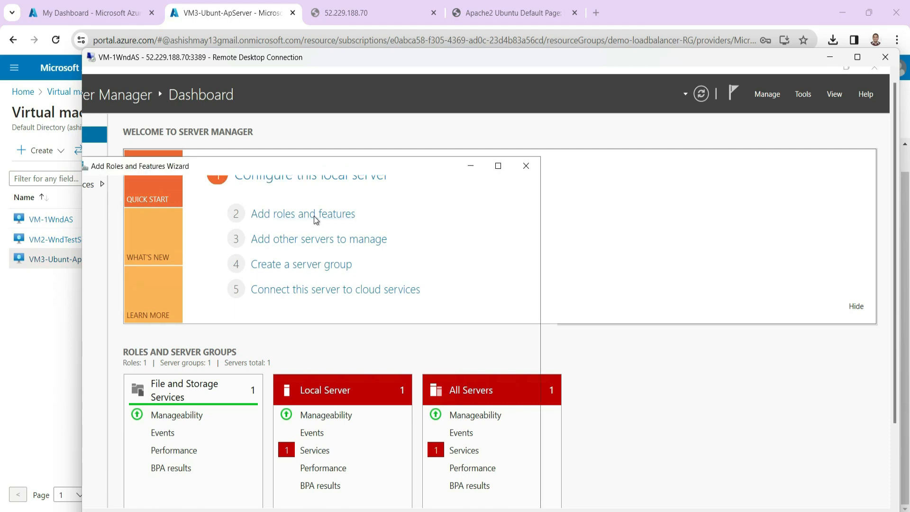
{"action": "left_click", "coordinate": [905, 208]}
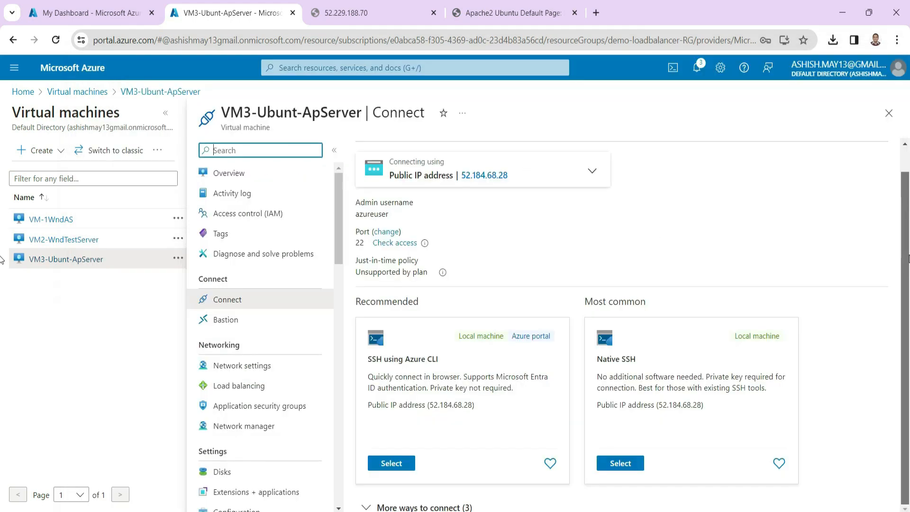
{"action": "left_click", "coordinate": [667, 511]}
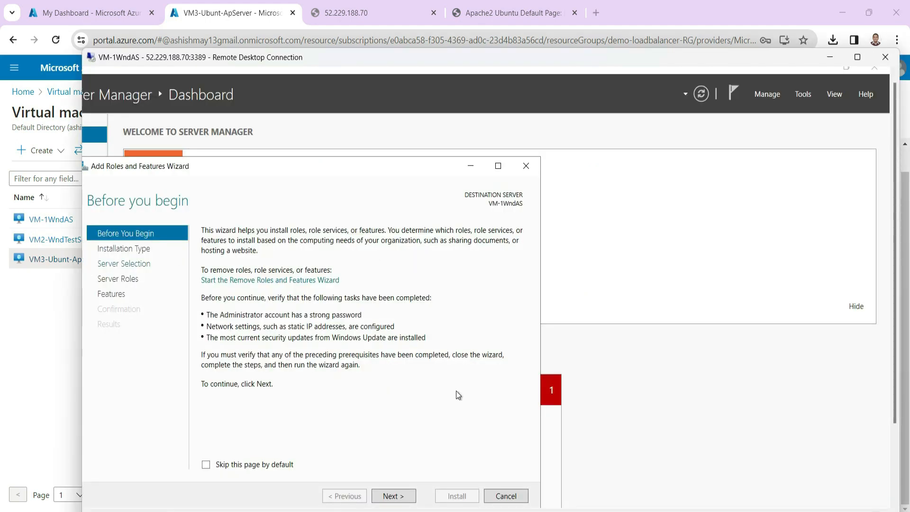
{"action": "left_click", "coordinate": [397, 498]}
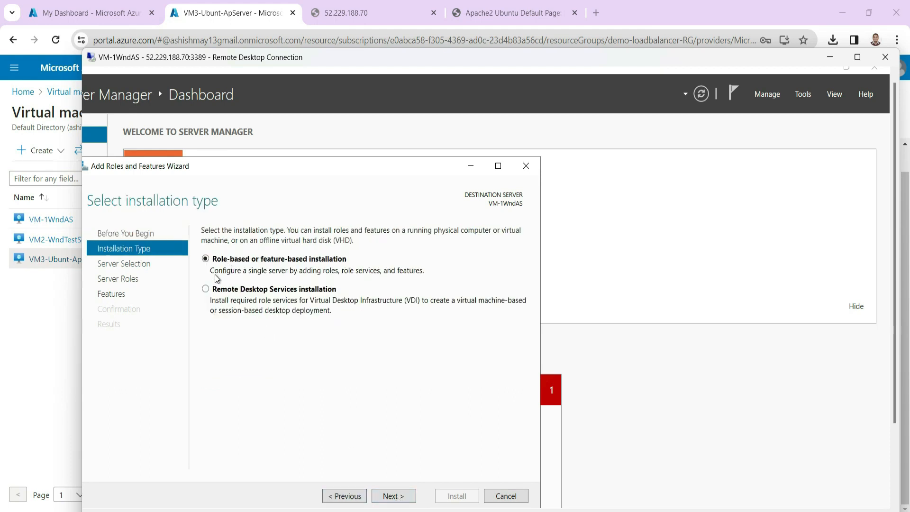
{"action": "left_click", "coordinate": [397, 497]}
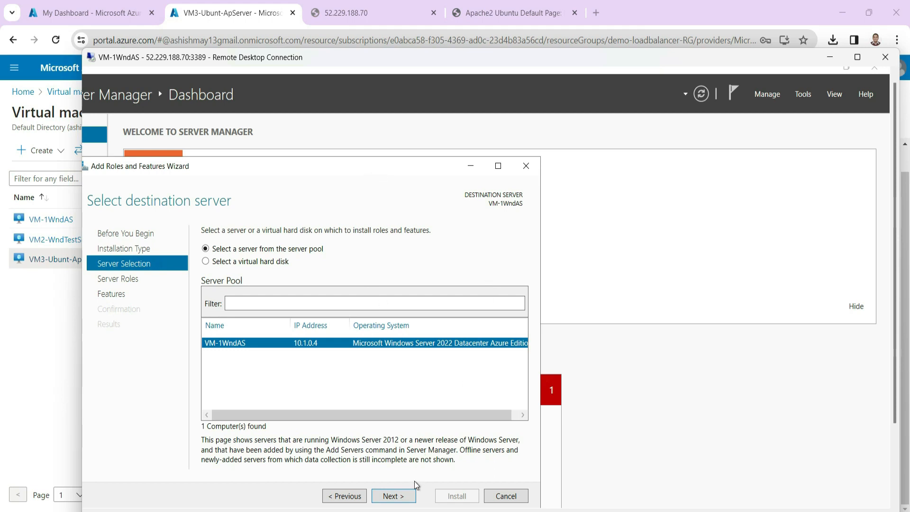
{"action": "left_click", "coordinate": [394, 496]}
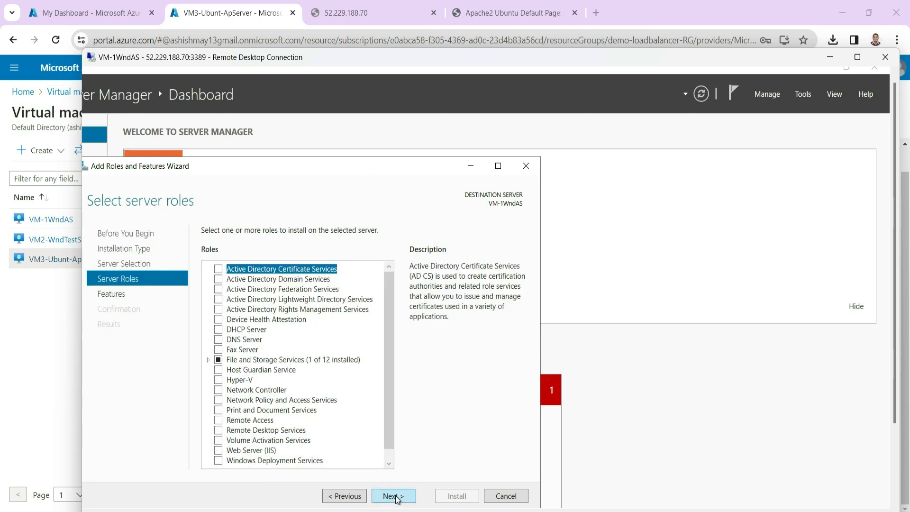
Select the Web Server (IIS) role and add its required features, including the management tools
{"action": "left_click_drag", "start_coordinate": [388, 400], "coordinate": [391, 453]}
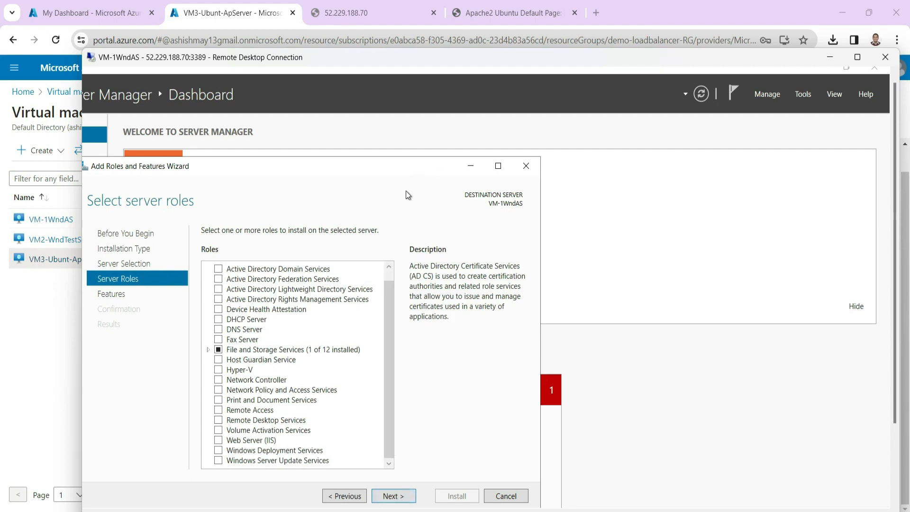
{"action": "left_click", "coordinate": [218, 440]}
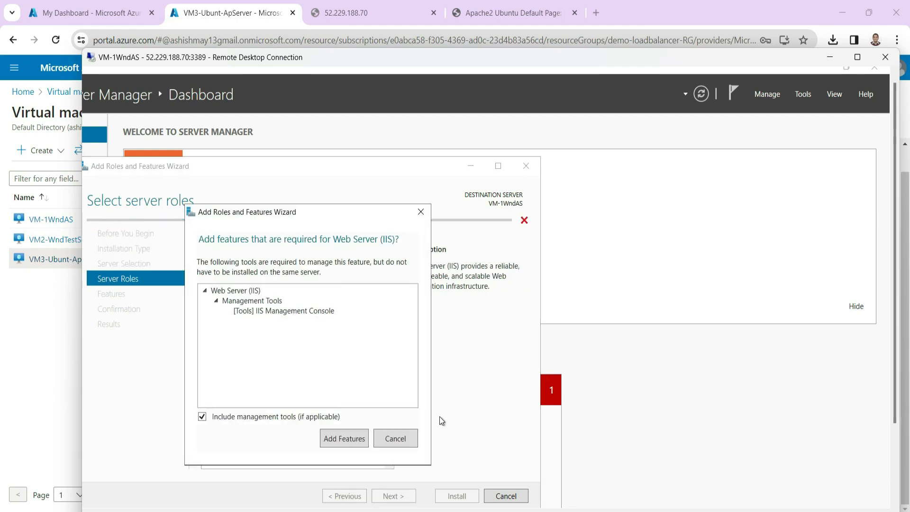
{"action": "left_click", "coordinate": [341, 439]}
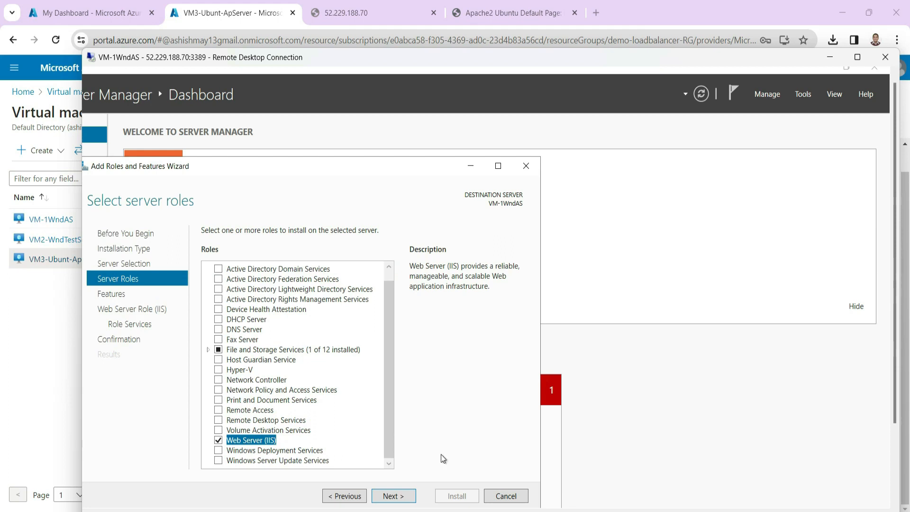
Keep the default features and IIS role services, and install the Web Server (IIS) role on VM-1WndAS
{"action": "left_click", "coordinate": [393, 496]}
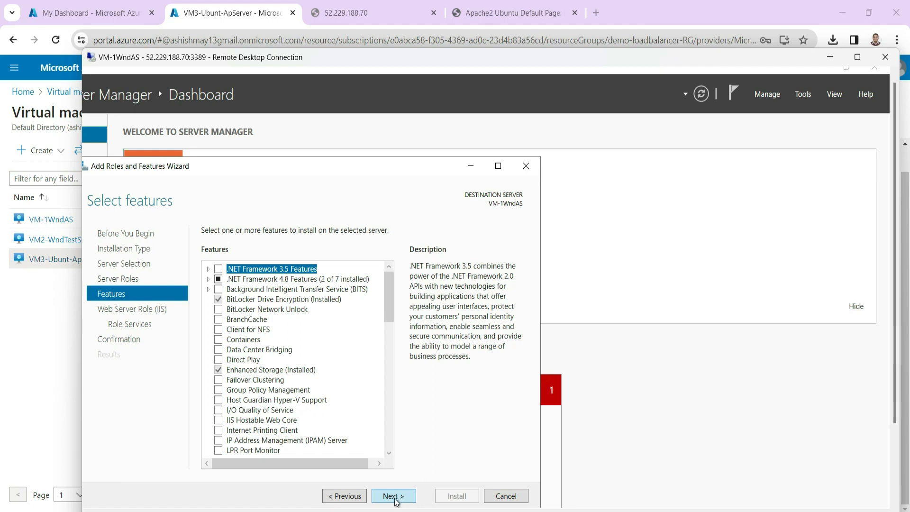
{"action": "left_click", "coordinate": [396, 501]}
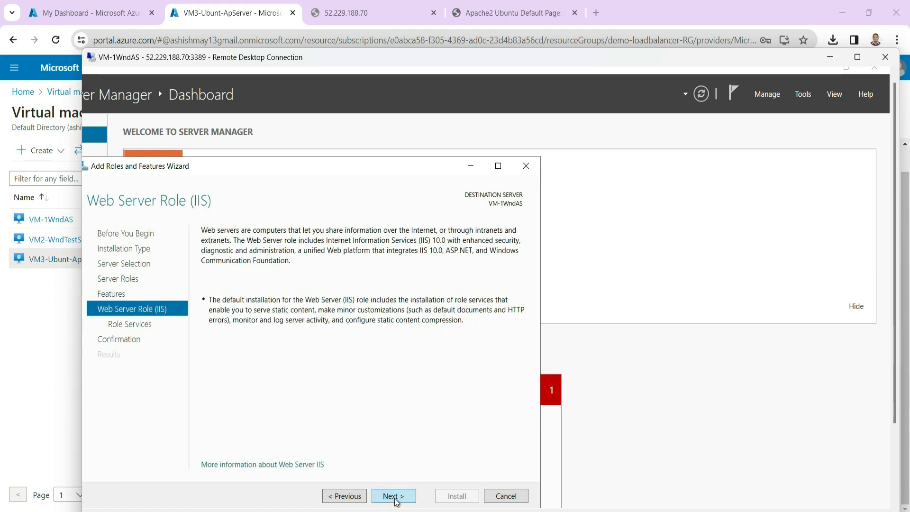
{"action": "left_click", "coordinate": [396, 501]}
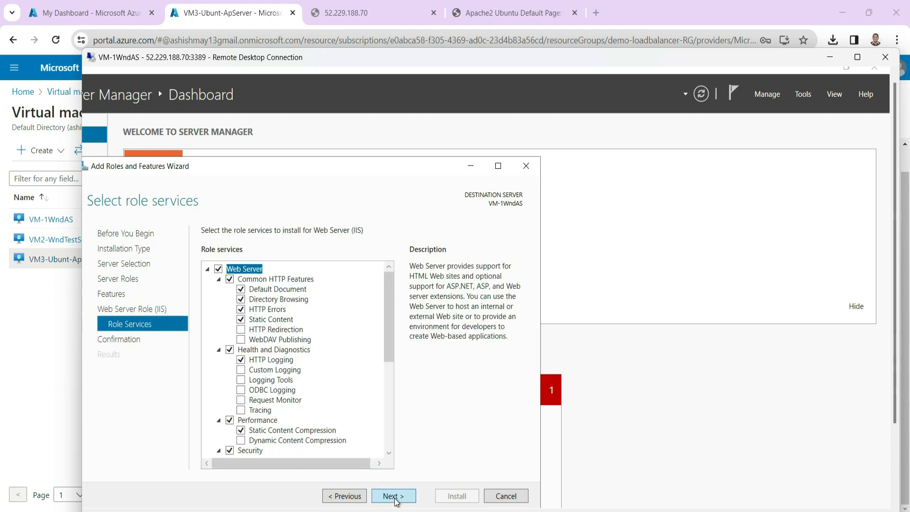
{"action": "left_click_drag", "start_coordinate": [392, 357], "coordinate": [386, 289]}
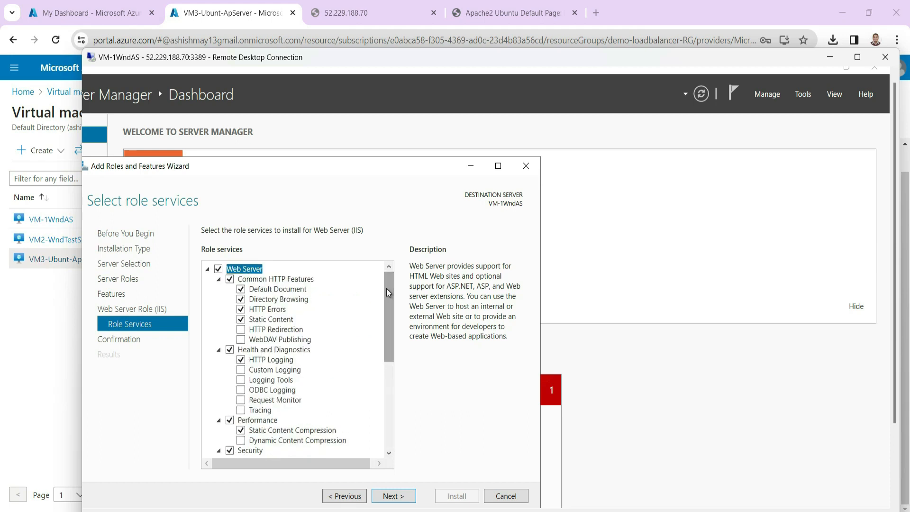
{"action": "left_click", "coordinate": [389, 496]}
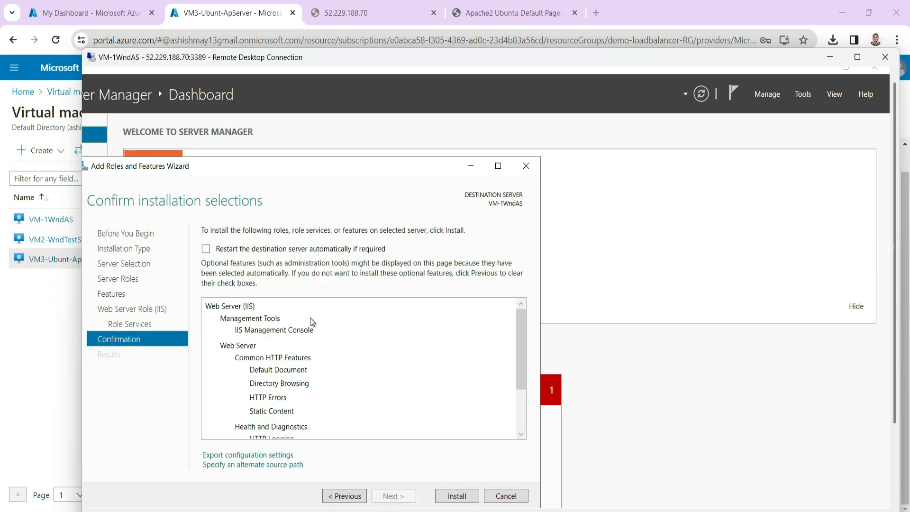
{"action": "left_click", "coordinate": [458, 496]}
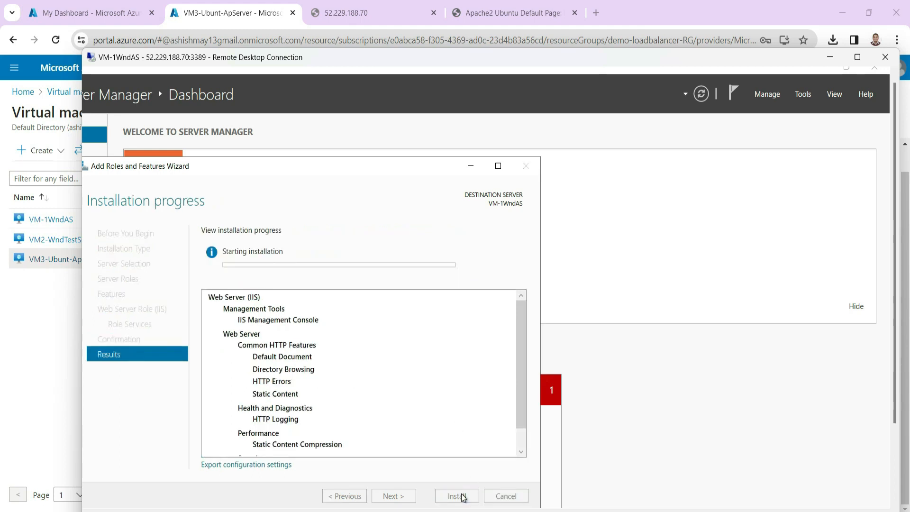
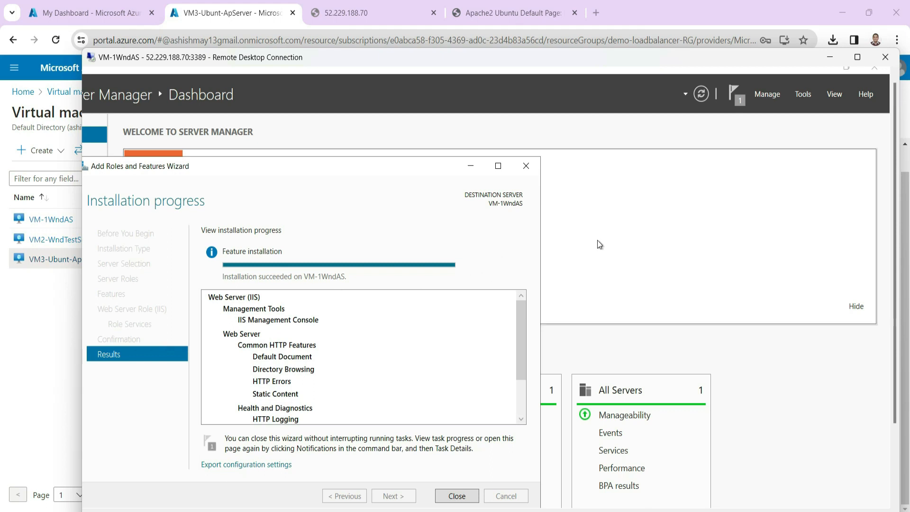
Reload the 52.229.188.70 page in the browser to test IIS, and compare it with the Apache page at 52.184.68.28
{"action": "left_click", "coordinate": [379, 19]}
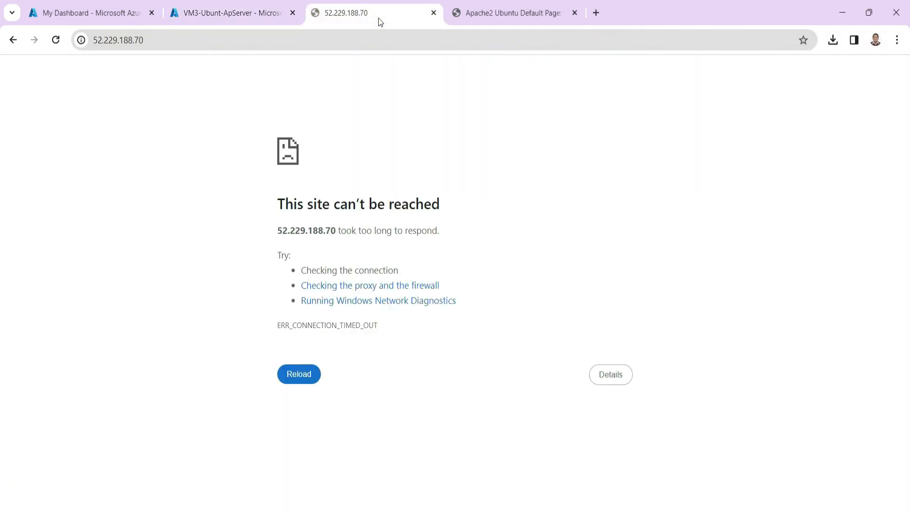
{"action": "left_click", "coordinate": [55, 40]}
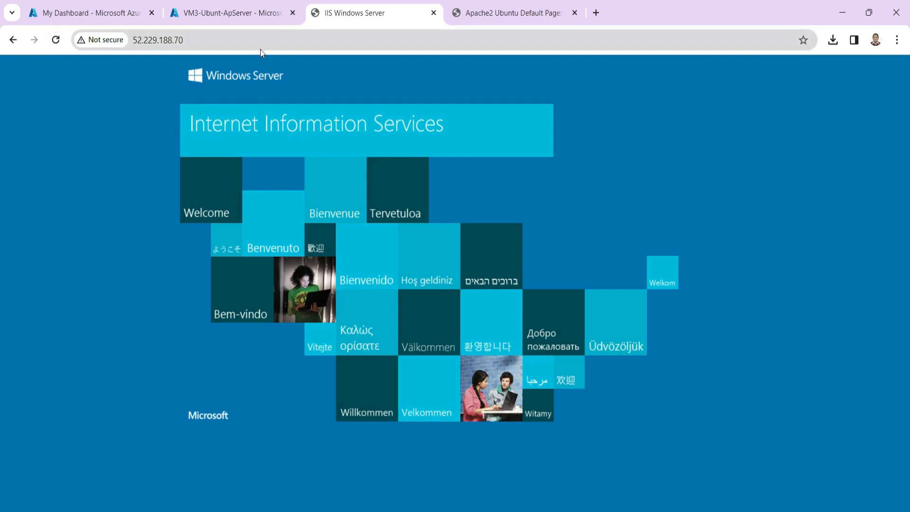
{"action": "left_click", "coordinate": [489, 14]}
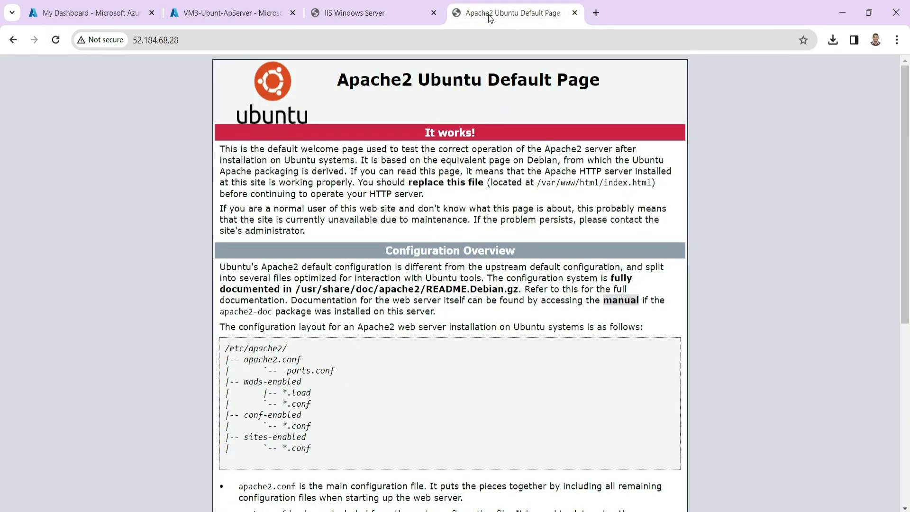
{"action": "left_click", "coordinate": [373, 15]}
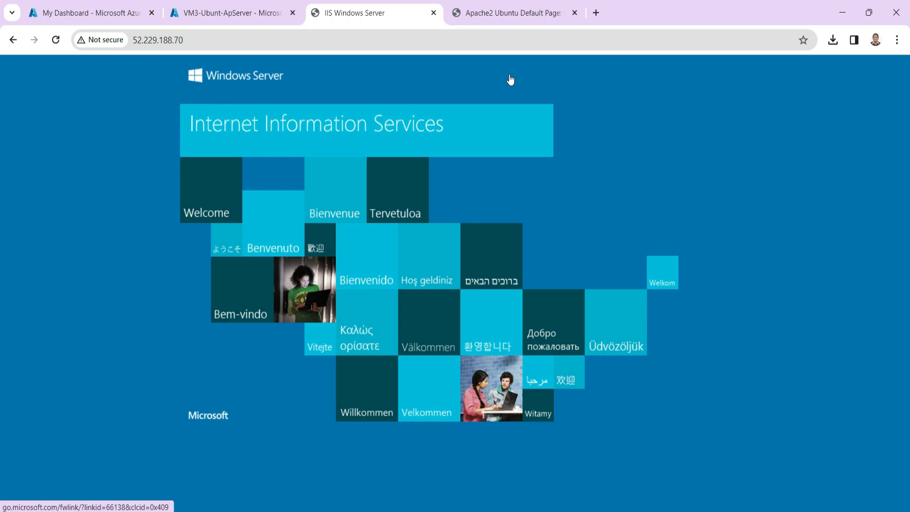
{"action": "left_click", "coordinate": [506, 19]}
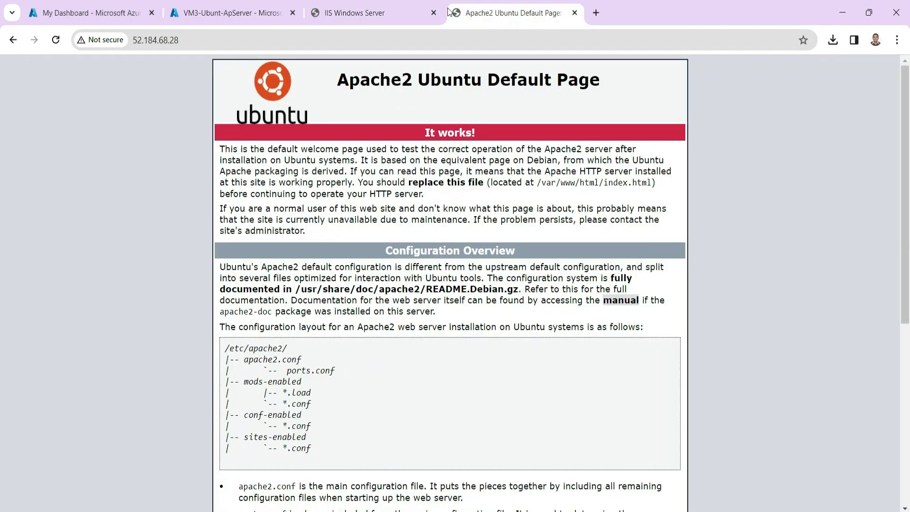
Return to the Azure portal, open the VM2-WndTestServer virtual machine, and copy its public IP address
{"action": "left_click", "coordinate": [411, 13]}
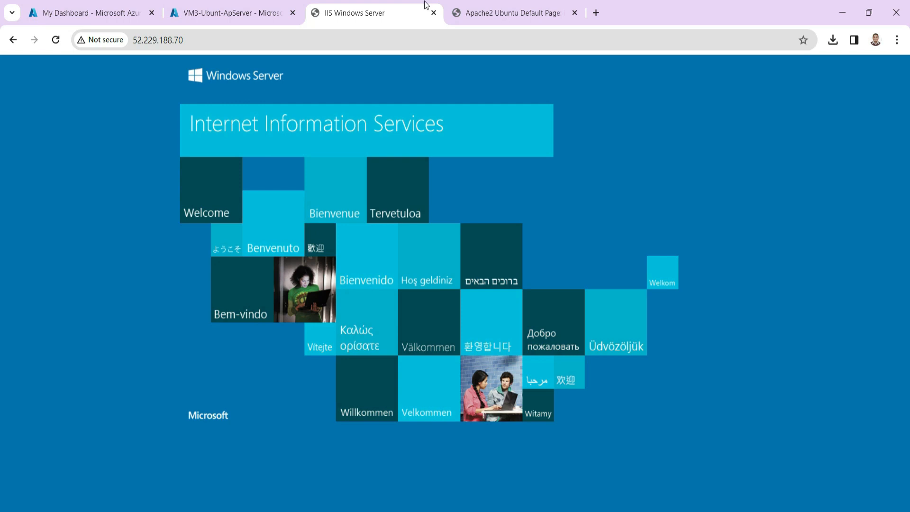
{"action": "left_click", "coordinate": [102, 10]}
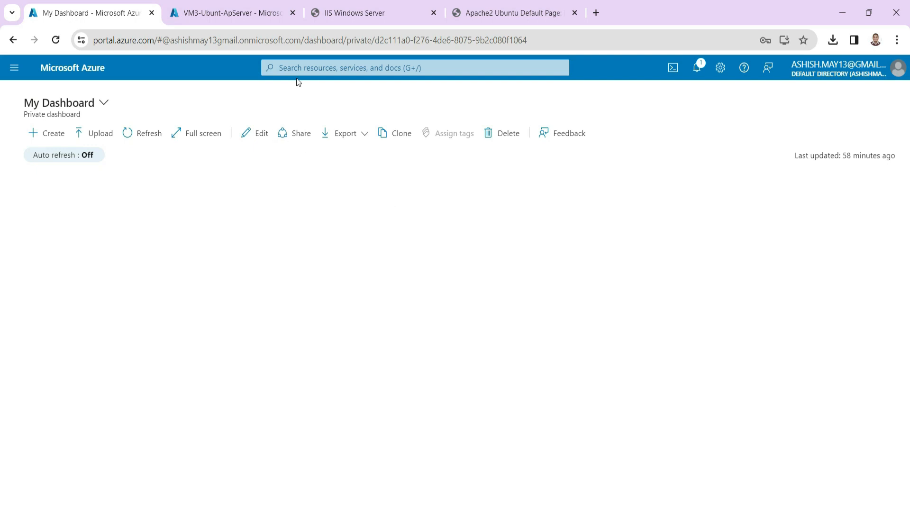
{"action": "left_click", "coordinate": [313, 66]}
{"action": "left_click", "coordinate": [304, 266]}
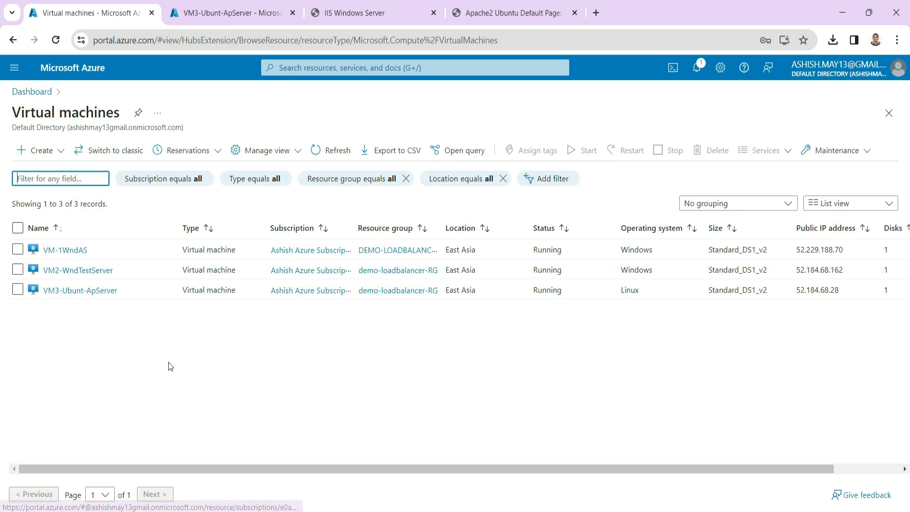
{"action": "left_click", "coordinate": [80, 270]}
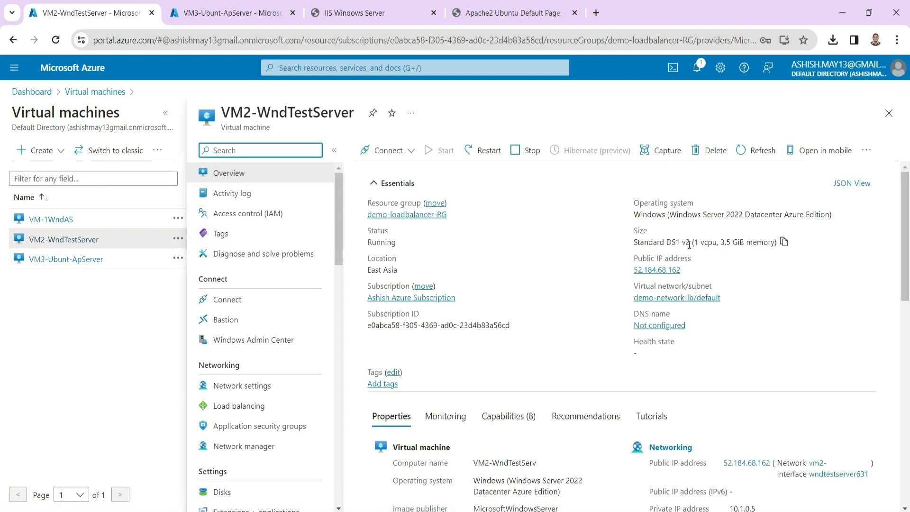
{"action": "left_click", "coordinate": [688, 272]}
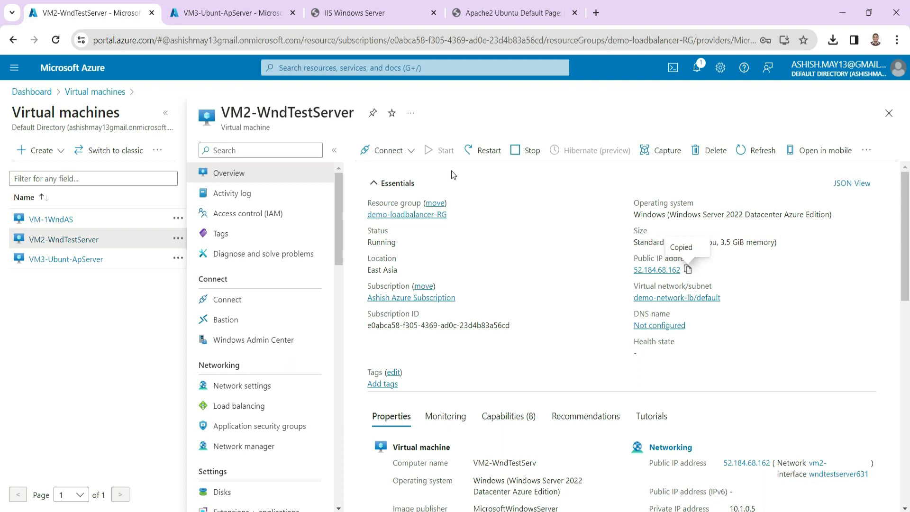
Download the native RDP file for VM2-WndTestServer and save it in Downloads under the suggested name
{"action": "left_click", "coordinate": [389, 151]}
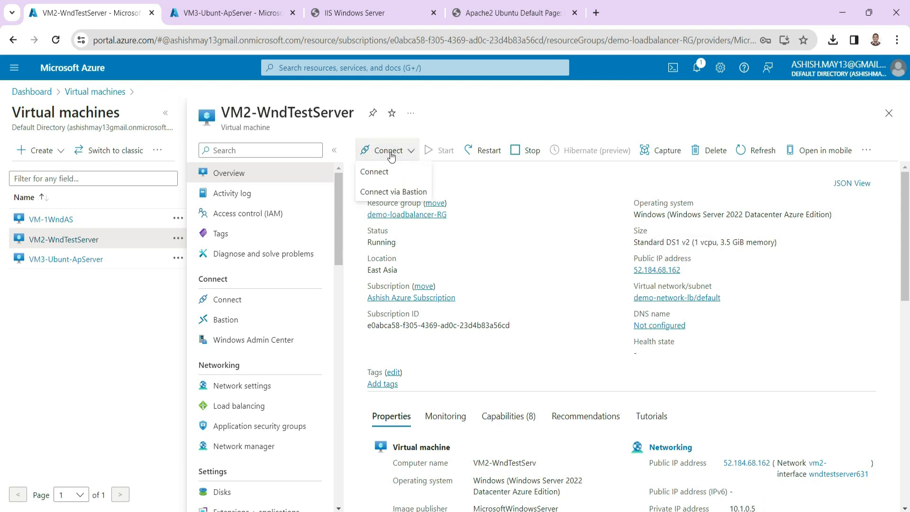
{"action": "left_click", "coordinate": [375, 172]}
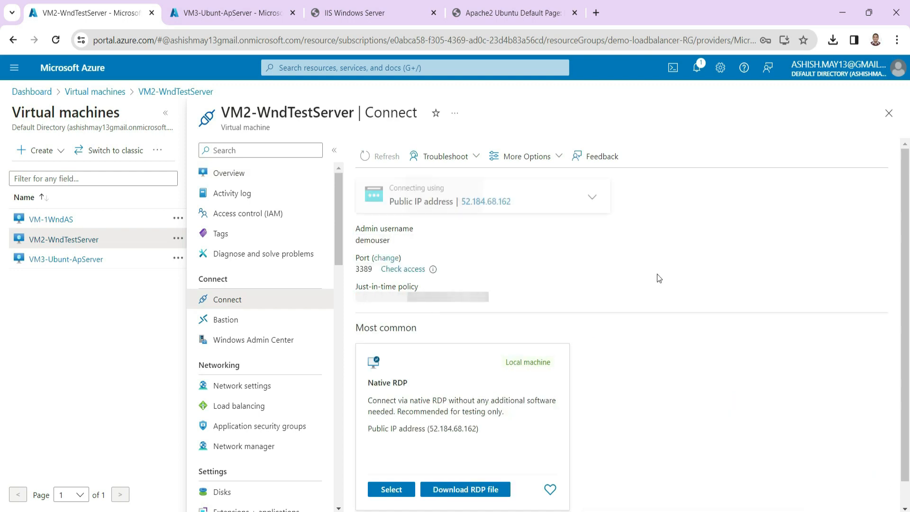
{"action": "left_click", "coordinate": [477, 494]}
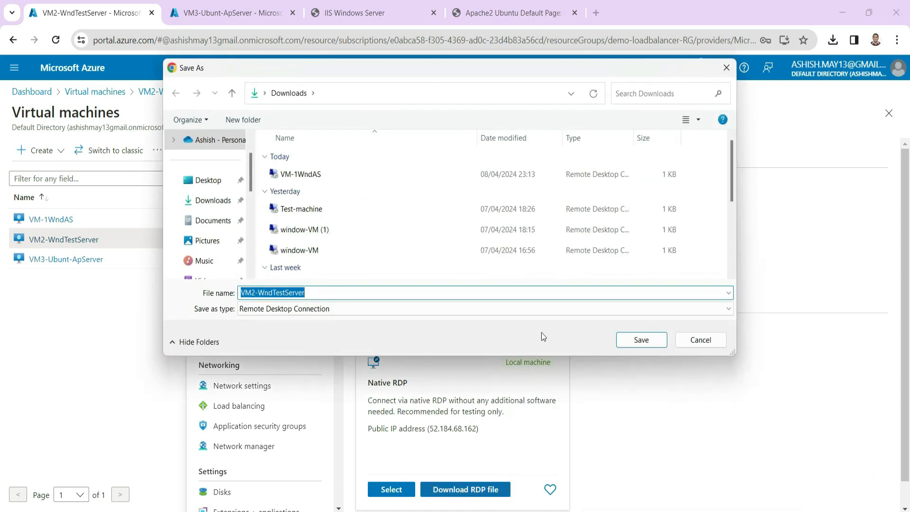
{"action": "left_click", "coordinate": [629, 342]}
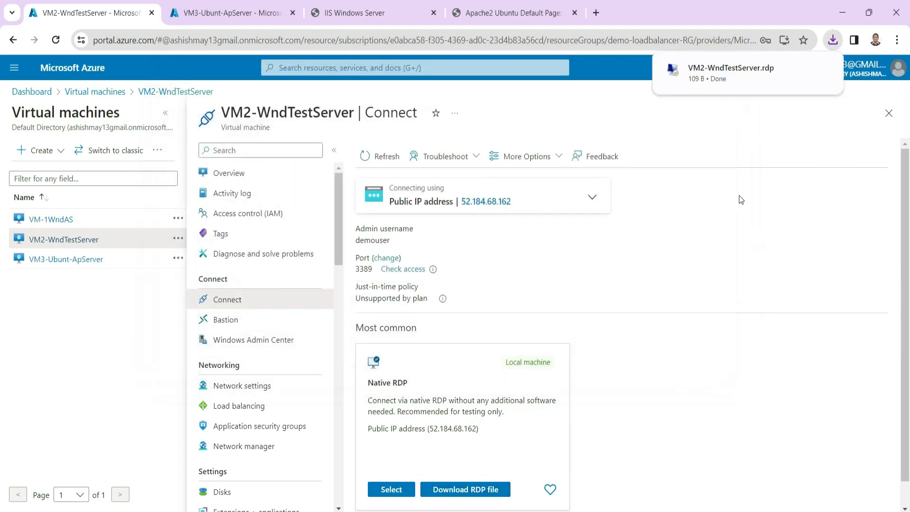
Open the downloaded RDP file and connect to VM2-WndTestServer, entering the account password and accepting the unverified publisher and certificate
{"action": "left_click", "coordinate": [701, 66]}
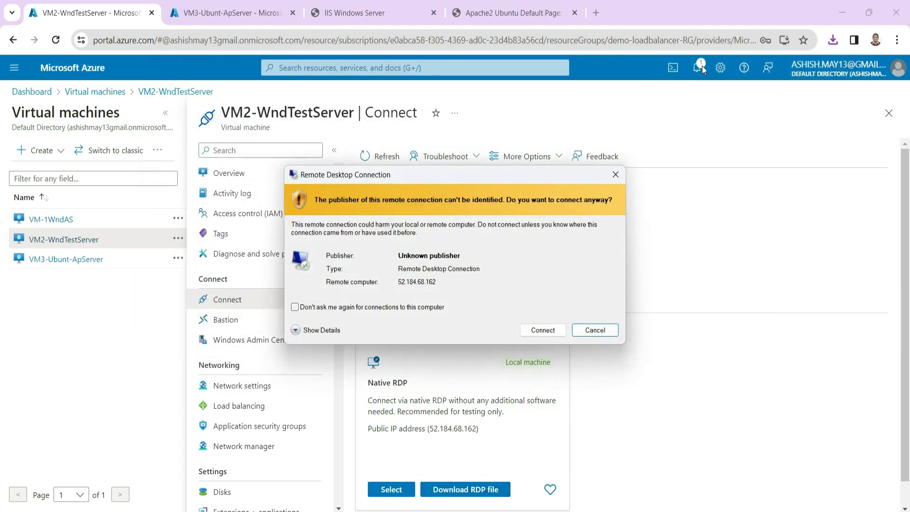
{"action": "left_click", "coordinate": [543, 330]}
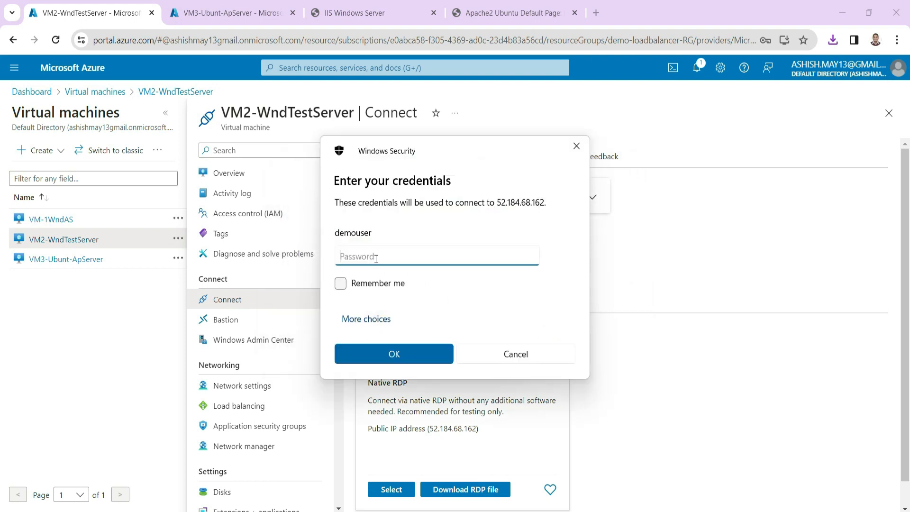
{"action": "type", "text": "••••••••••••"}
{"action": "key", "text": "Return"}
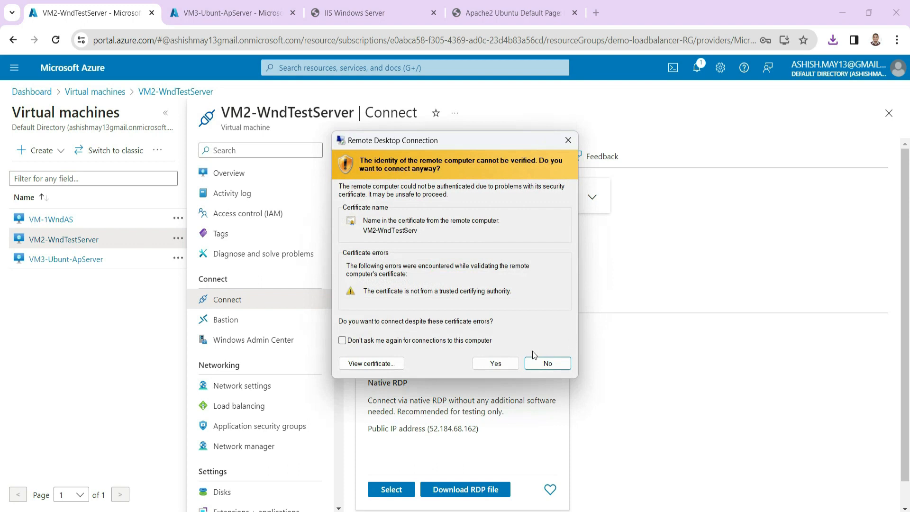
{"action": "left_click", "coordinate": [495, 363]}
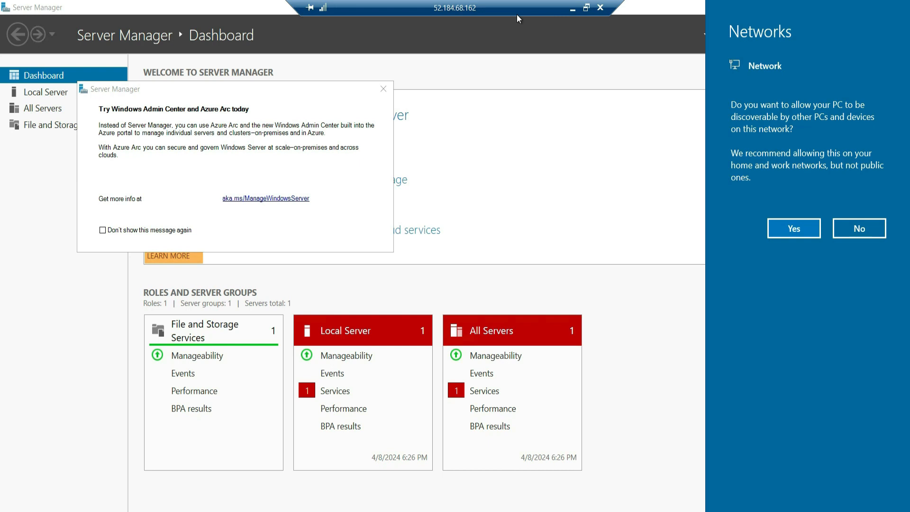
Close the Windows Admin Center notice, minimize Server Manager on VM2-WndTestServer, and take the remote session out of full screen
{"action": "left_click", "coordinate": [383, 87]}
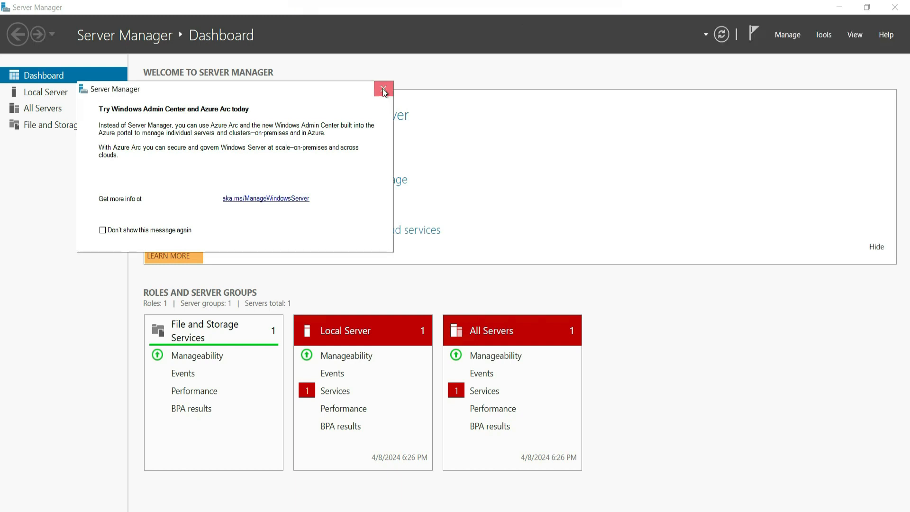
{"action": "left_click", "coordinate": [382, 88]}
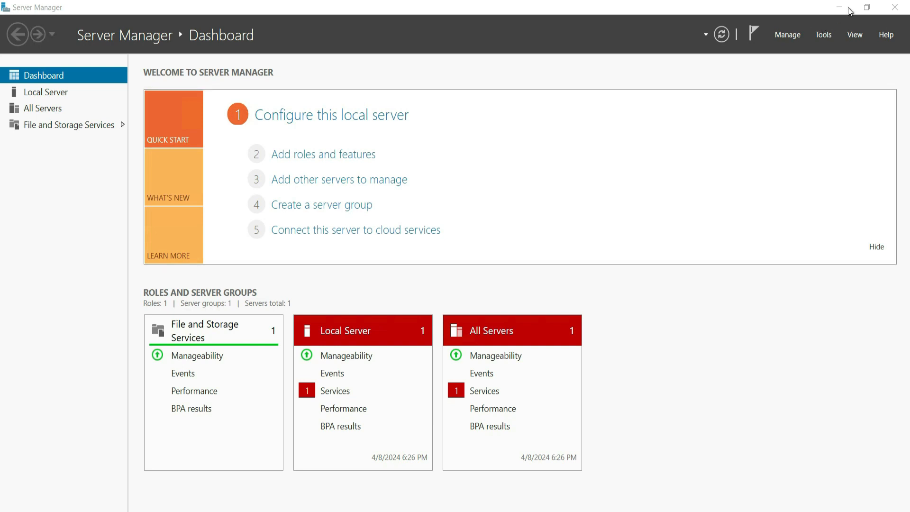
{"action": "left_click", "coordinate": [866, 8]}
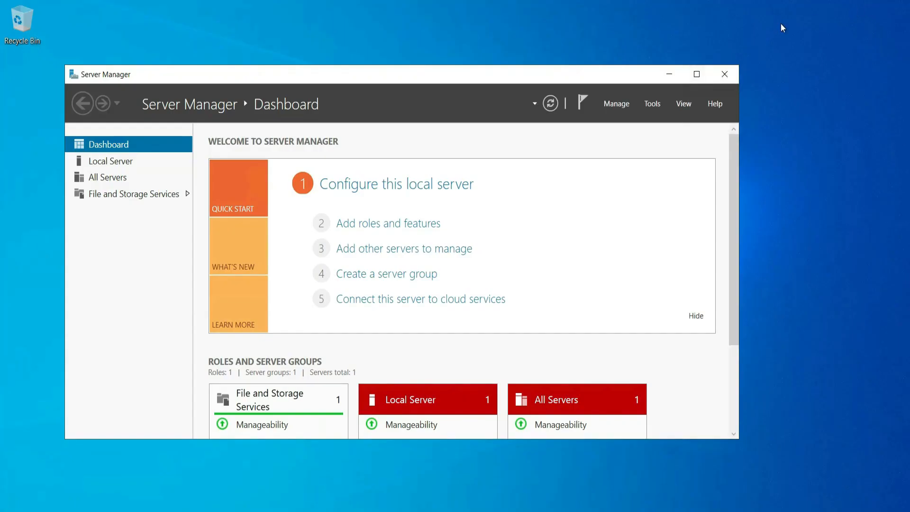
{"action": "left_click", "coordinate": [558, 511]}
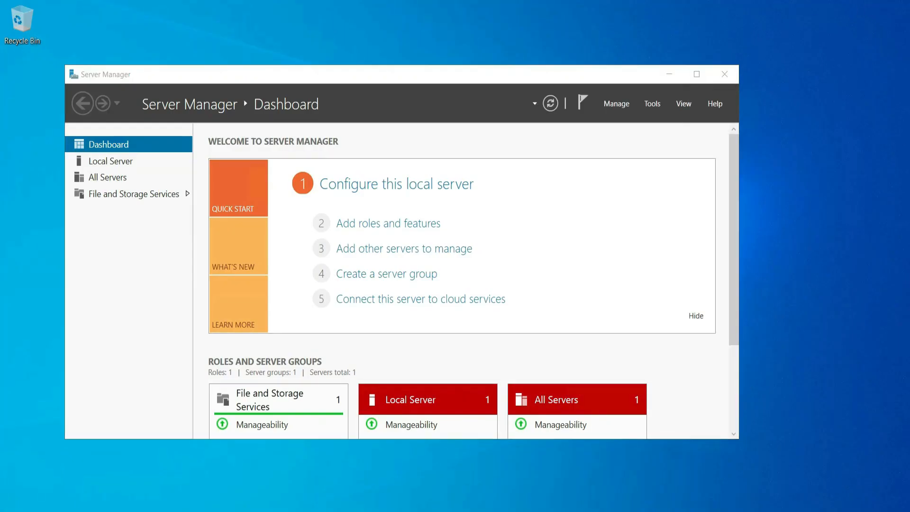
{"action": "left_click", "coordinate": [667, 76]}
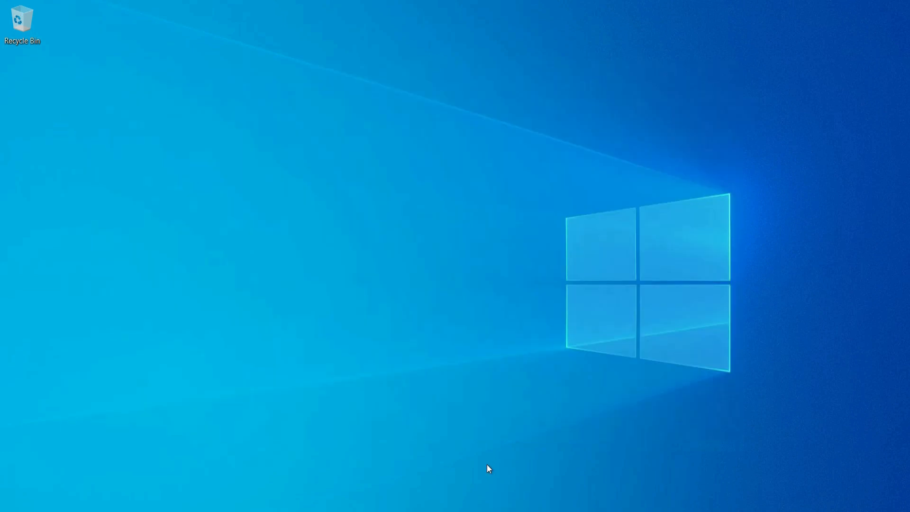
{"action": "left_click", "coordinate": [590, 5]}
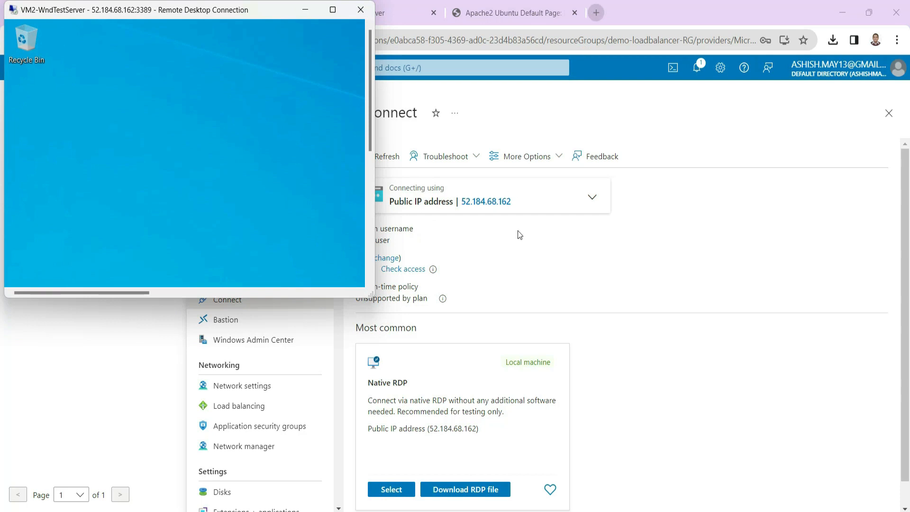
Open the frontend IP configuration of load balancer demo-internal-lb in the portal and select the frontend IP address 10.1.0.7
{"action": "left_click", "coordinate": [680, 284]}
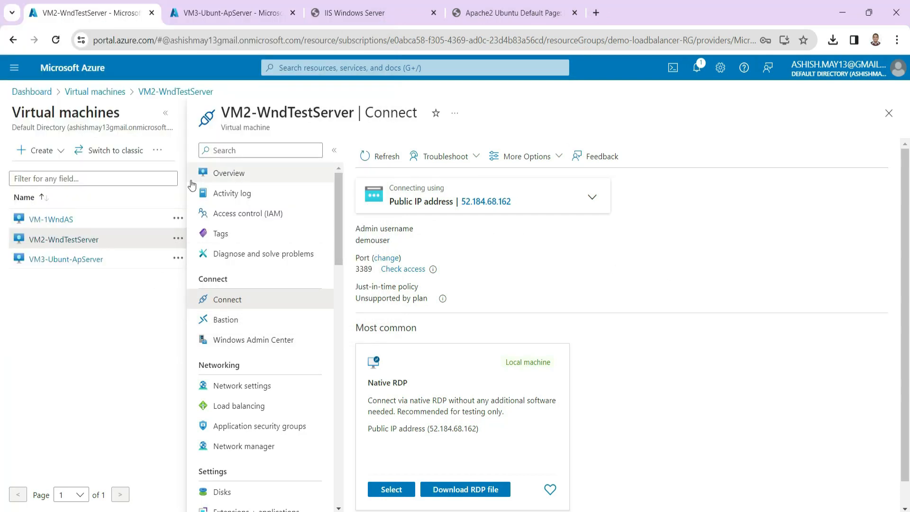
{"action": "left_click", "coordinate": [300, 67]}
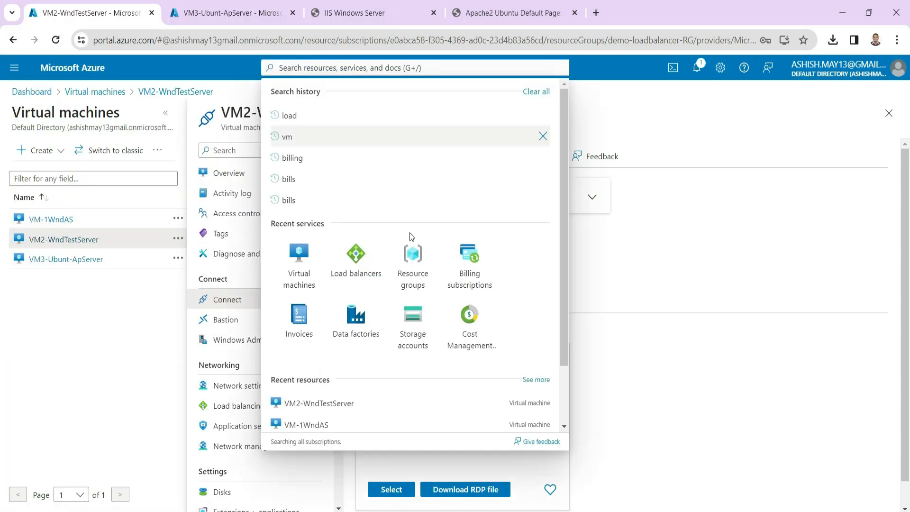
{"action": "left_click", "coordinate": [377, 276]}
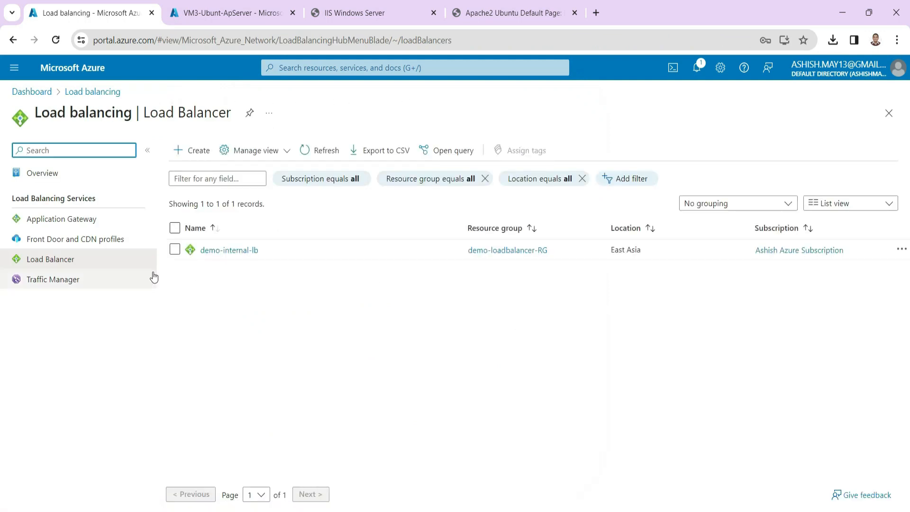
{"action": "left_click", "coordinate": [63, 263]}
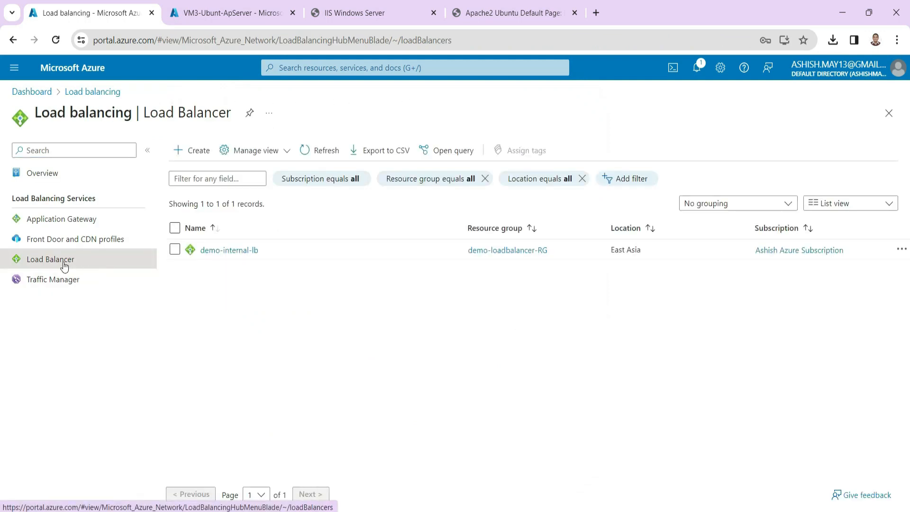
{"action": "left_click", "coordinate": [229, 250]}
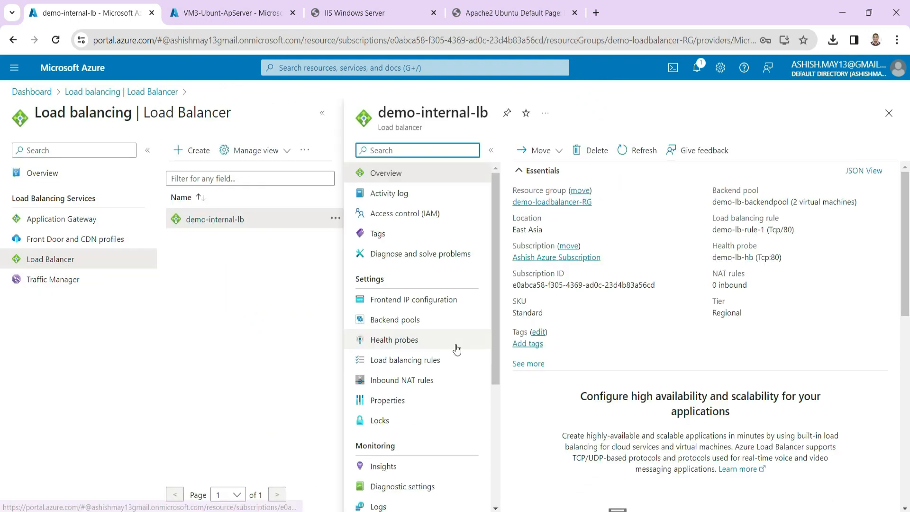
{"action": "left_click", "coordinate": [421, 304]}
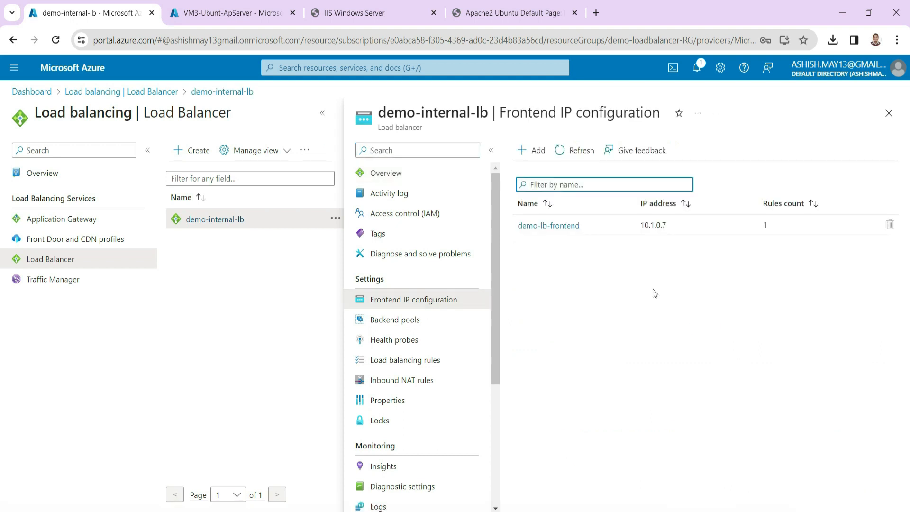
{"action": "left_click", "coordinate": [645, 242]}
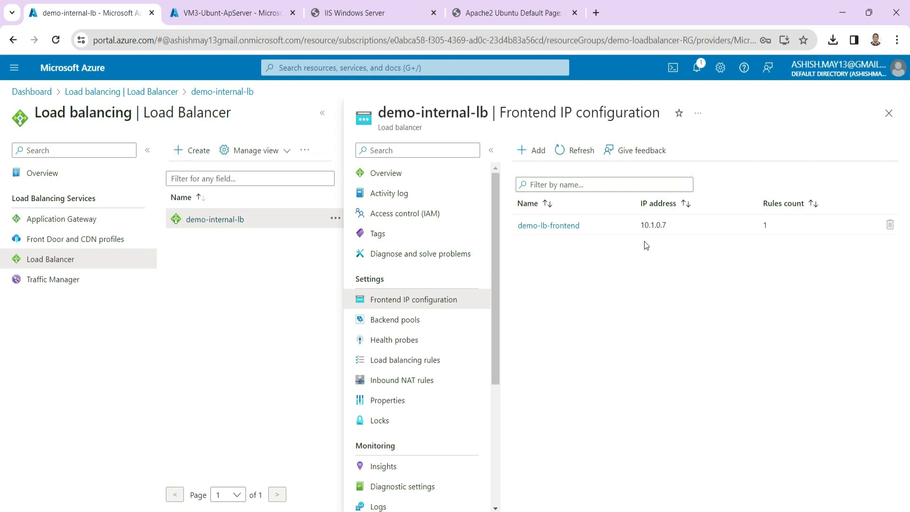
{"action": "left_click_drag", "start_coordinate": [667, 226], "coordinate": [641, 227]}
Switch back to the VM2-WndTestServer remote session and arrange it as a window over the portal, with the remote taskbar in view
{"action": "mouse_move", "coordinate": [652, 511]}
{"action": "left_click", "coordinate": [715, 467]}
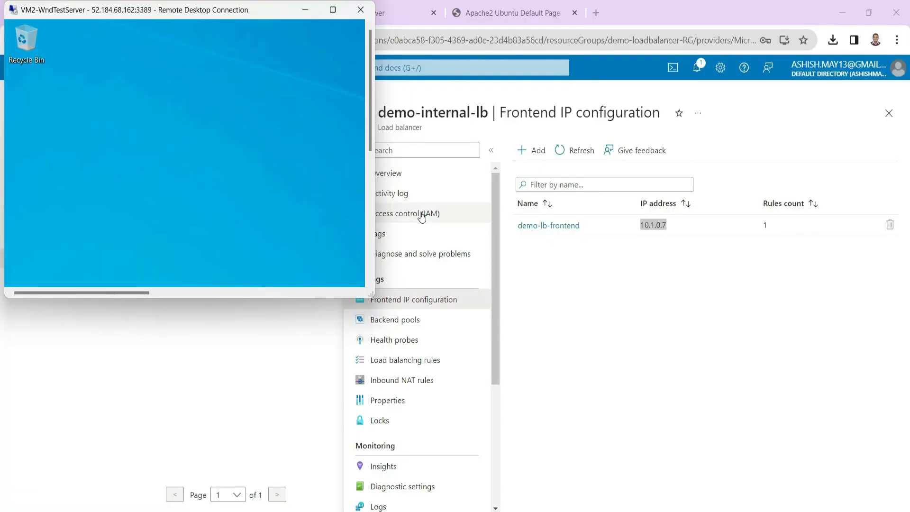
{"action": "left_click_drag", "start_coordinate": [238, 10], "coordinate": [421, 56]}
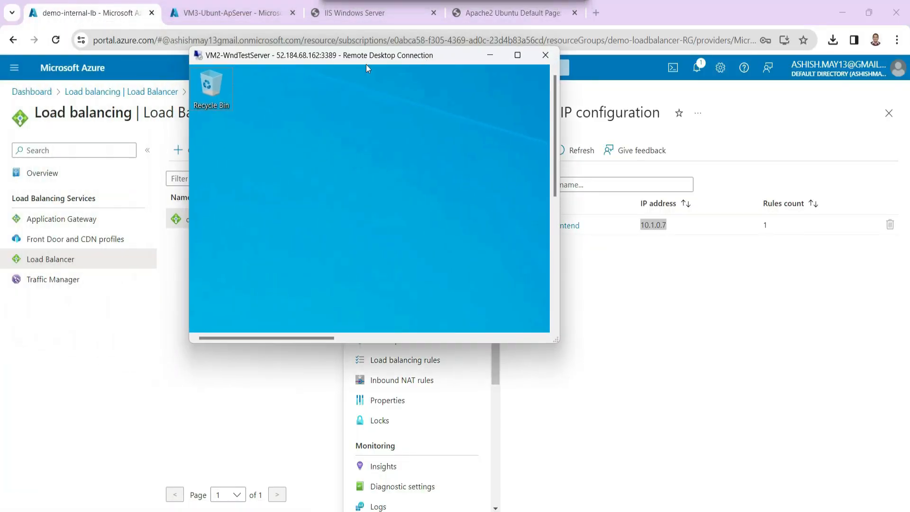
{"action": "left_click", "coordinate": [518, 55]}
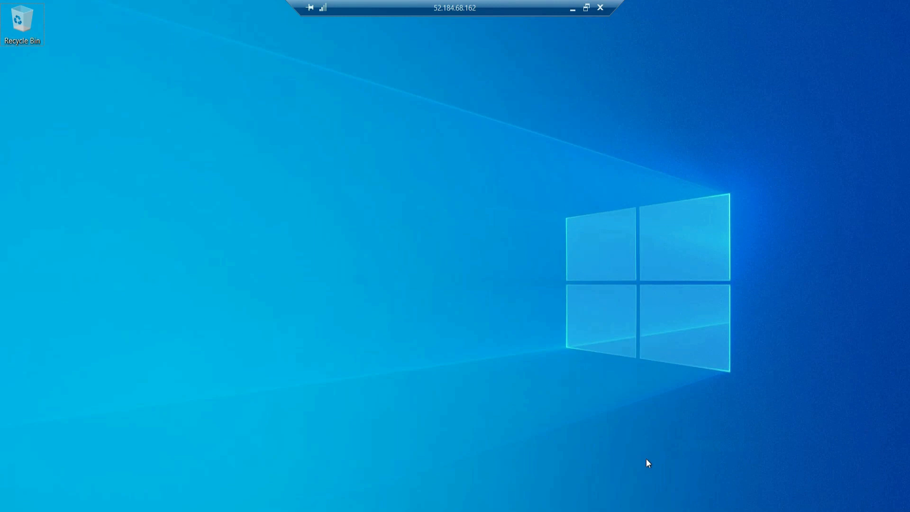
{"action": "mouse_move", "coordinate": [652, 508]}
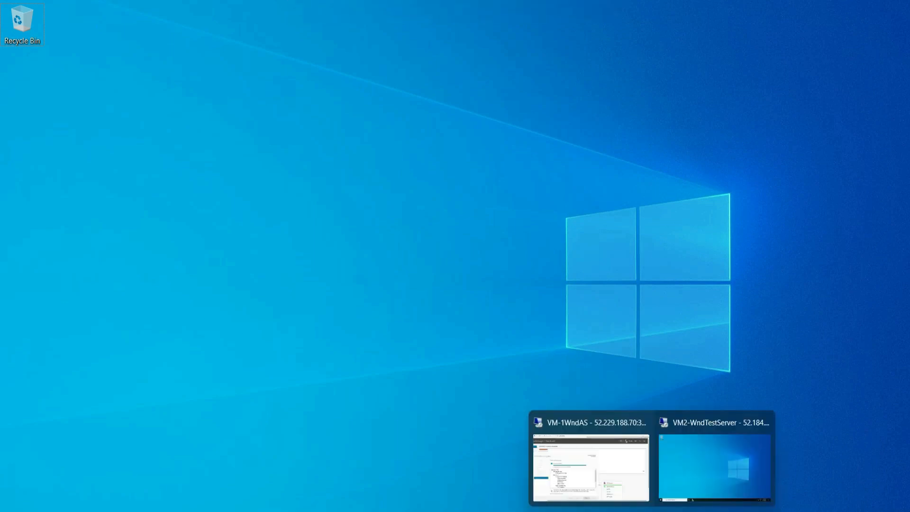
{"action": "left_click", "coordinate": [691, 491]}
{"action": "left_click_drag", "start_coordinate": [775, 254], "coordinate": [775, 390]}
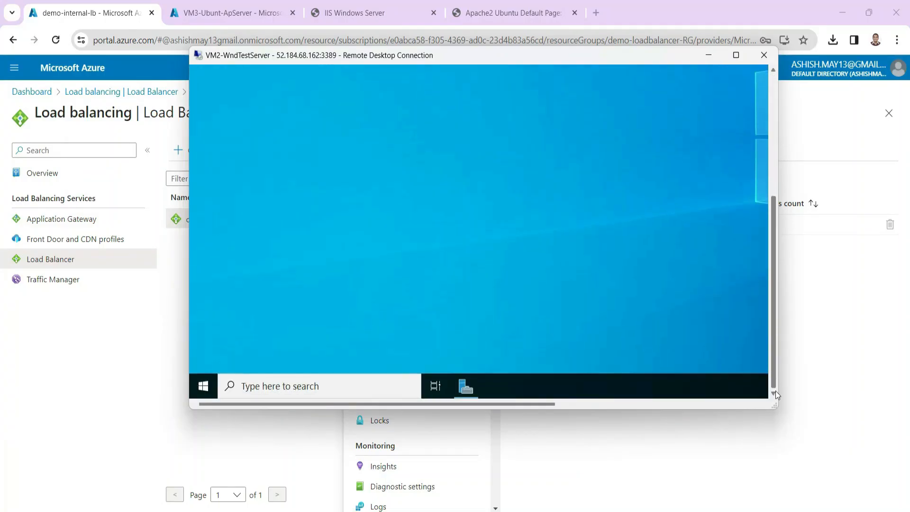
Find and launch Internet Explorer on VM2-WndTestServer, and dismiss the Internet Explorer 11 setup dialog without choosing settings
{"action": "left_click", "coordinate": [465, 386]}
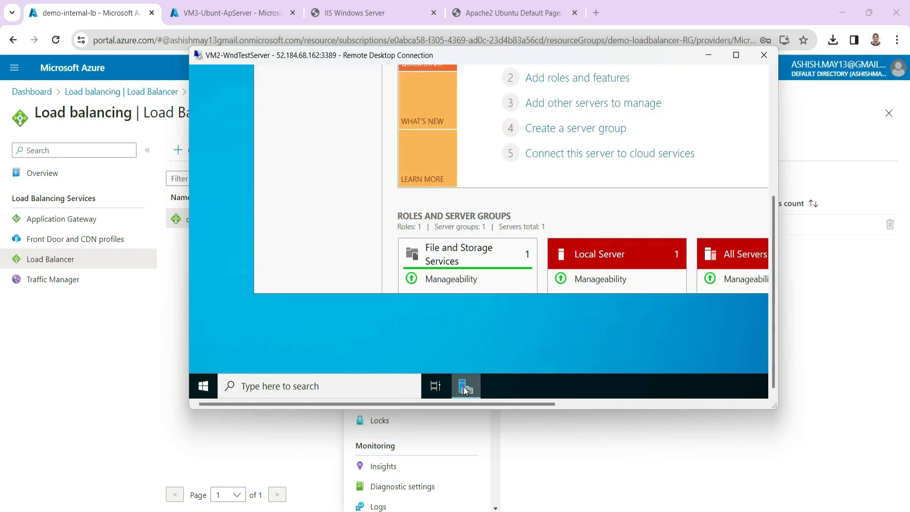
{"action": "mouse_move", "coordinate": [772, 259]}
{"action": "left_mouse_down"}
{"action": "mouse_move", "coordinate": [775, 180]}
{"action": "mouse_move", "coordinate": [776, 275]}
{"action": "left_mouse_up"}
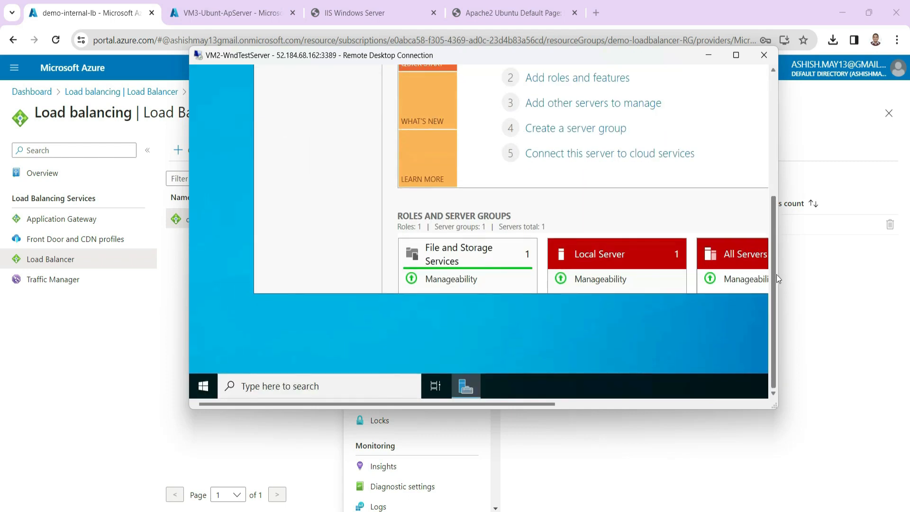
{"action": "left_click", "coordinate": [337, 388]}
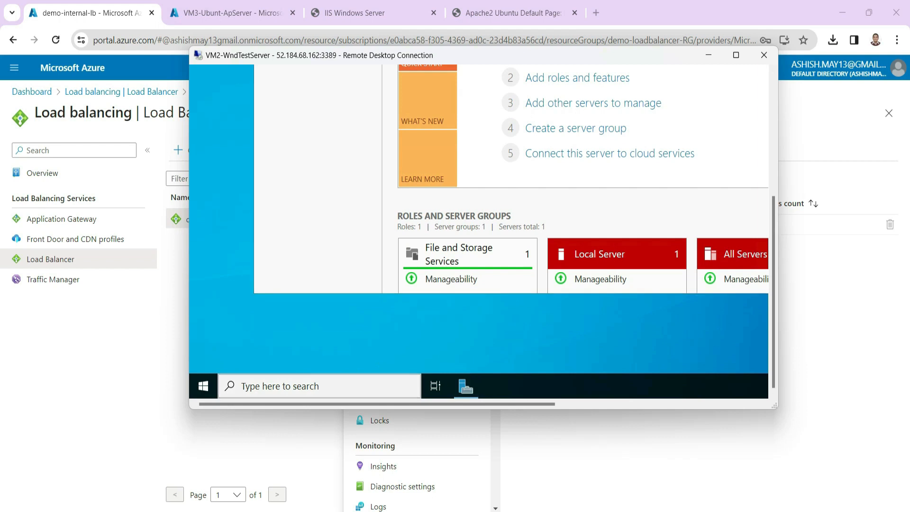
{"action": "type", "text": "i"}
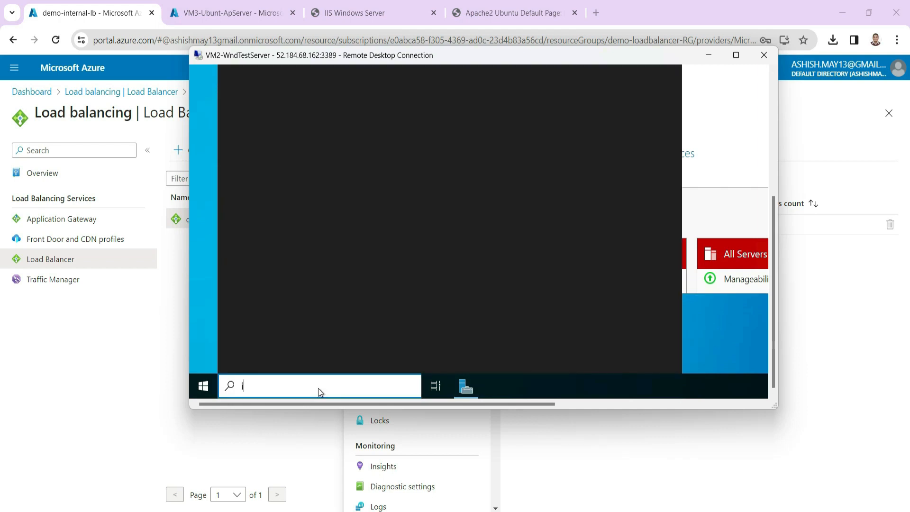
{"action": "type", "text": "internet"}
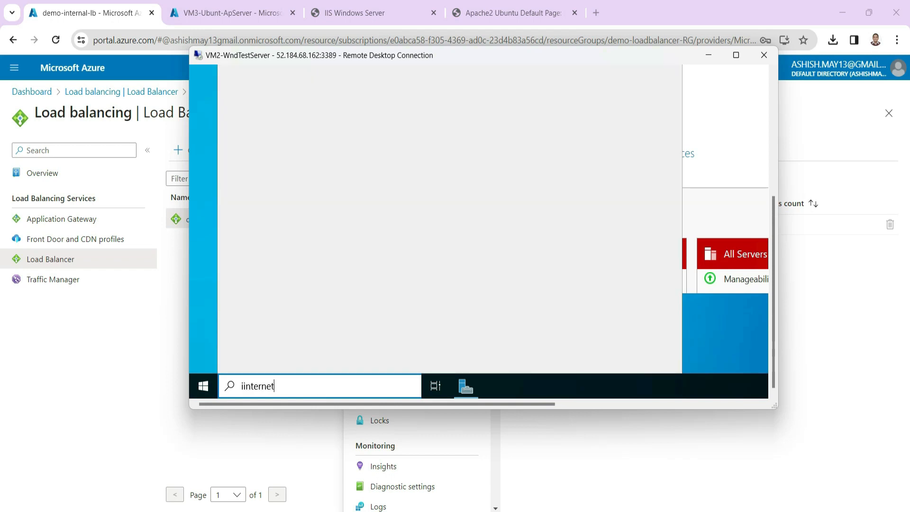
{"action": "type", "text": " explorer"}
{"action": "key", "text": "Return"}
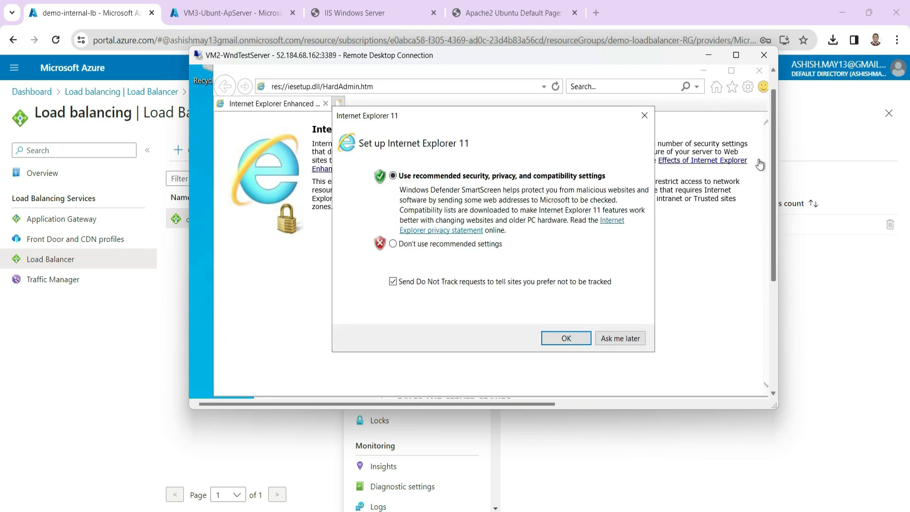
{"action": "left_click", "coordinate": [643, 116]}
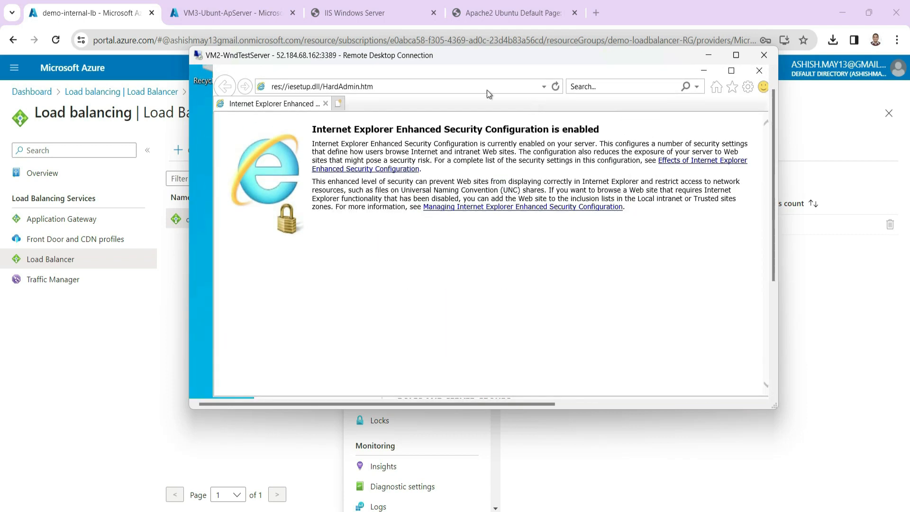
Browse to the load balancer's frontend IP 10.1.0.7 in Internet Explorer and reload the page to test traffic distribution
{"action": "left_click", "coordinate": [386, 86]}
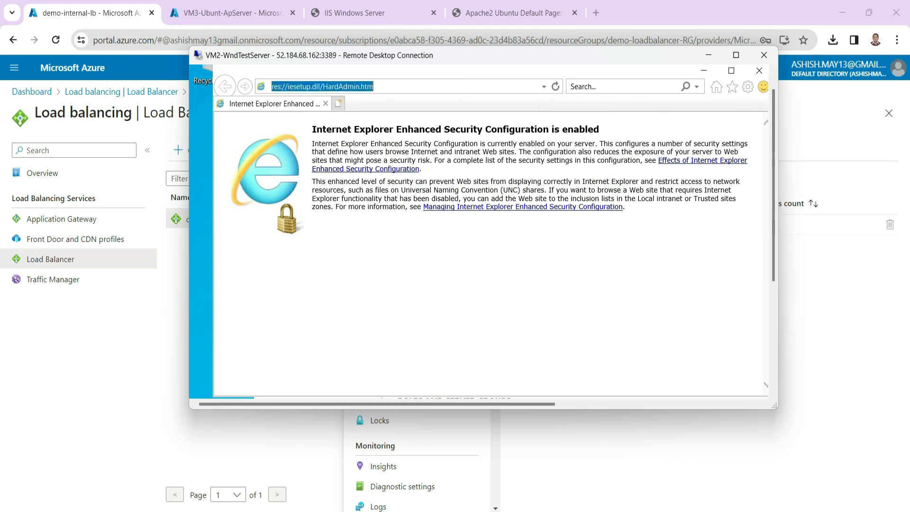
{"action": "type", "text": "10.1.0.7"}
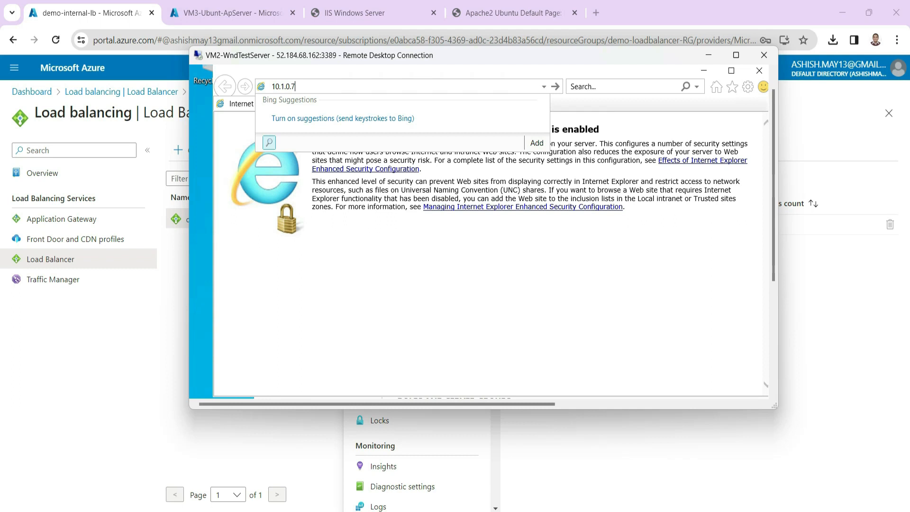
{"action": "key", "text": "Return"}
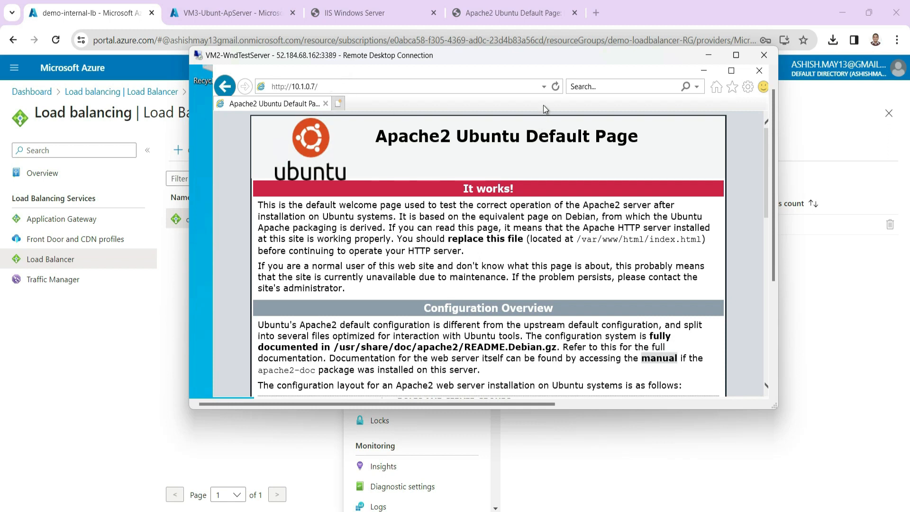
{"action": "left_click", "coordinate": [555, 89]}
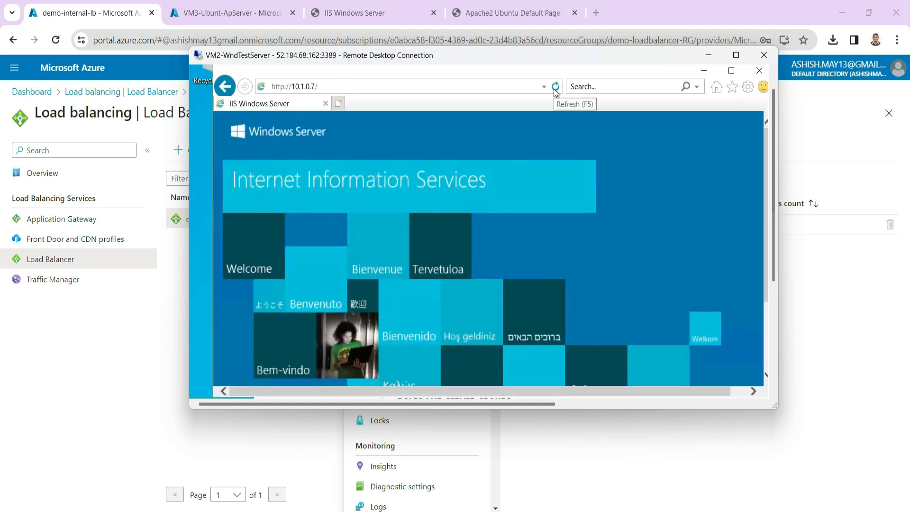